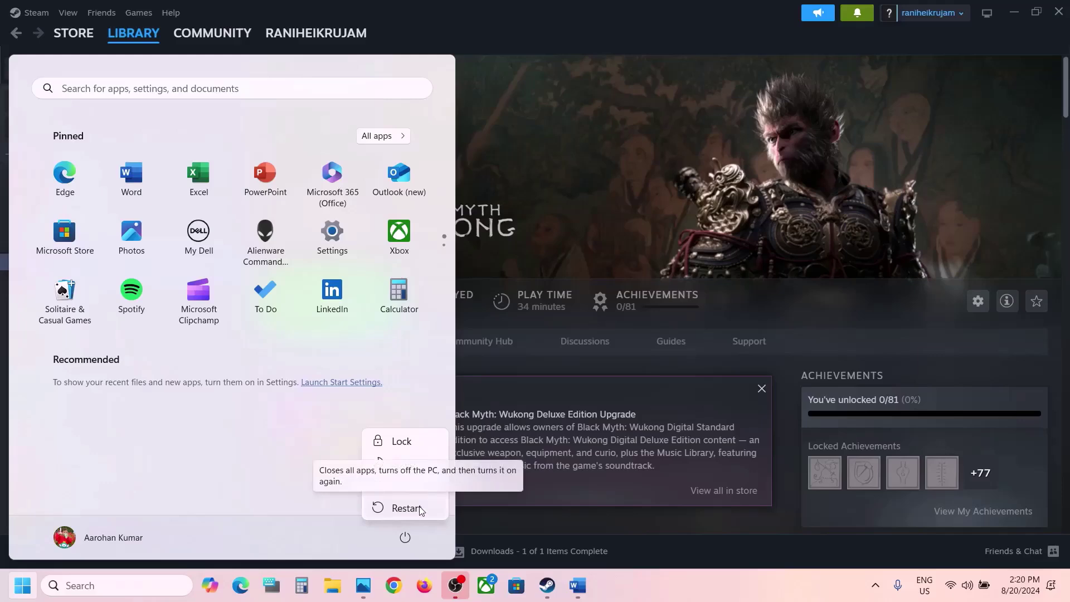
- Switch to the Word troubleshooting guide and highlight "Compatibility Mode" in Step 2
{"action": "left_click", "coordinate": [673, 595]}
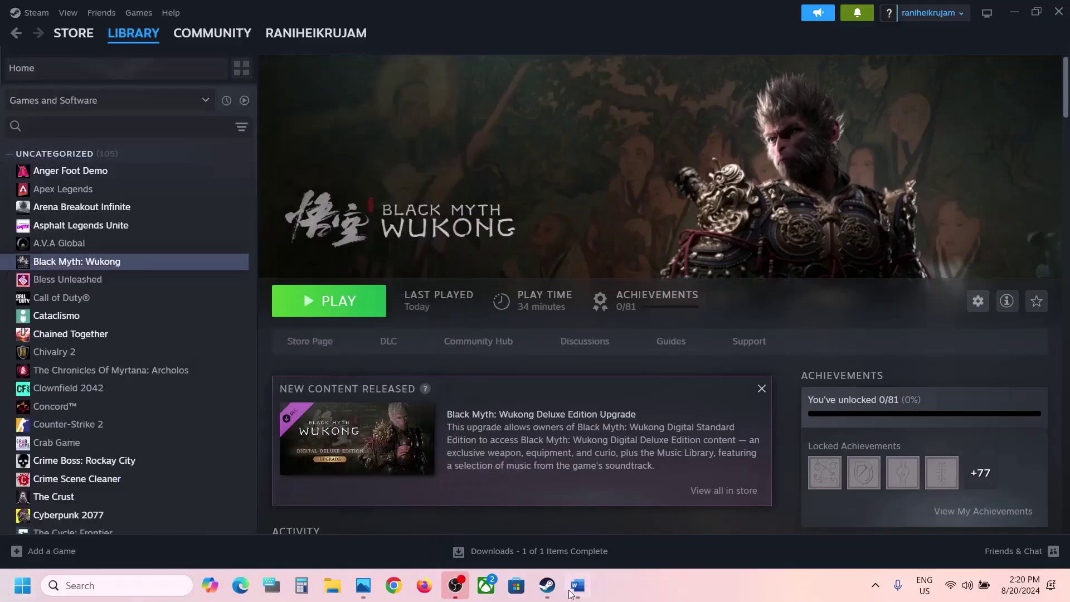
{"action": "left_click", "coordinate": [577, 585]}
{"action": "left_click_drag", "start_coordinate": [266, 358], "coordinate": [606, 371]}
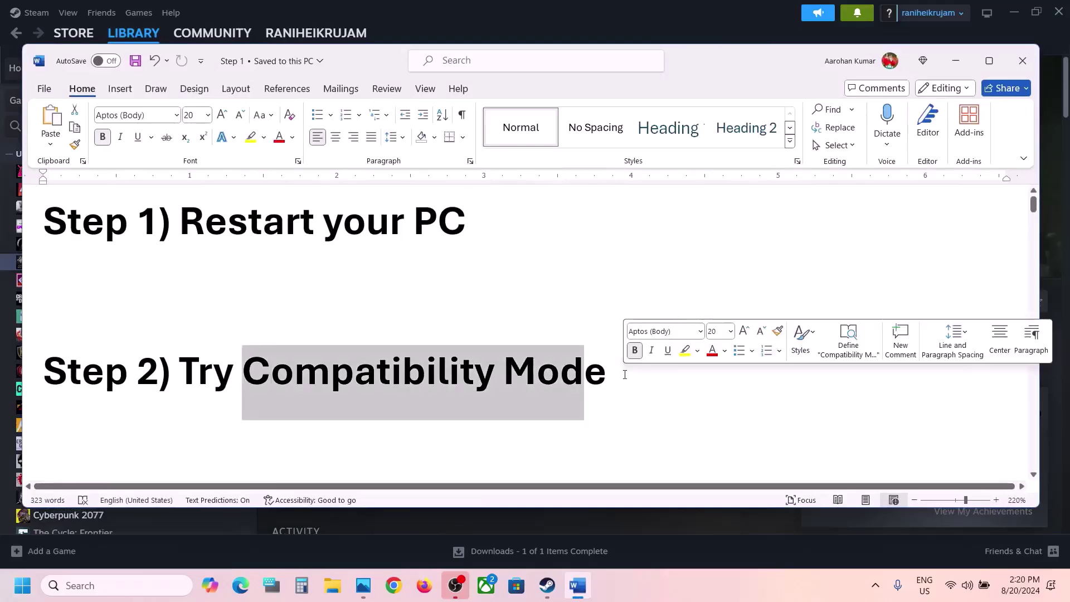
- Return to Steam, bring up the launch options for Black Myth: Wukong to view Compatibility Mode, and cancel the launch
{"action": "left_click", "coordinate": [956, 60]}
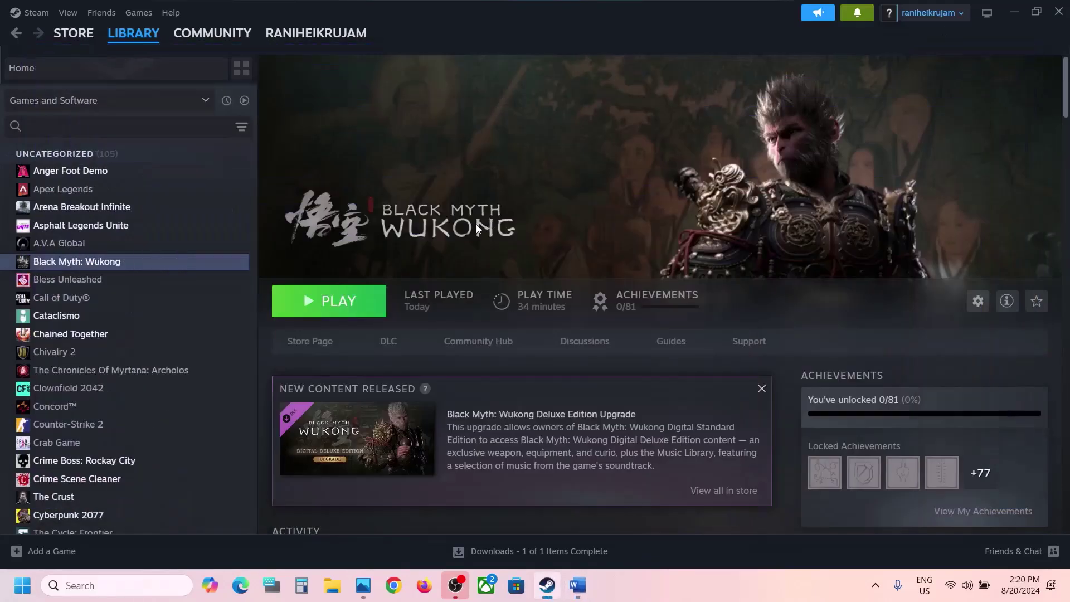
{"action": "left_click", "coordinate": [324, 302]}
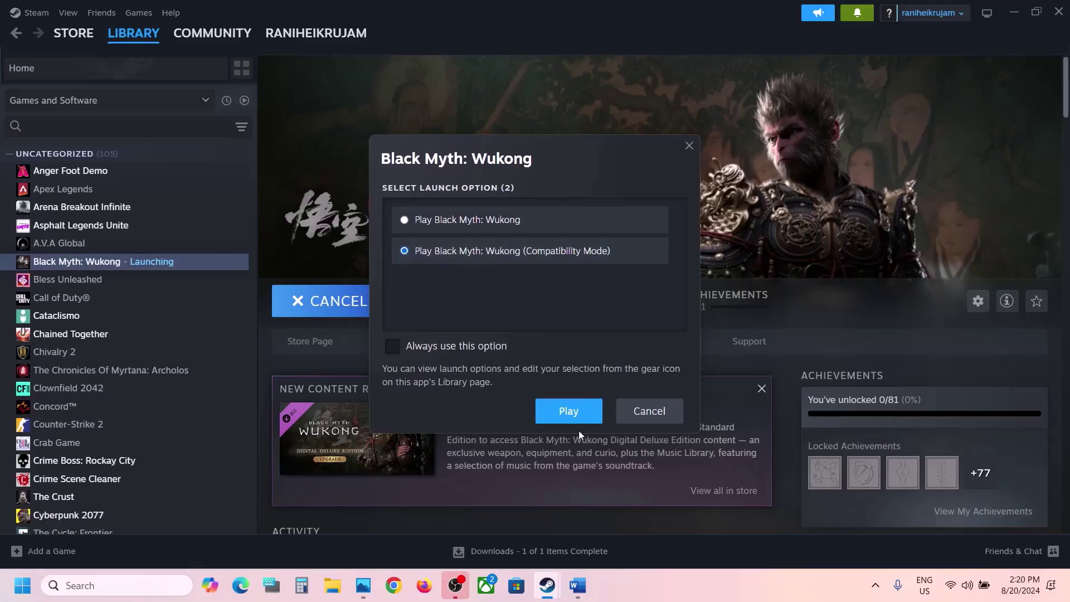
{"action": "left_click", "coordinate": [647, 410]}
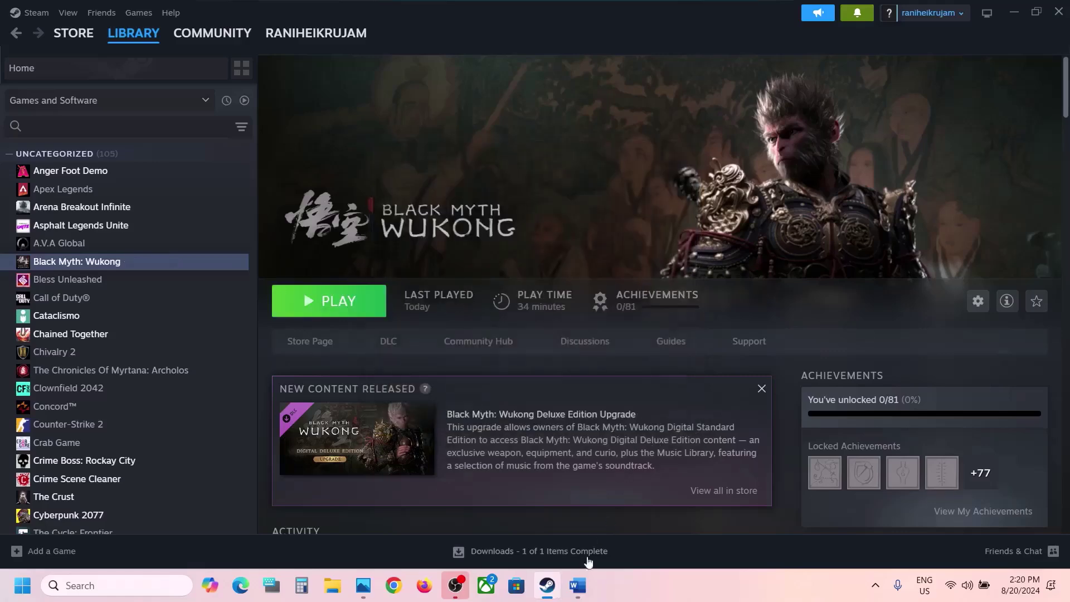
- Switch to the Word guide and highlight the Step 3 instruction to set the Windows power plan to "Power Saver"
{"action": "left_click", "coordinate": [577, 585]}
{"action": "scroll", "coordinate": [465, 361], "scroll_direction": "down", "scroll_amount": 5}
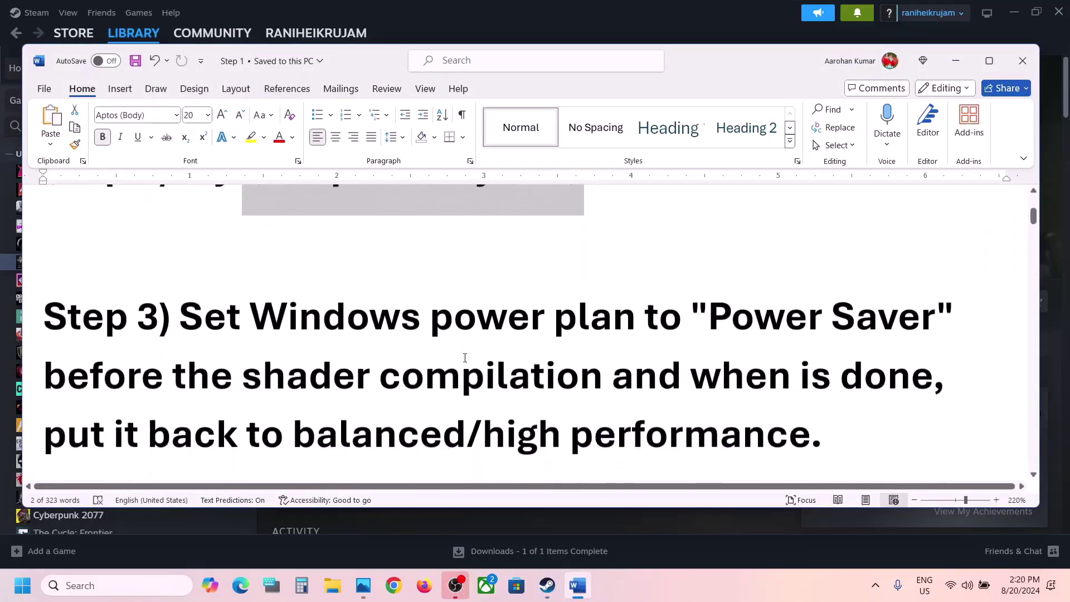
{"action": "left_click_drag", "start_coordinate": [187, 283], "coordinate": [877, 281]}
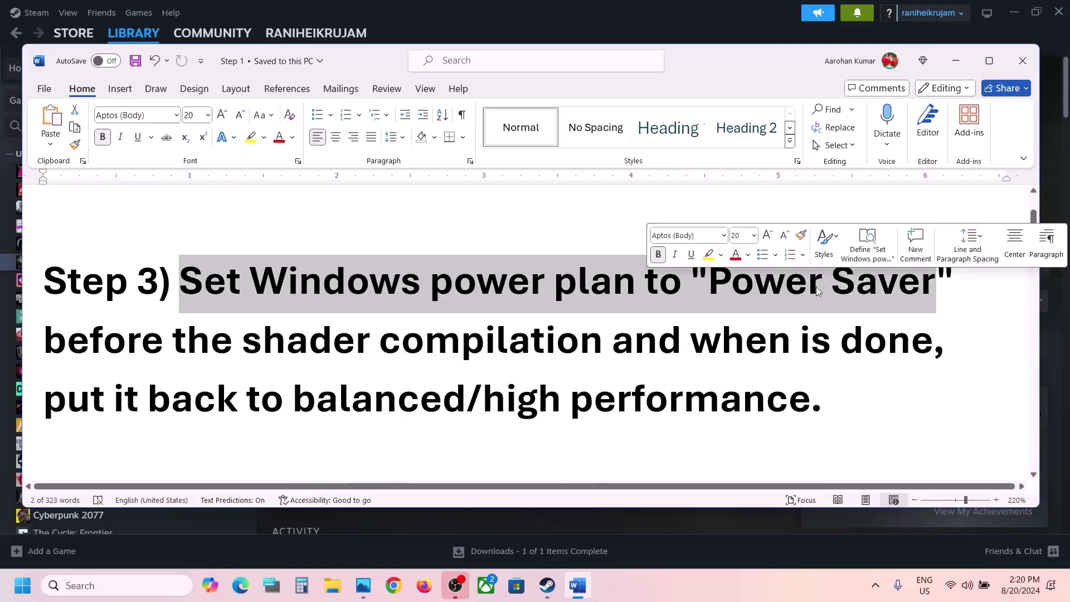
- Open Power Options under Hardware and Sound in Control Panel and view the available power plans
{"action": "left_click", "coordinate": [109, 581]}
{"action": "type", "text": "control"}
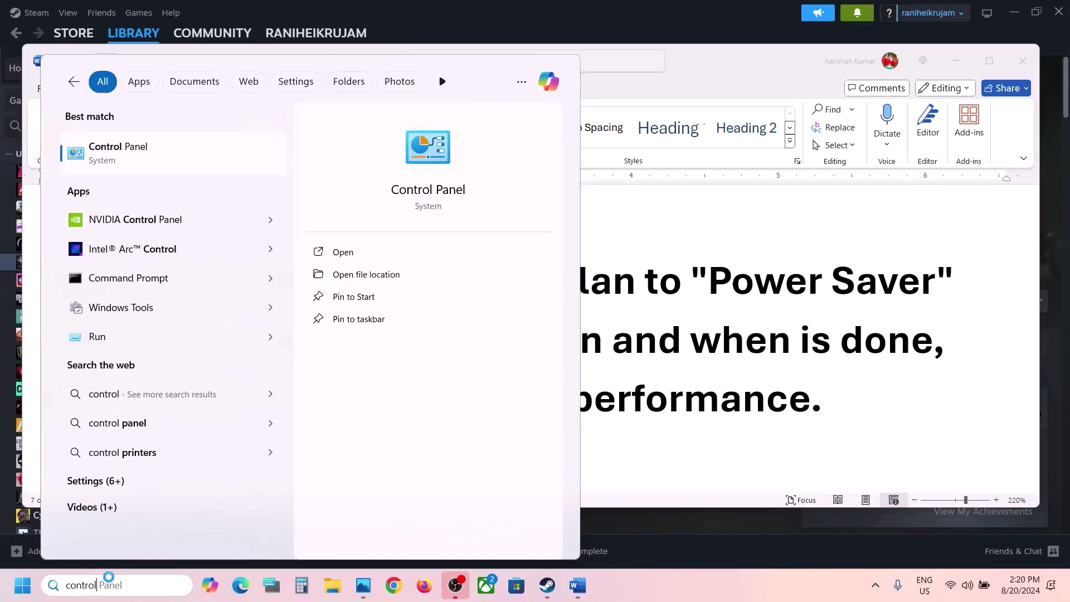
{"action": "key", "text": "Return"}
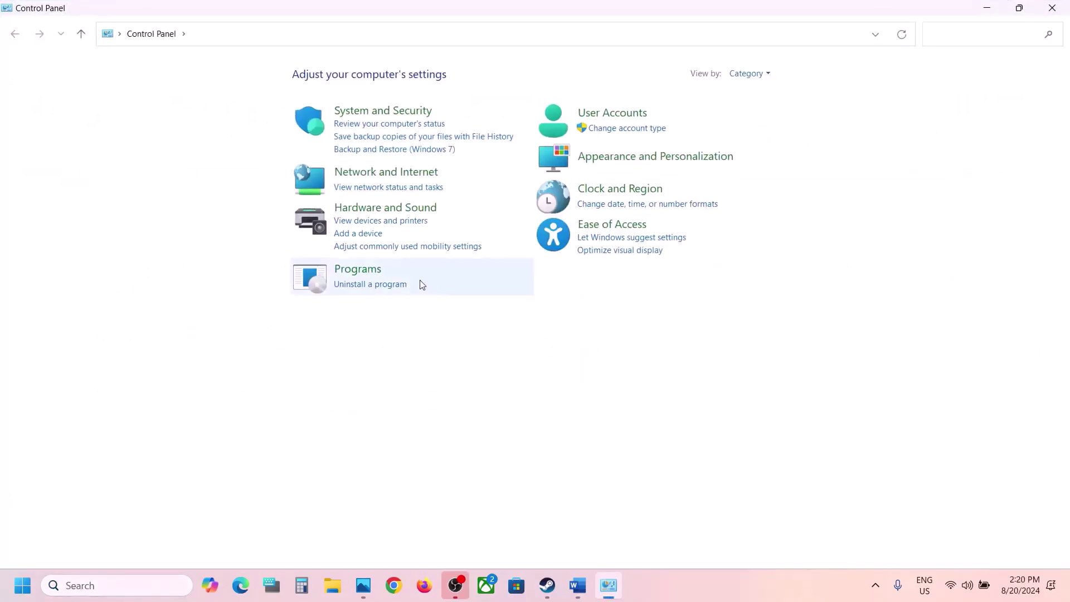
{"action": "left_click", "coordinate": [394, 208]}
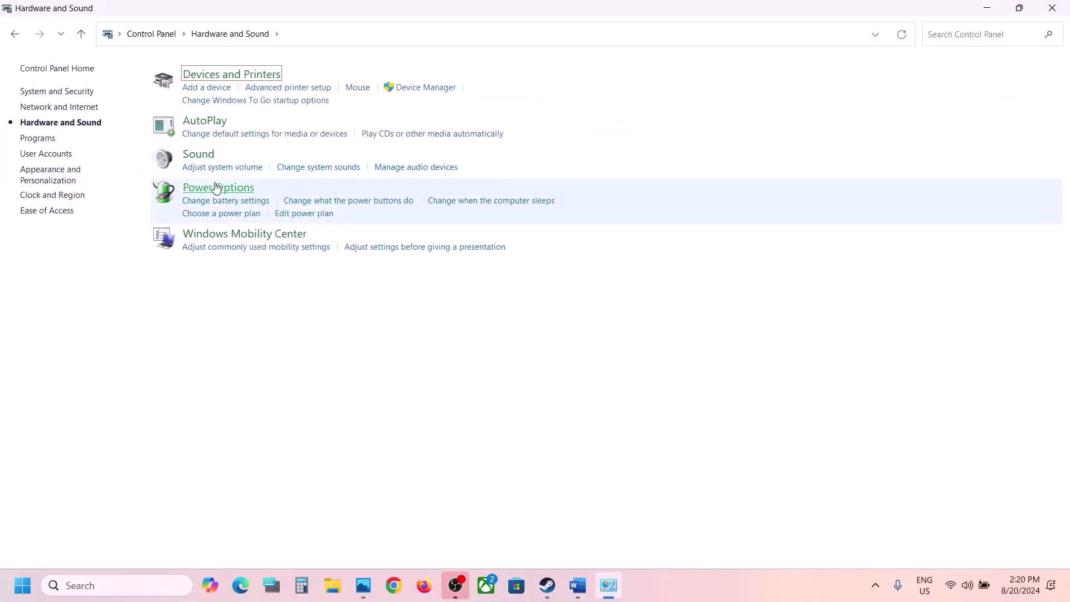
{"action": "left_click", "coordinate": [217, 187]}
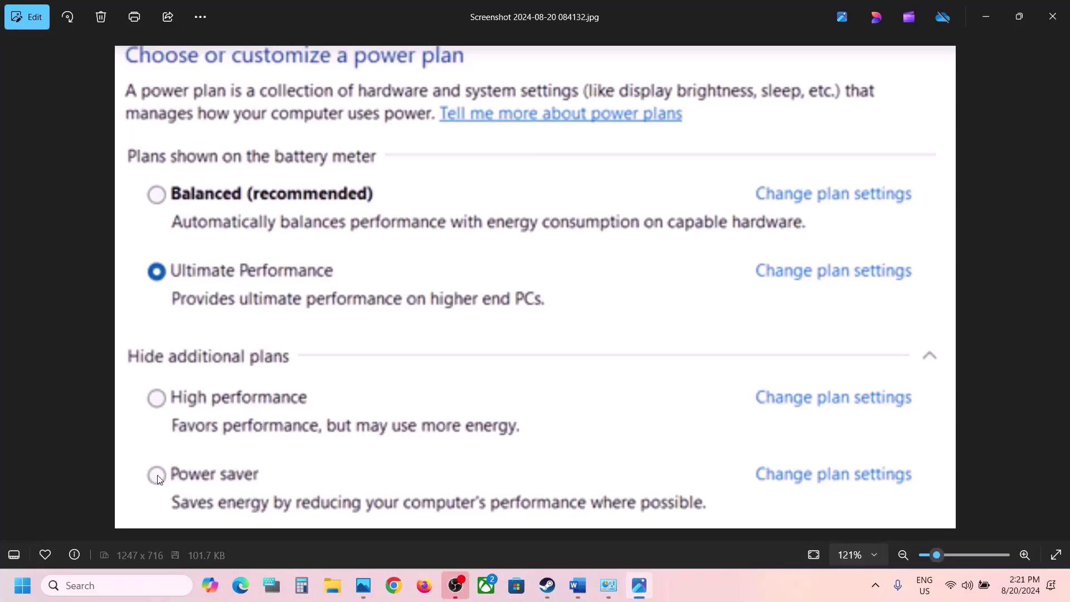
{"action": "left_click", "coordinate": [980, 26]}
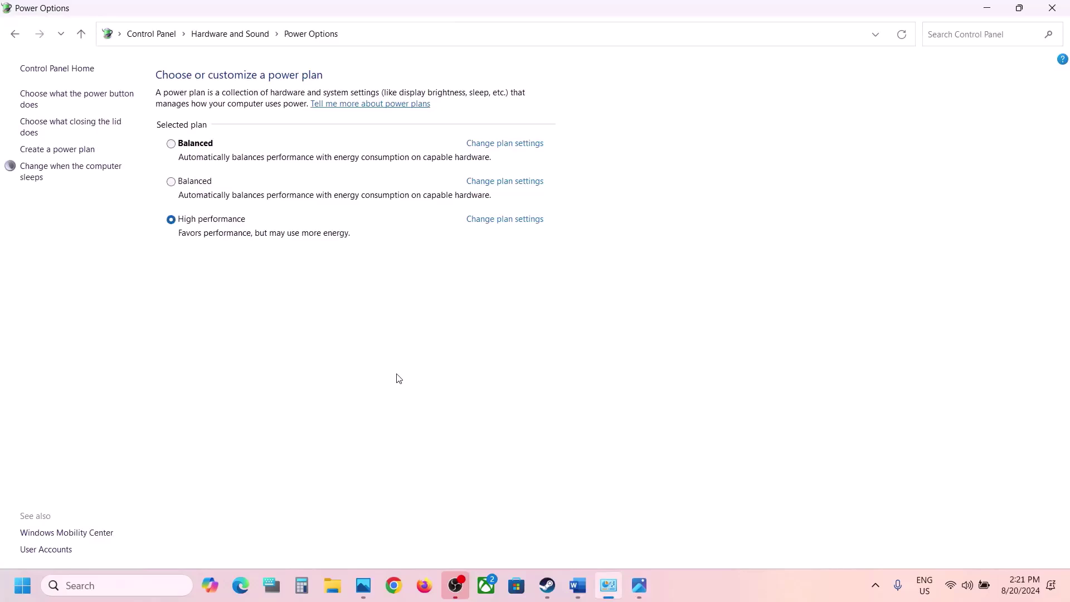
- In the Word guide's Step 3, highlight "shader compilation" and the instruction to put the plan back to balanced/high performance
{"action": "left_click", "coordinate": [577, 586]}
{"action": "left_click", "coordinate": [577, 585]}
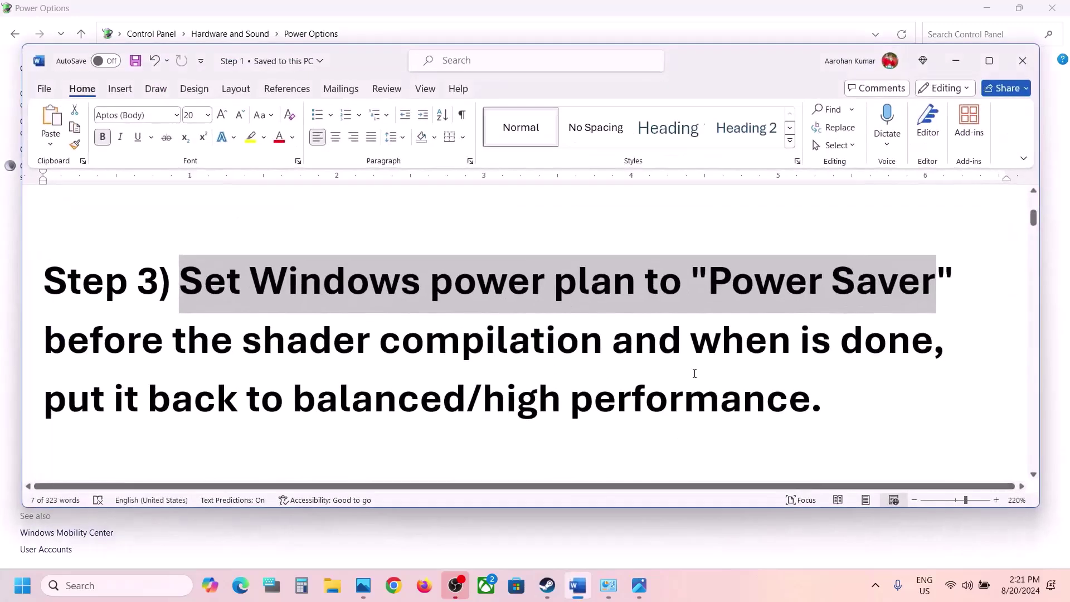
{"action": "left_click", "coordinate": [382, 331]}
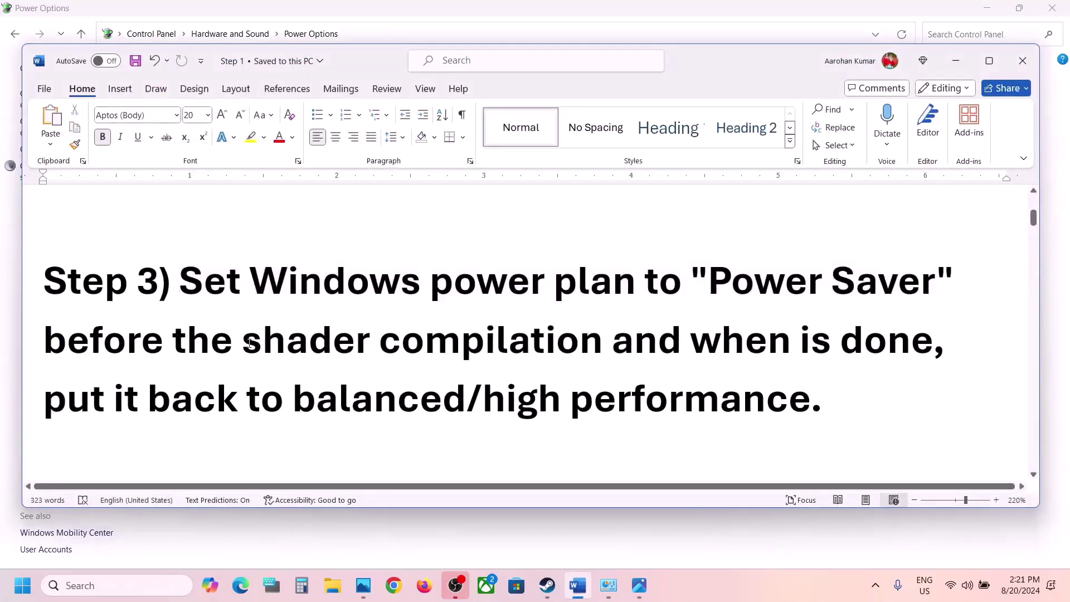
{"action": "left_click_drag", "start_coordinate": [249, 344], "coordinate": [601, 358]}
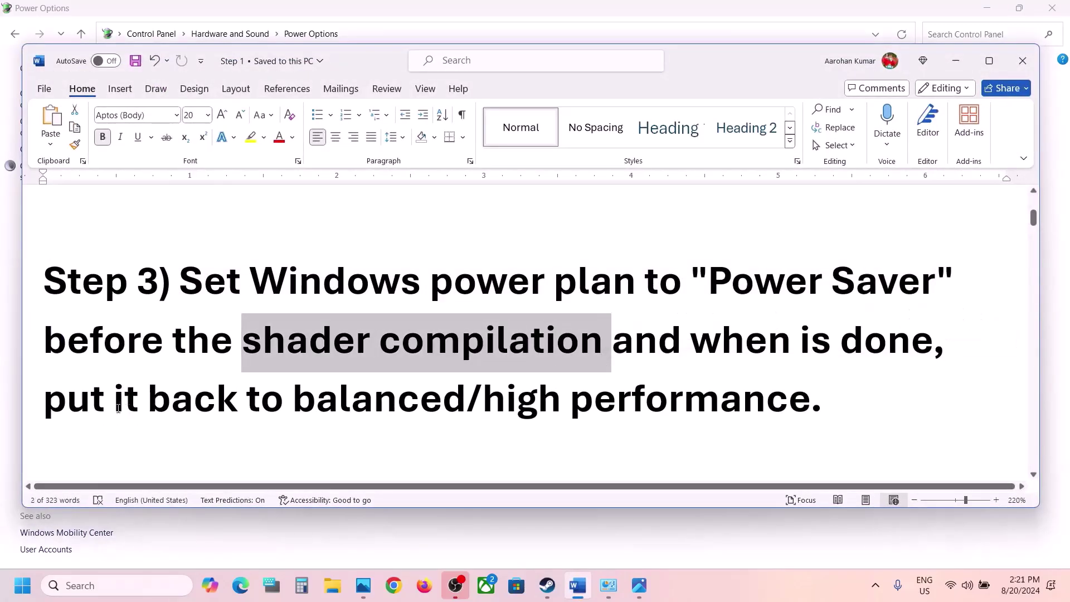
{"action": "left_click_drag", "start_coordinate": [115, 400], "coordinate": [809, 399]}
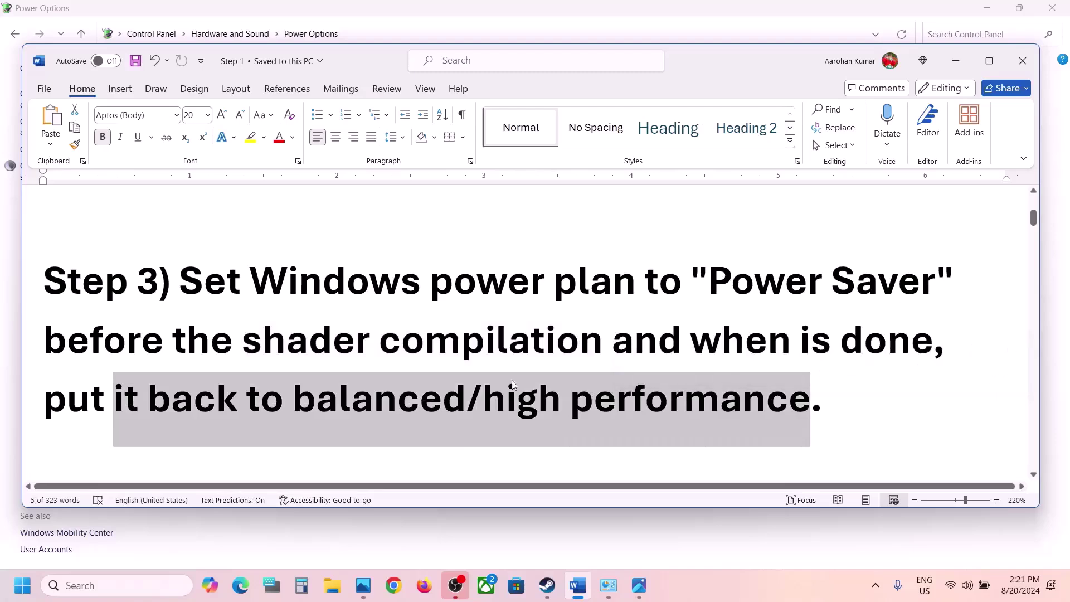
- Highlight "Update System BIOS" in Step 4 of the guide and switch to the Dell G15 5510 drivers page in Chrome
{"action": "scroll", "coordinate": [476, 373], "scroll_direction": "down", "scroll_amount": 3}
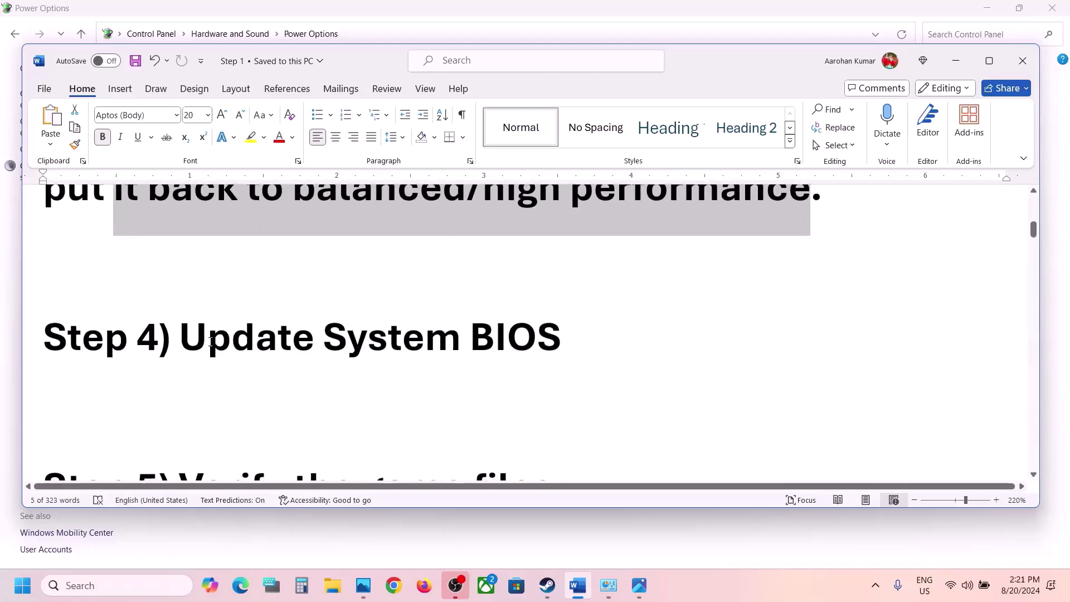
{"action": "left_click_drag", "start_coordinate": [215, 341], "coordinate": [544, 361]}
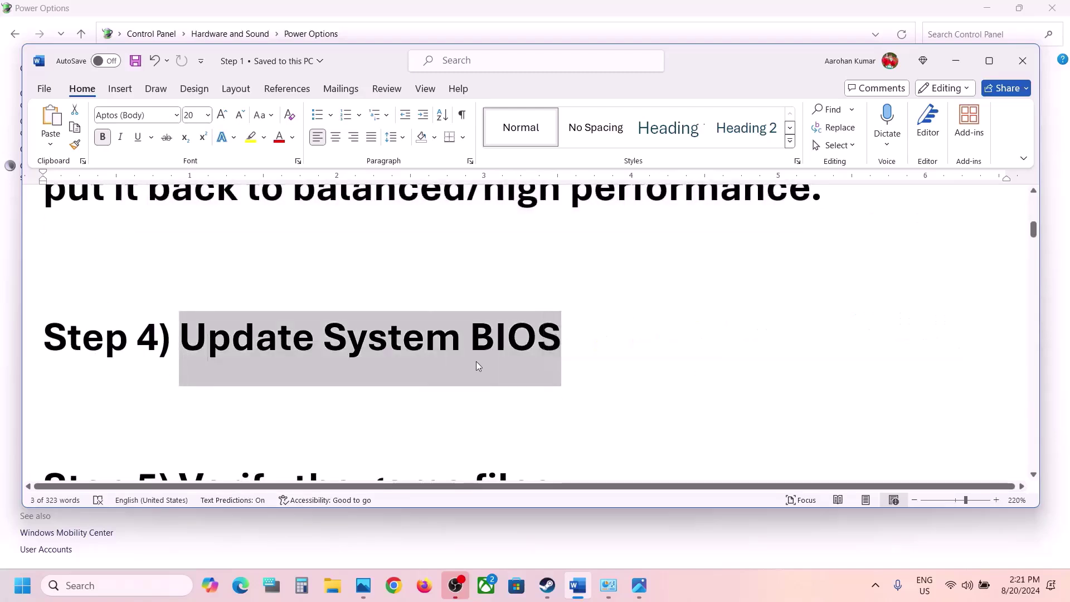
{"action": "left_click", "coordinate": [709, 577]}
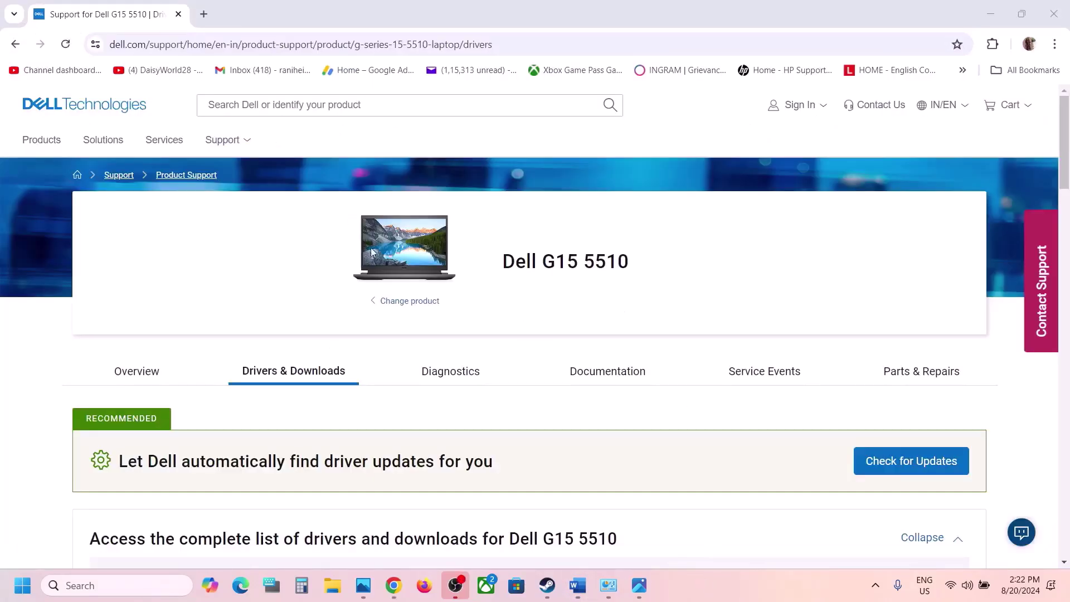
- Filter the Dell G15 5510 driver downloads to the BIOS category and bring the System BIOS entry into view
{"action": "scroll", "coordinate": [452, 259], "scroll_direction": "down", "scroll_amount": 2}
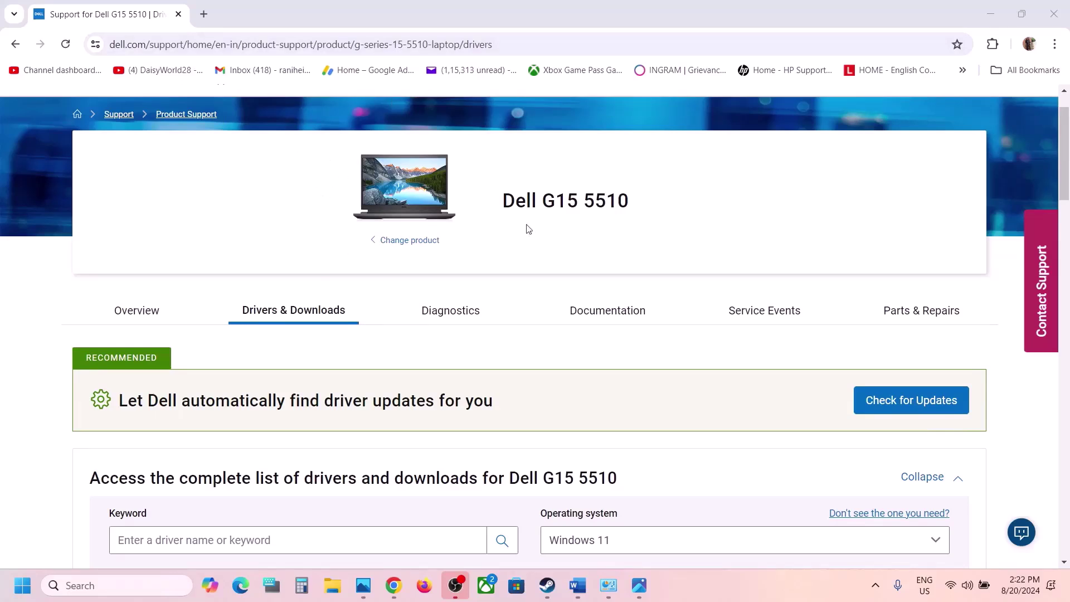
{"action": "left_click_drag", "start_coordinate": [496, 206], "coordinate": [676, 219]}
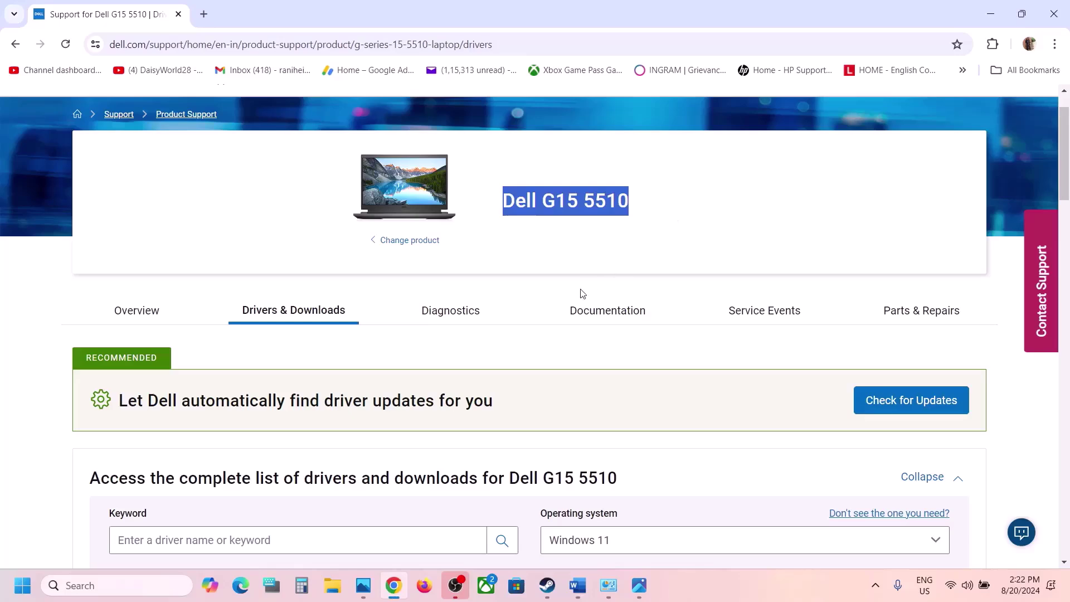
{"action": "scroll", "coordinate": [582, 294], "scroll_direction": "down", "scroll_amount": 4}
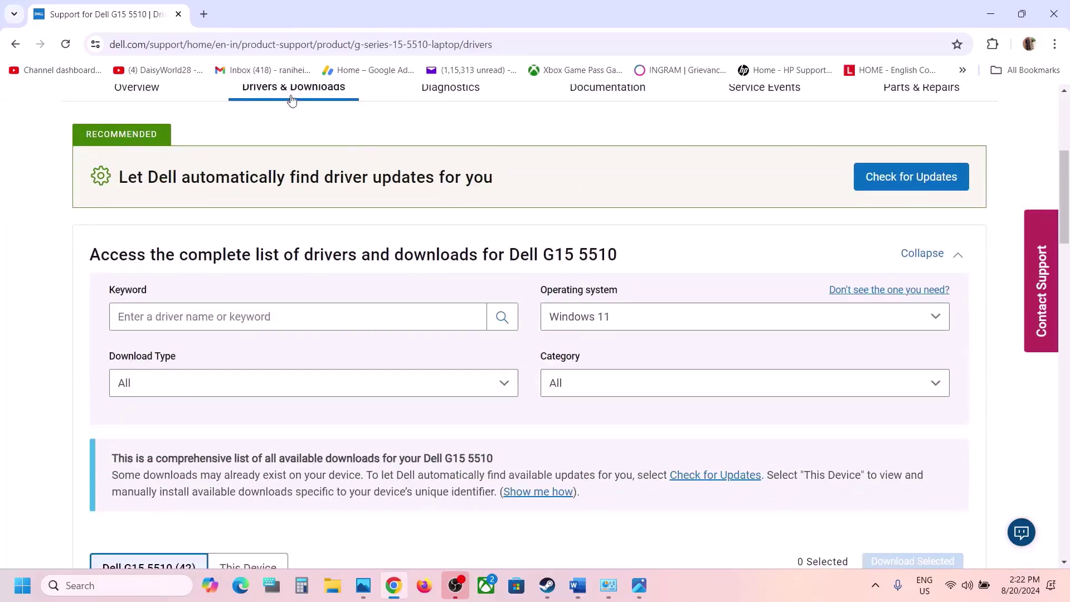
{"action": "scroll", "coordinate": [290, 122], "scroll_direction": "up", "scroll_amount": 1}
{"action": "scroll", "coordinate": [625, 320], "scroll_direction": "down", "scroll_amount": 3}
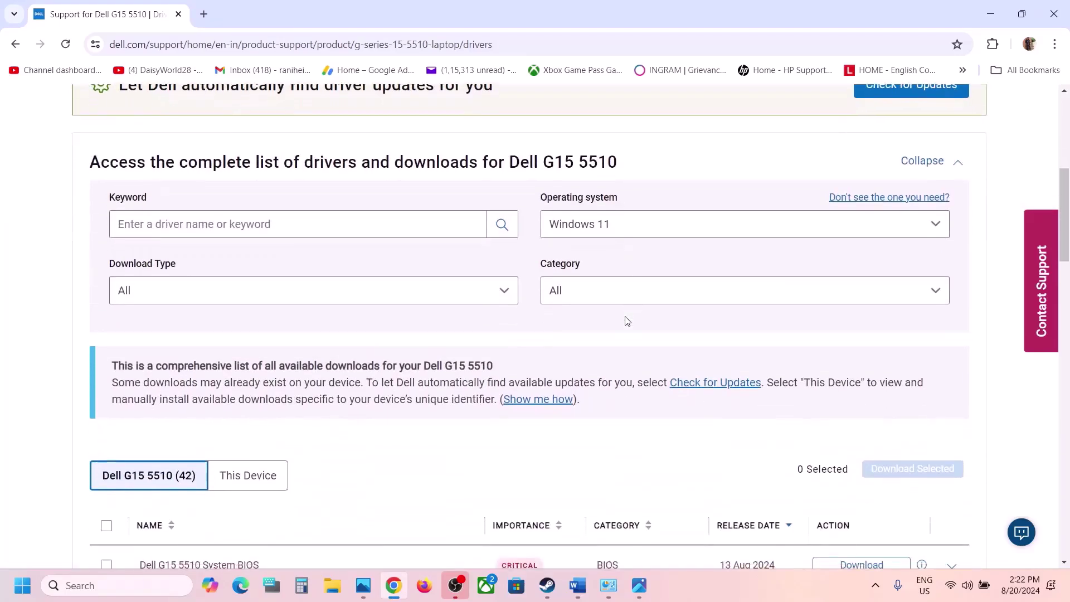
{"action": "left_click", "coordinate": [614, 301]}
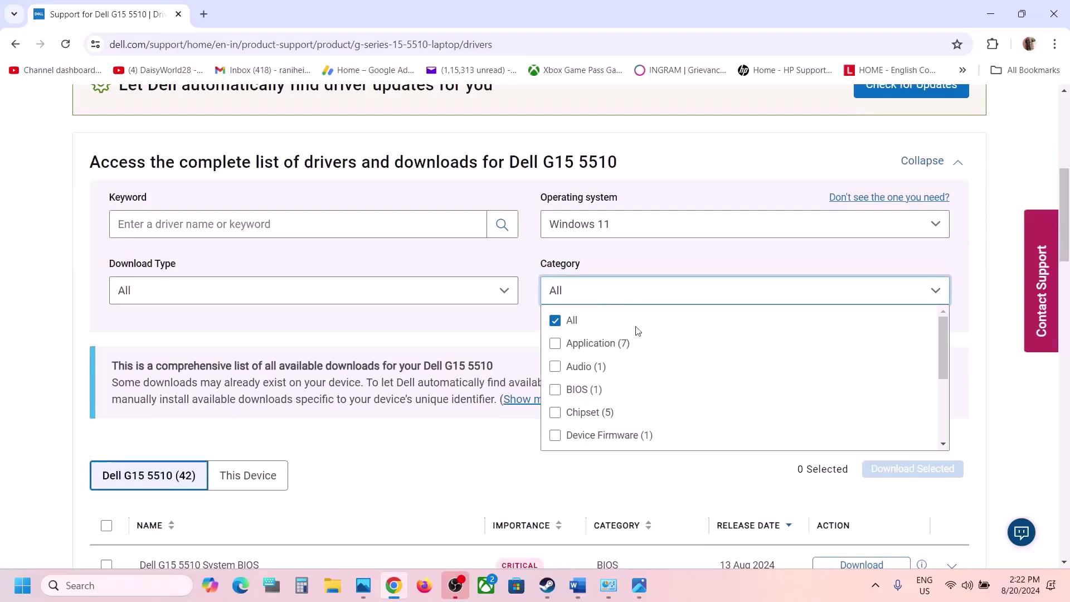
{"action": "left_click", "coordinate": [555, 389]}
{"action": "left_click", "coordinate": [649, 497]}
{"action": "scroll", "coordinate": [650, 489], "scroll_direction": "down", "scroll_amount": 4}
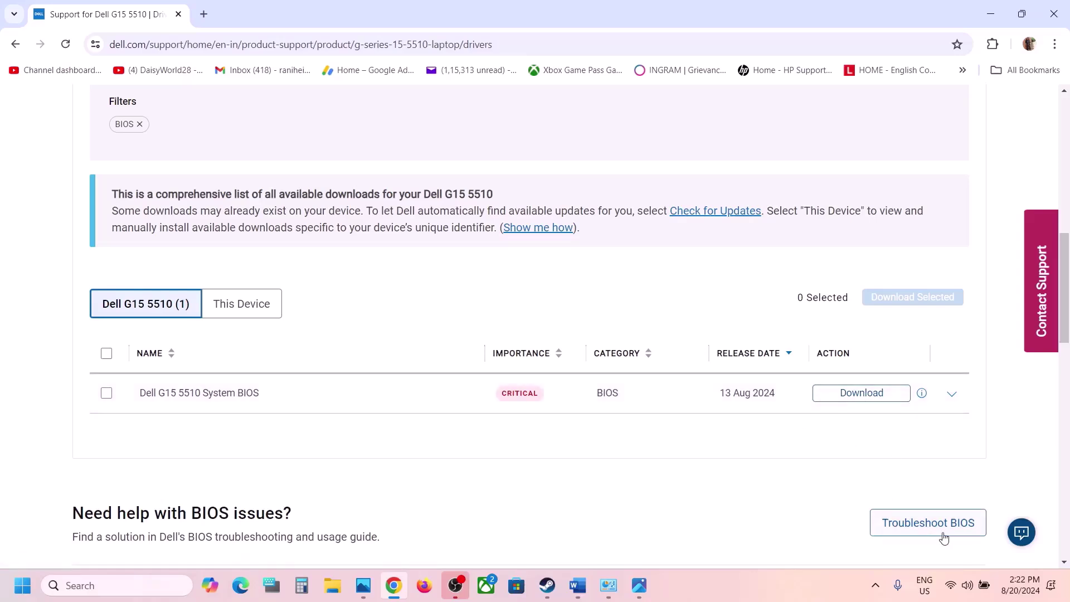
- Check the laptop's battery charge status in the Windows quick settings
{"action": "left_click", "coordinate": [967, 585]}
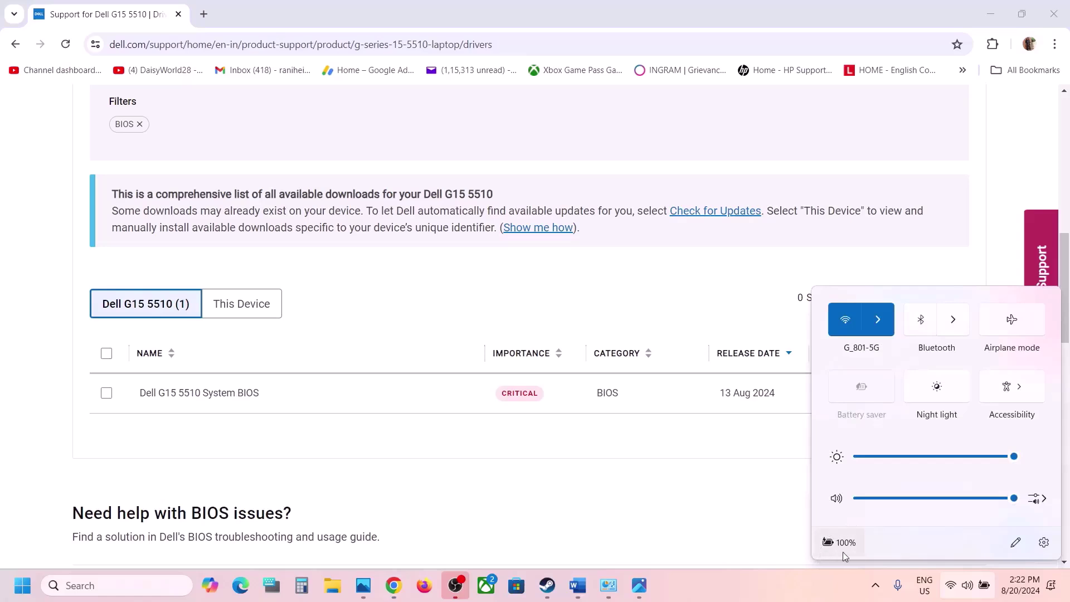
{"action": "mouse_move", "coordinate": [828, 541]}
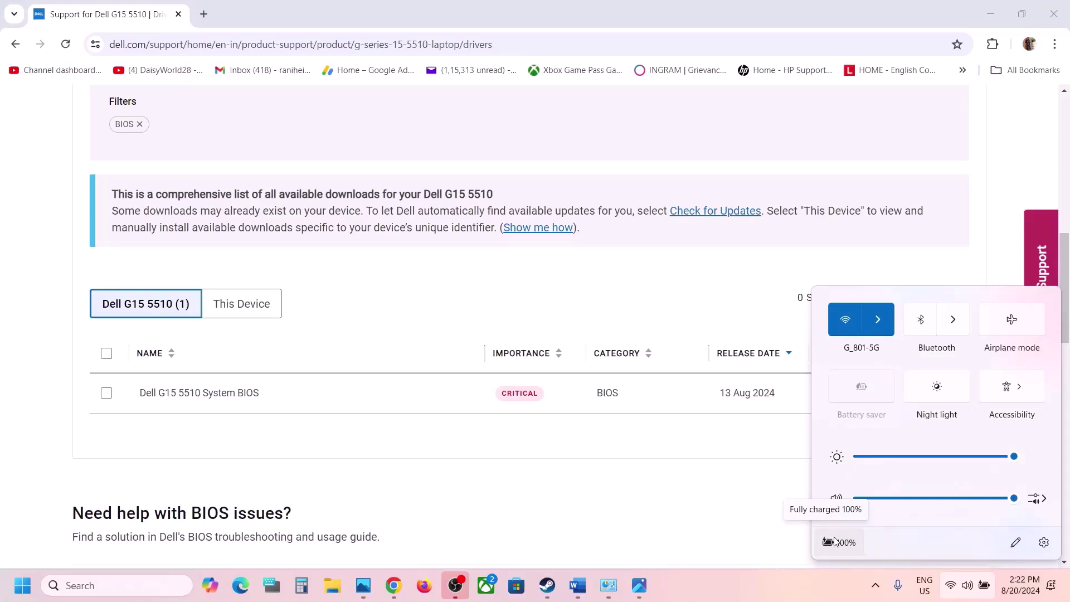
- Switch back to the Word guide and highlight "Verify the game files" in Step 5
{"action": "left_click", "coordinate": [547, 585]}
{"action": "mouse_move", "coordinate": [636, 596]}
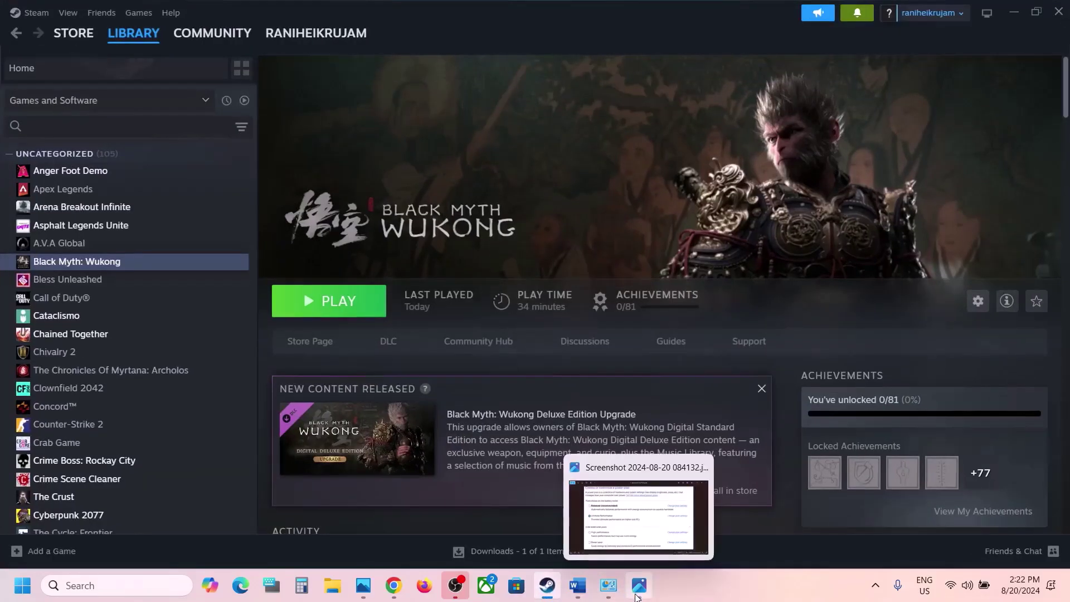
{"action": "left_click", "coordinate": [577, 585]}
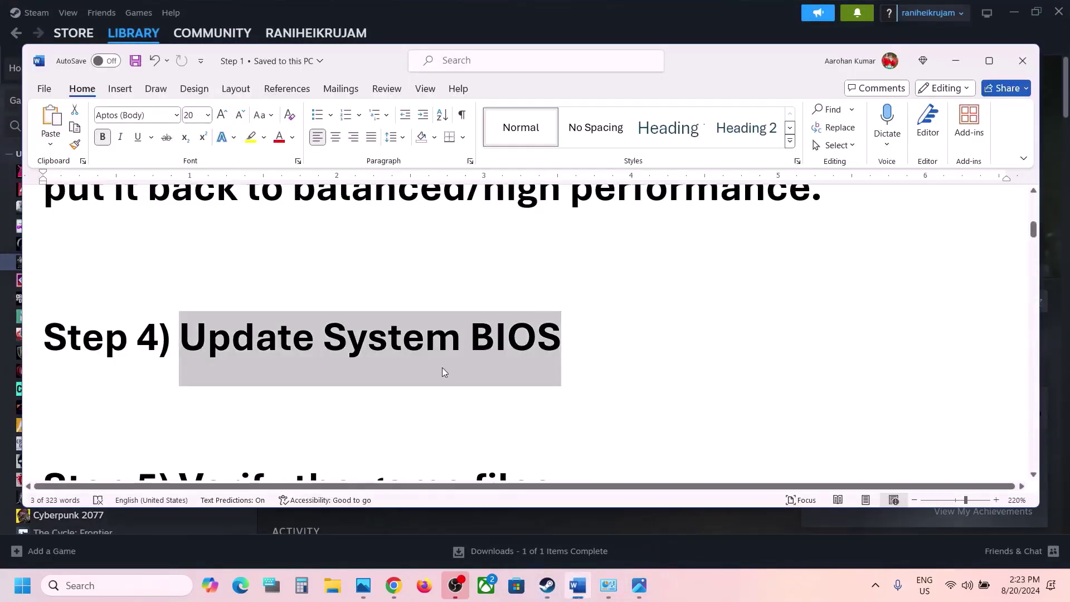
{"action": "scroll", "coordinate": [443, 368], "scroll_direction": "down", "scroll_amount": 2}
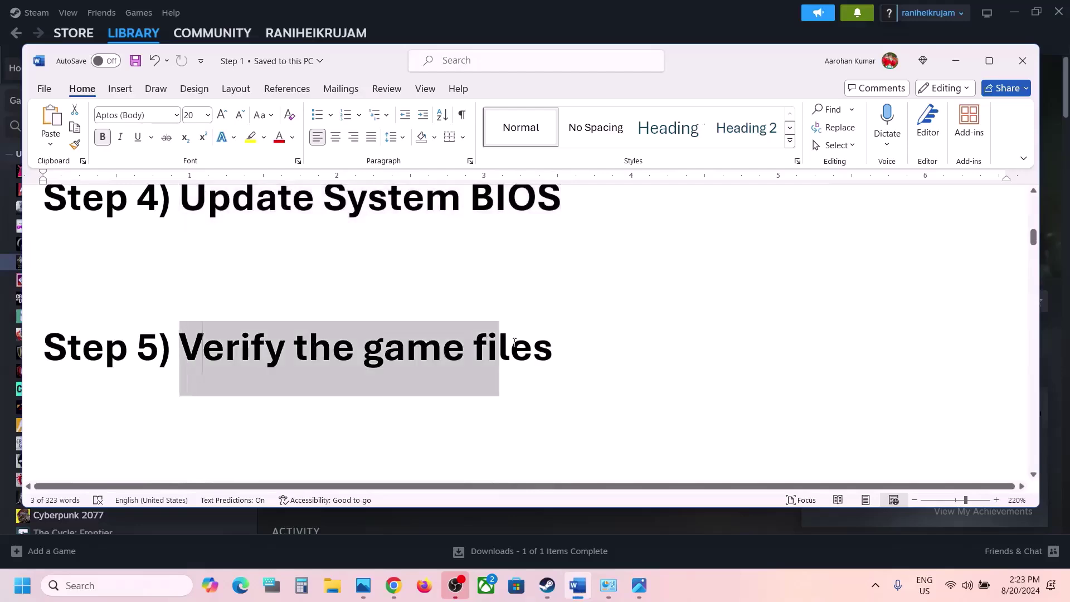
- In Steam, verify the integrity of Black Myth: Wukong's installed game files and close its properties
{"action": "left_click", "coordinate": [604, 19]}
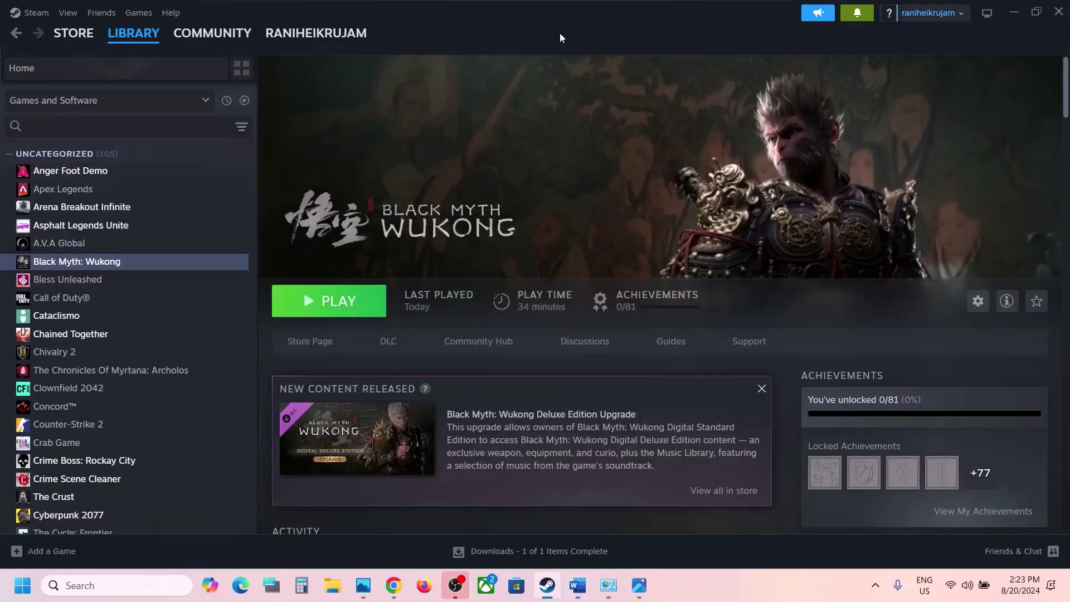
{"action": "right_click", "coordinate": [116, 261]}
{"action": "left_click", "coordinate": [154, 363]}
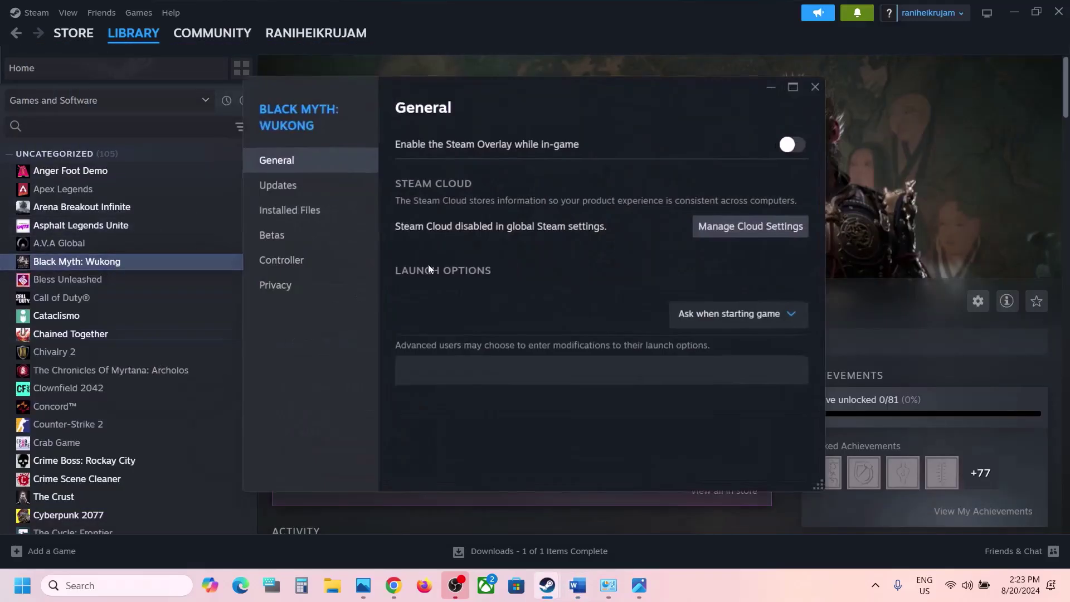
{"action": "left_click", "coordinate": [303, 218]}
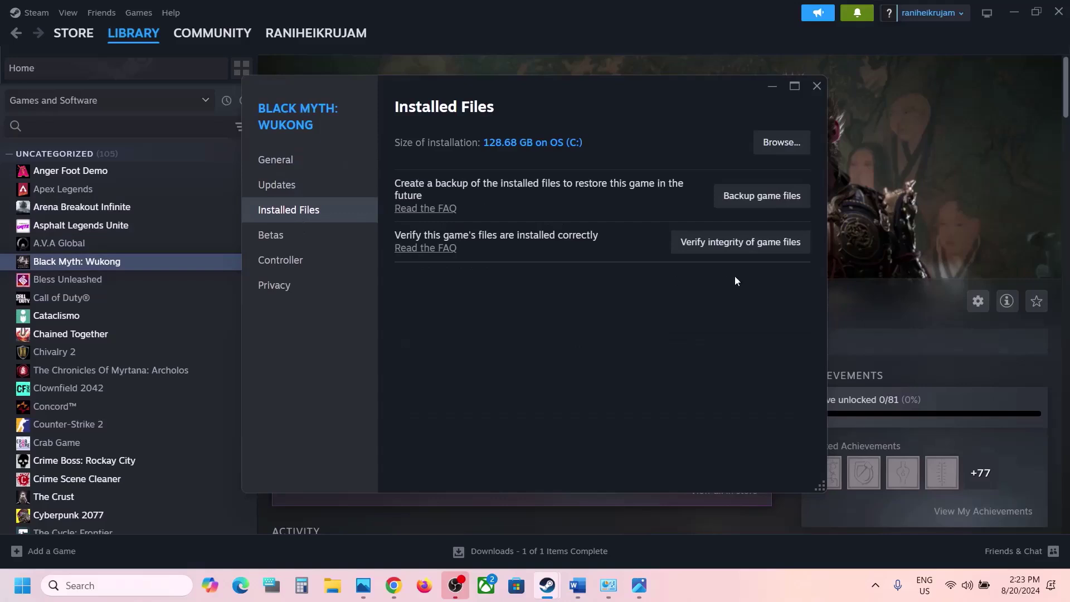
{"action": "left_click", "coordinate": [729, 243]}
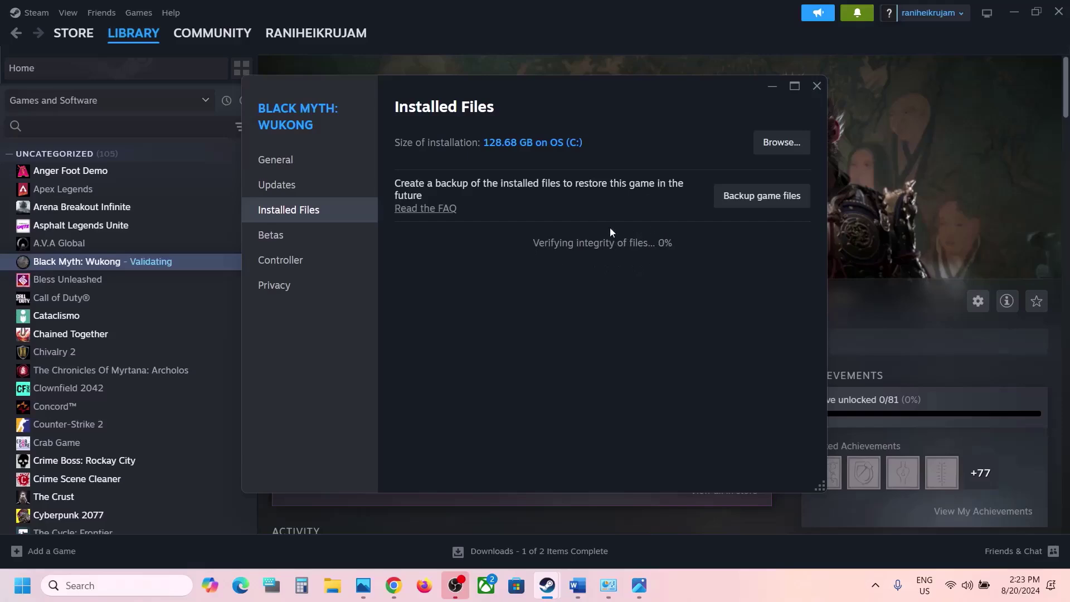
{"action": "left_click", "coordinate": [865, 234]}
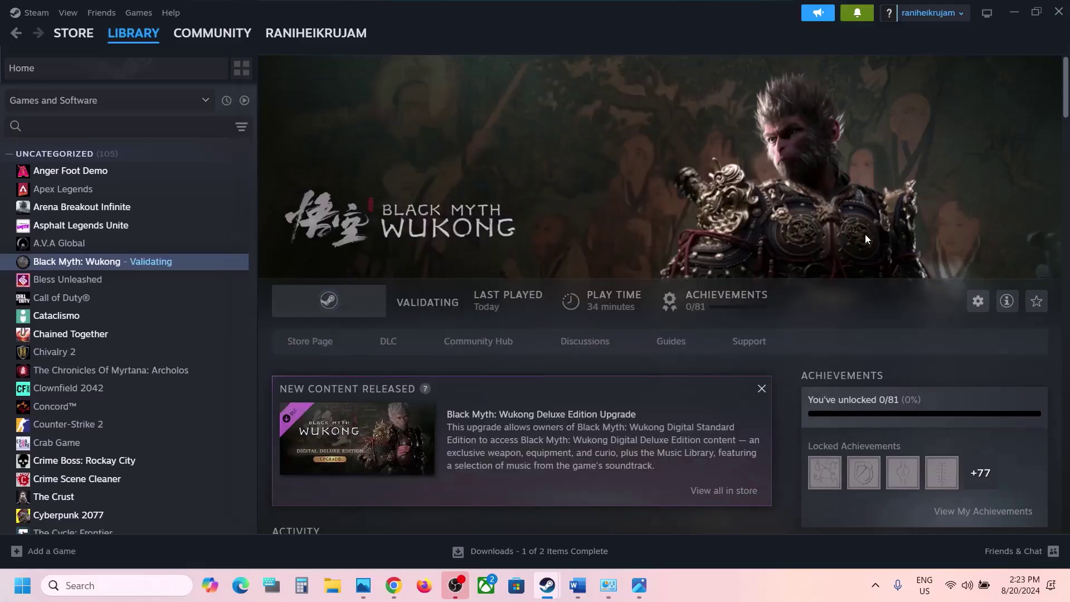
- Switch to the Word guide and highlight "Underclock your" at the start of Step 6
{"action": "left_click", "coordinate": [577, 585]}
{"action": "scroll", "coordinate": [442, 396], "scroll_direction": "down", "scroll_amount": 3}
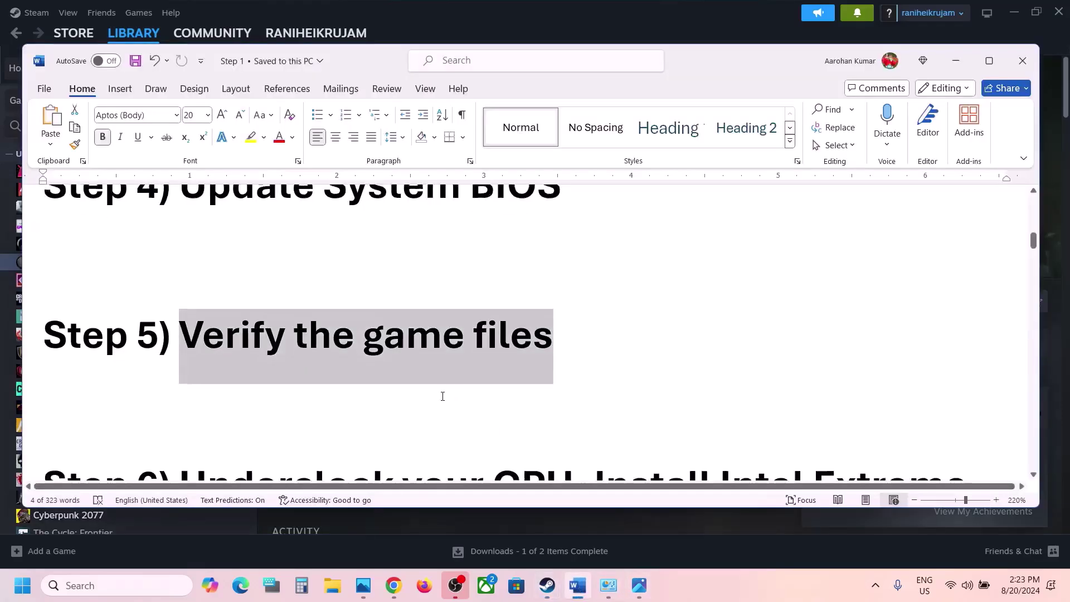
{"action": "scroll", "coordinate": [443, 395], "scroll_direction": "down", "scroll_amount": 1}
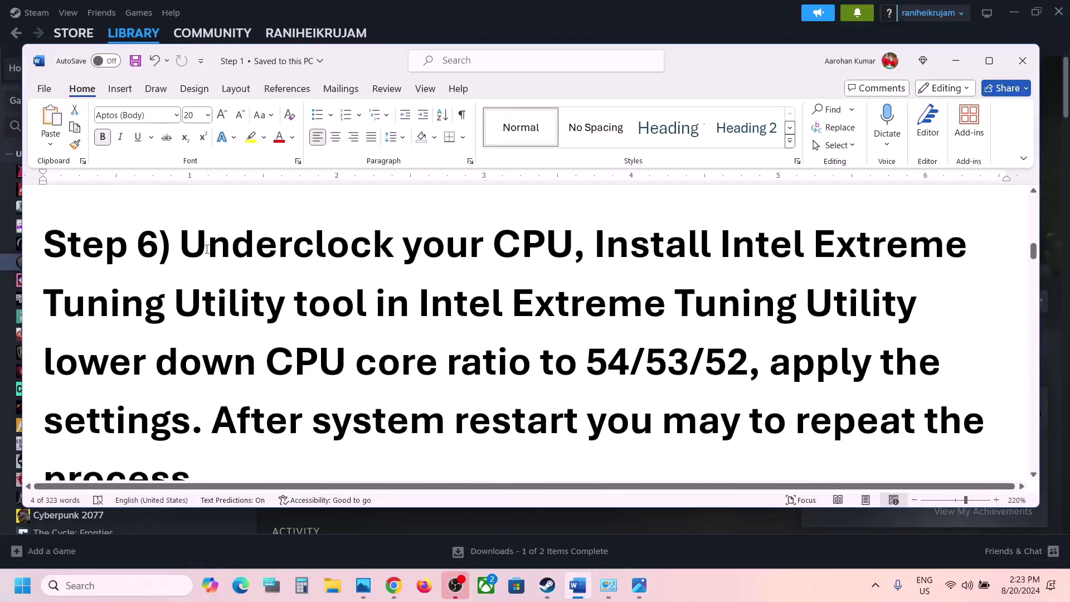
{"action": "left_click_drag", "start_coordinate": [192, 248], "coordinate": [492, 246]}
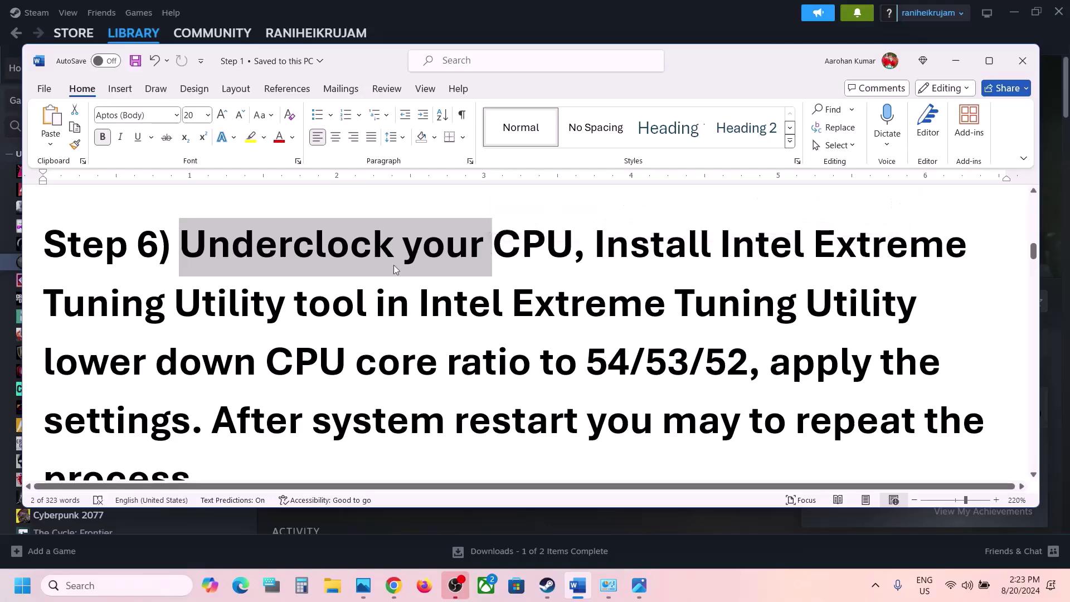
- Copy the phrase "Intel Extreme Tuning Utility tool" from Step 6 of the guide
{"action": "left_click", "coordinate": [600, 248]}
{"action": "left_click_drag", "start_coordinate": [598, 246], "coordinate": [722, 252]}
{"action": "key", "text": "ctrl+c"}
{"action": "left_click", "coordinate": [332, 300]}
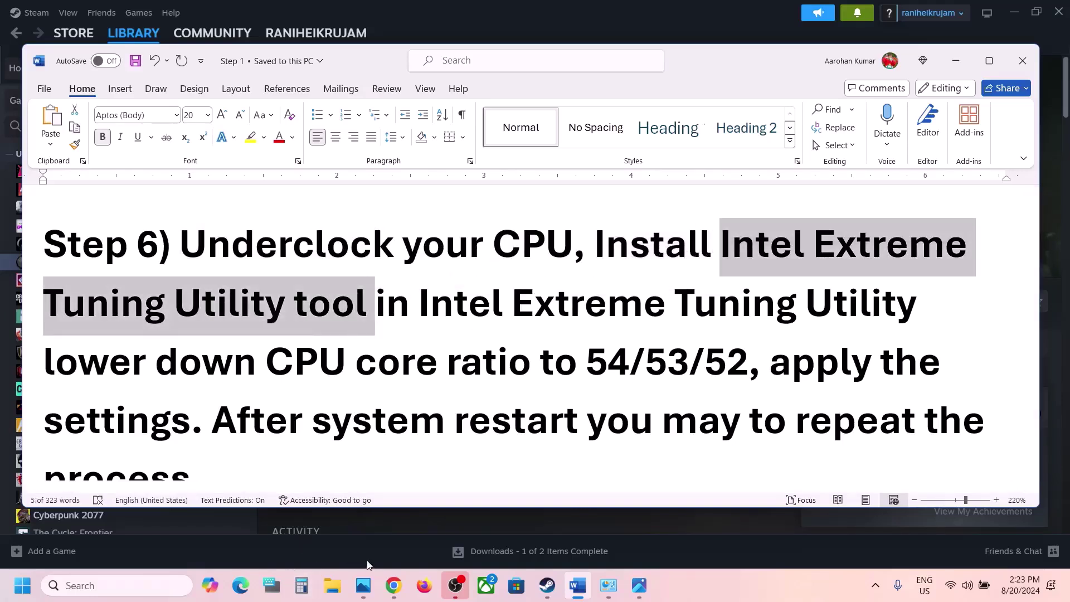
- In a new Chrome tab, search for "Intel Extreme Tuning Utility tool" and open Intel's XTU page at its available downloads
{"action": "left_click", "coordinate": [388, 588]}
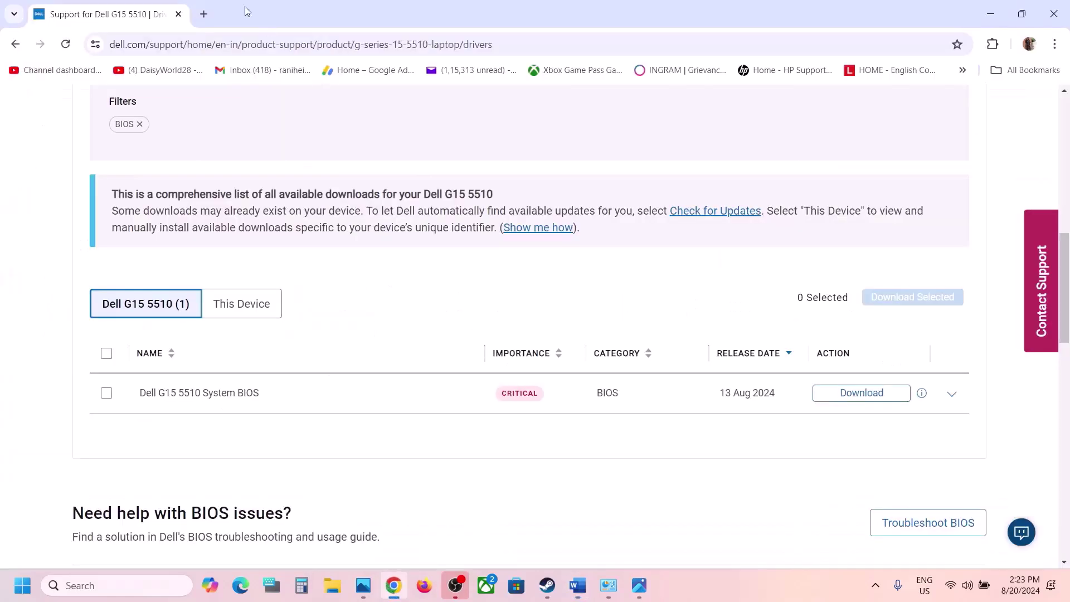
{"action": "left_click", "coordinate": [206, 15]}
{"action": "key", "text": "ctrl+v"}
{"action": "key", "text": "Return"}
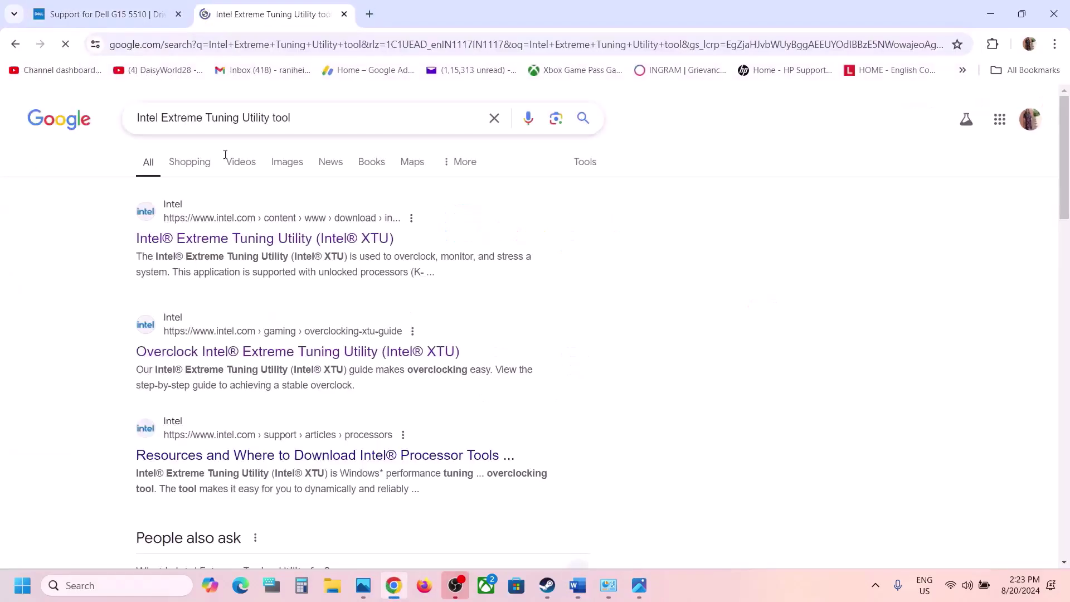
{"action": "left_click", "coordinate": [233, 240]}
{"action": "scroll", "coordinate": [420, 354], "scroll_direction": "down", "scroll_amount": 4}
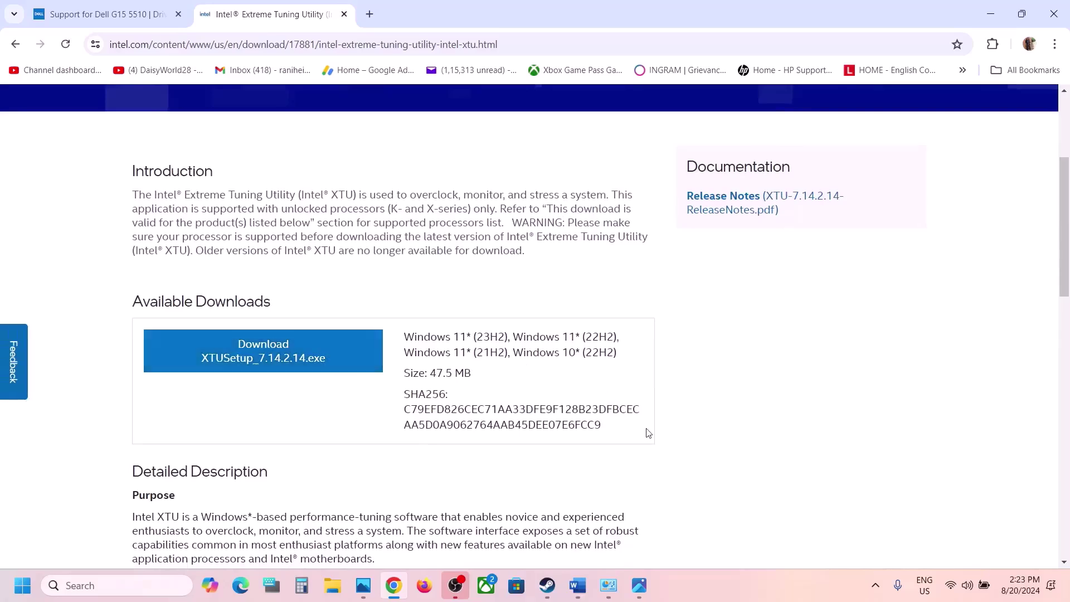
- Back in the Word guide, highlight Step 6's instruction to lower the CPU core ratio to 54/53/52 and its note on repeating after restart
{"action": "left_click", "coordinate": [586, 589]}
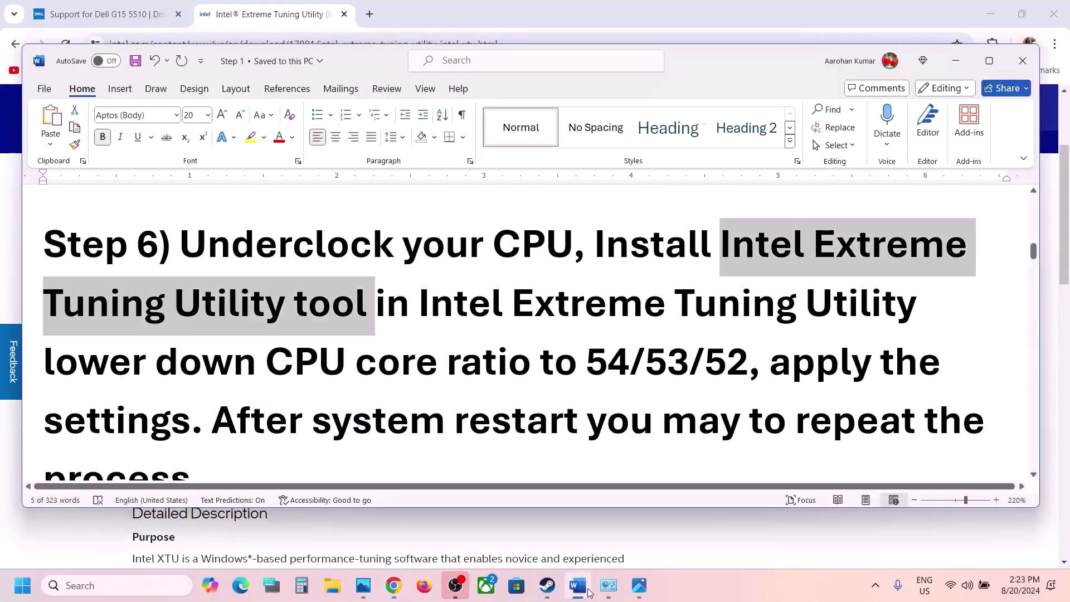
{"action": "left_click_drag", "start_coordinate": [44, 363], "coordinate": [749, 365]}
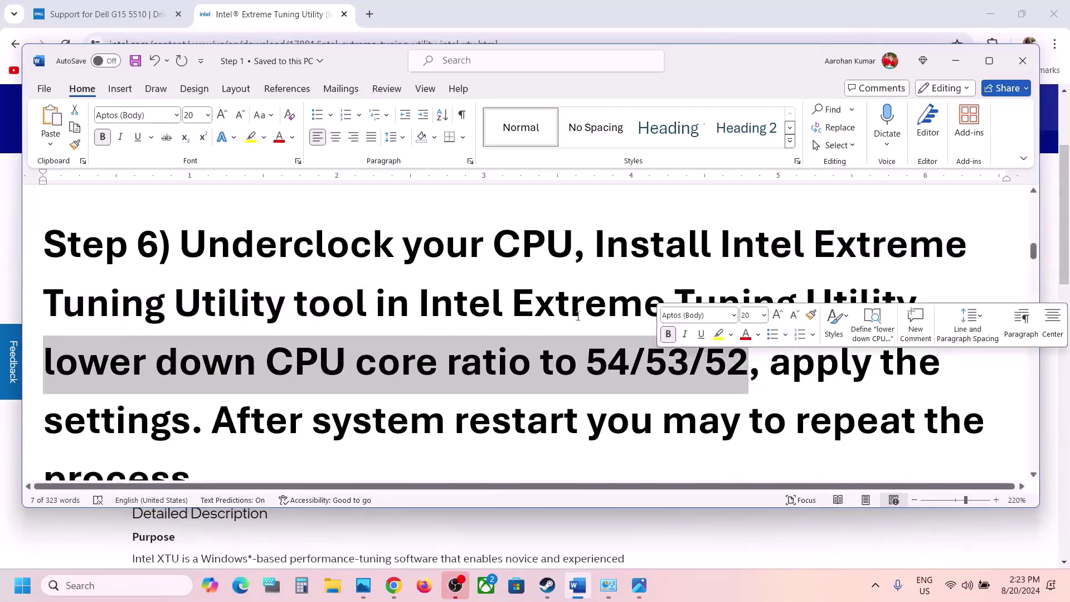
{"action": "left_click", "coordinate": [553, 319]}
{"action": "scroll", "coordinate": [553, 319], "scroll_direction": "down", "scroll_amount": 1}
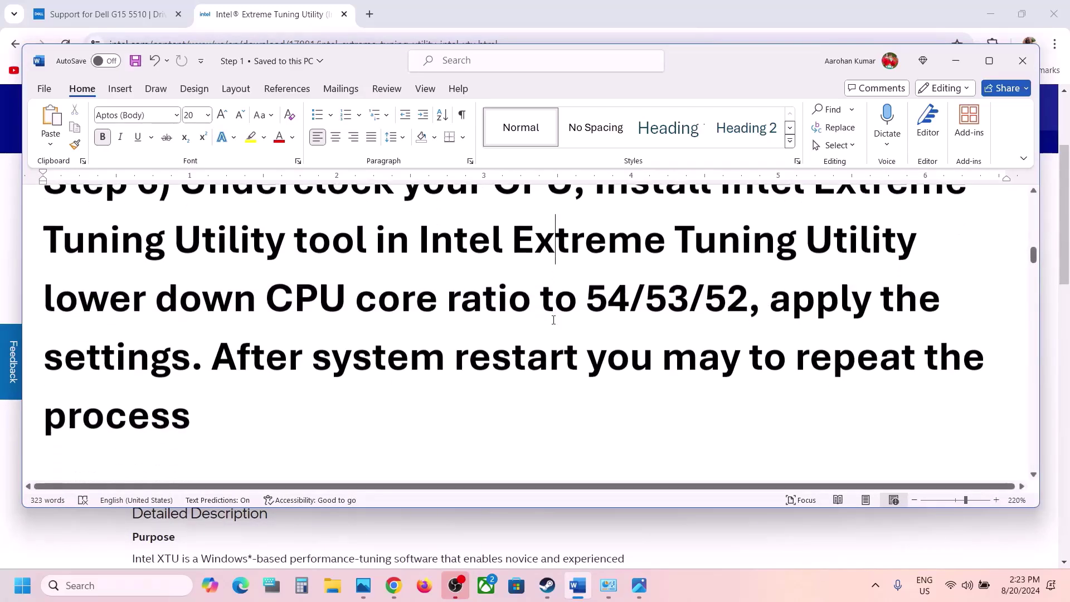
{"action": "left_click_drag", "start_coordinate": [777, 301], "coordinate": [267, 312]}
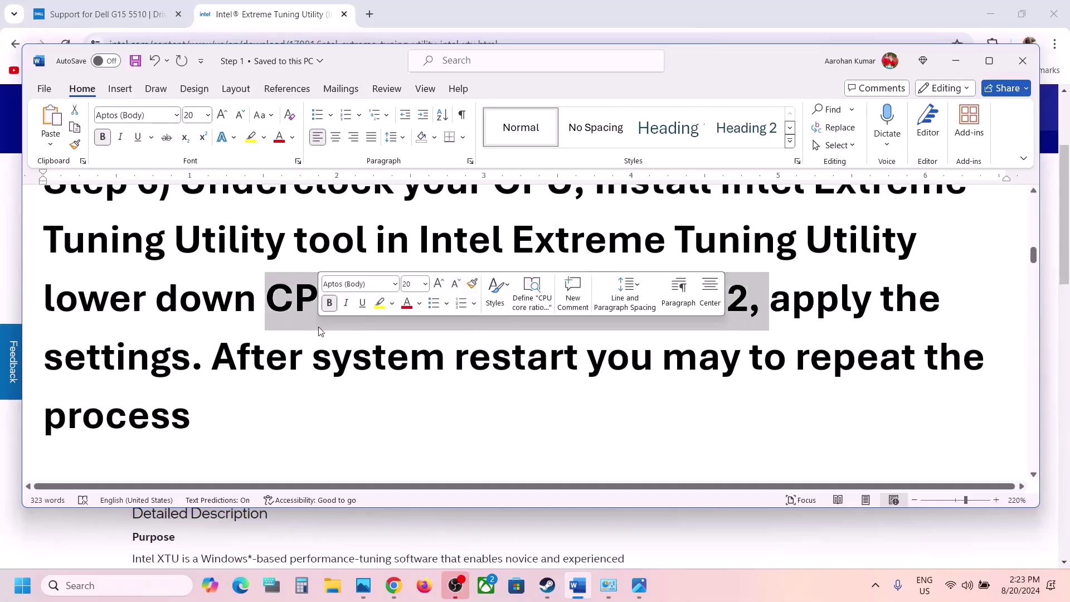
{"action": "left_click", "coordinate": [321, 332]}
{"action": "left_click_drag", "start_coordinate": [222, 358], "coordinate": [437, 405]}
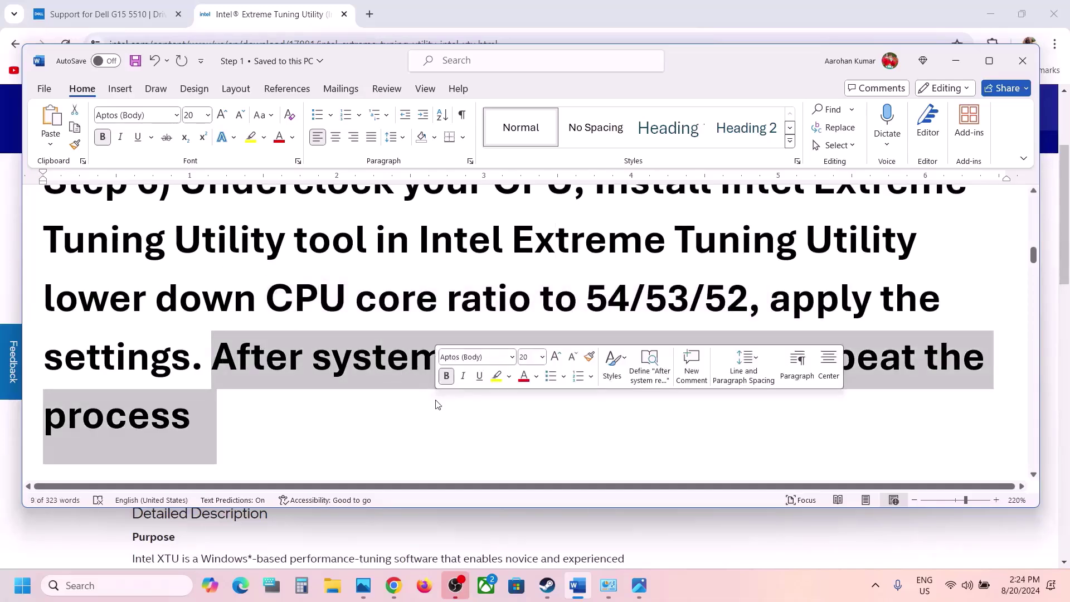
- Highlight "Launch the game from the game installation folder" in Step 7 of the guide
{"action": "scroll", "coordinate": [438, 401], "scroll_direction": "down", "scroll_amount": 4}
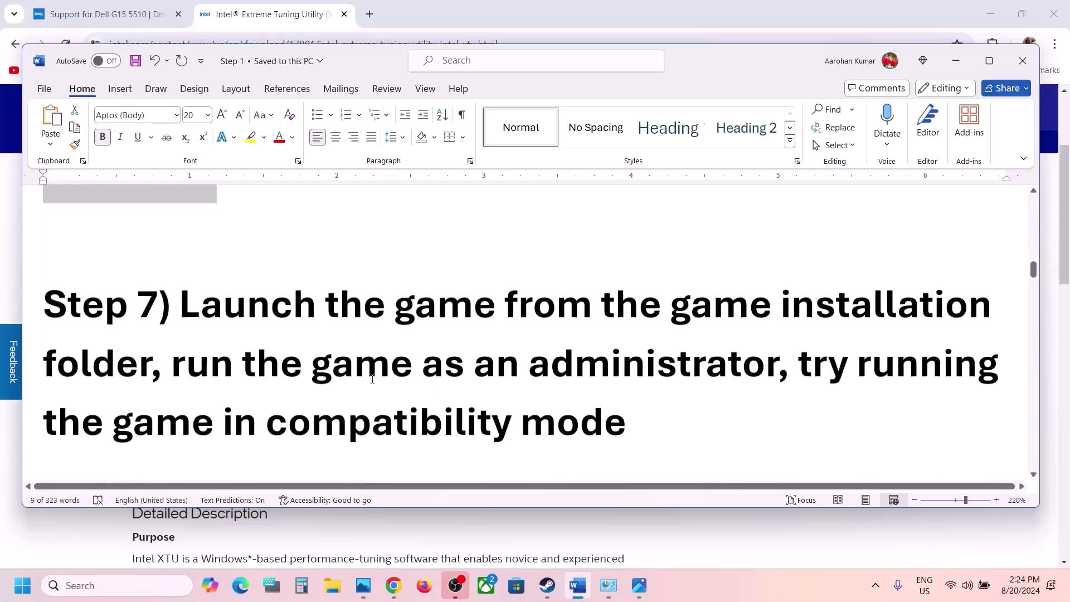
{"action": "left_click_drag", "start_coordinate": [201, 323], "coordinate": [752, 312]}
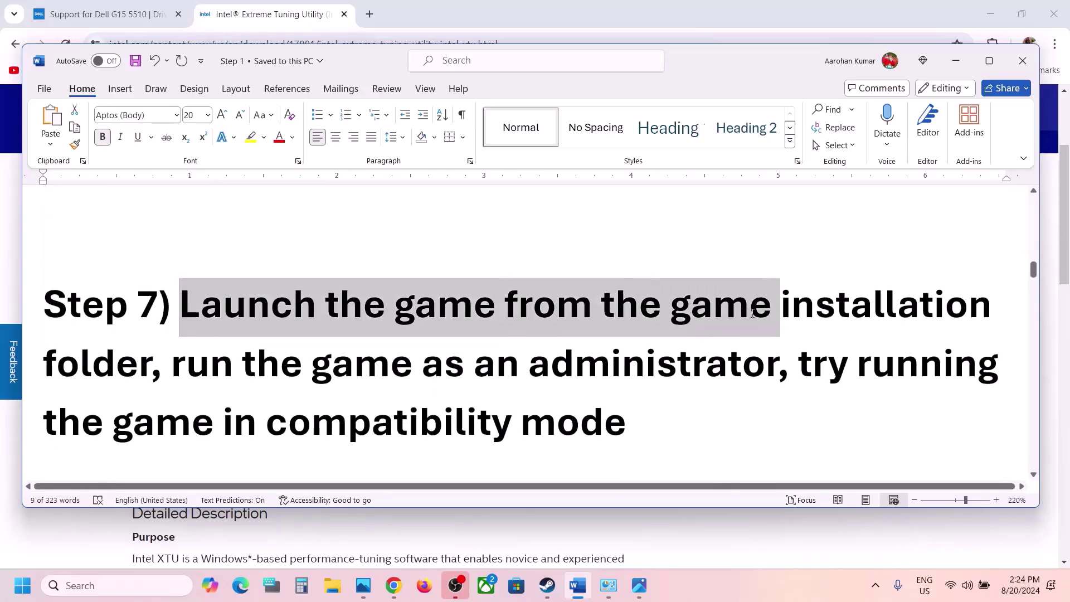
{"action": "left_click_drag", "start_coordinate": [611, 303], "coordinate": [185, 365]}
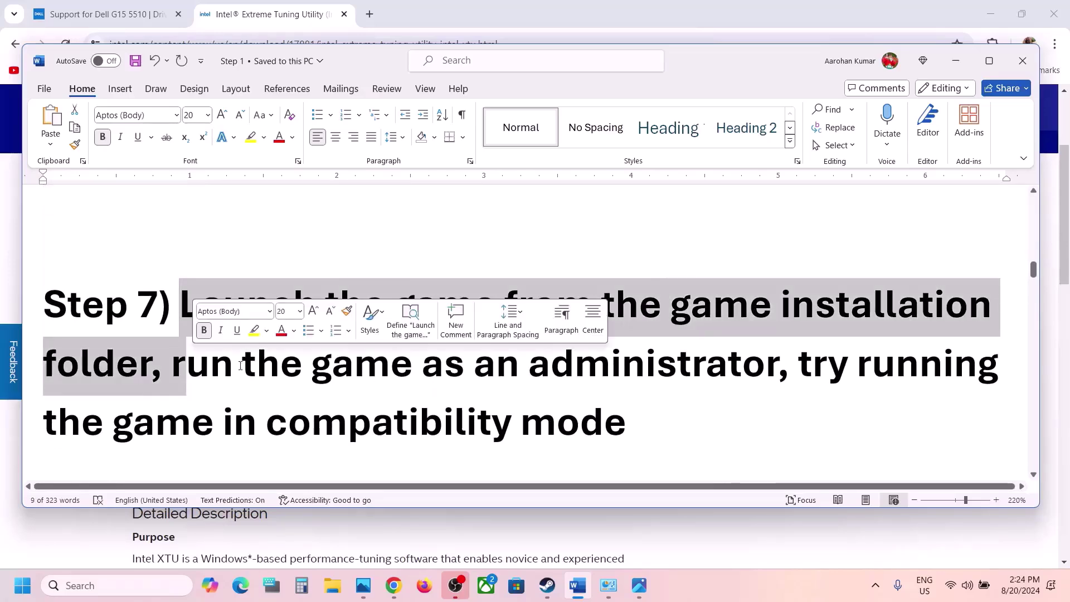
- Switch to Steam, browse Black Myth: Wukong's local files and select the b1 application in the installation folder
{"action": "left_click", "coordinate": [556, 586]}
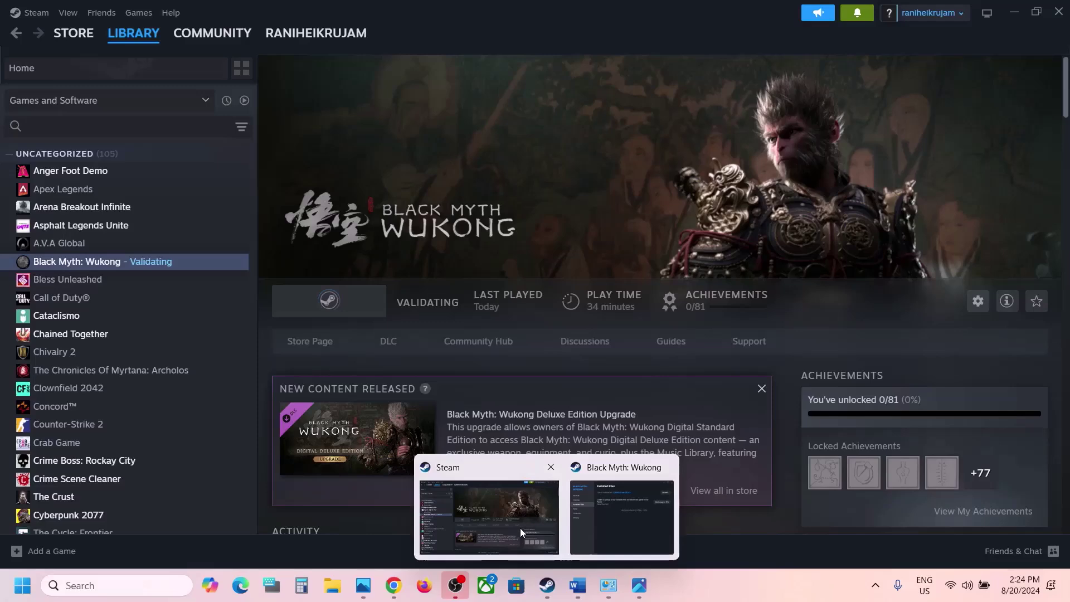
{"action": "left_click", "coordinate": [520, 527]}
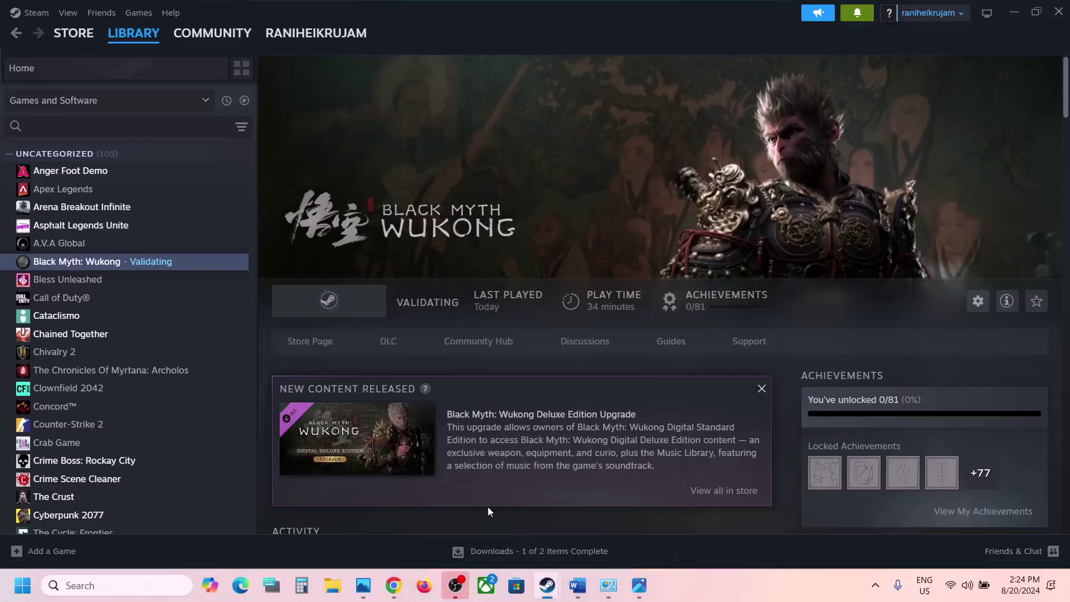
{"action": "right_click", "coordinate": [123, 261]}
{"action": "mouse_move", "coordinate": [156, 319]}
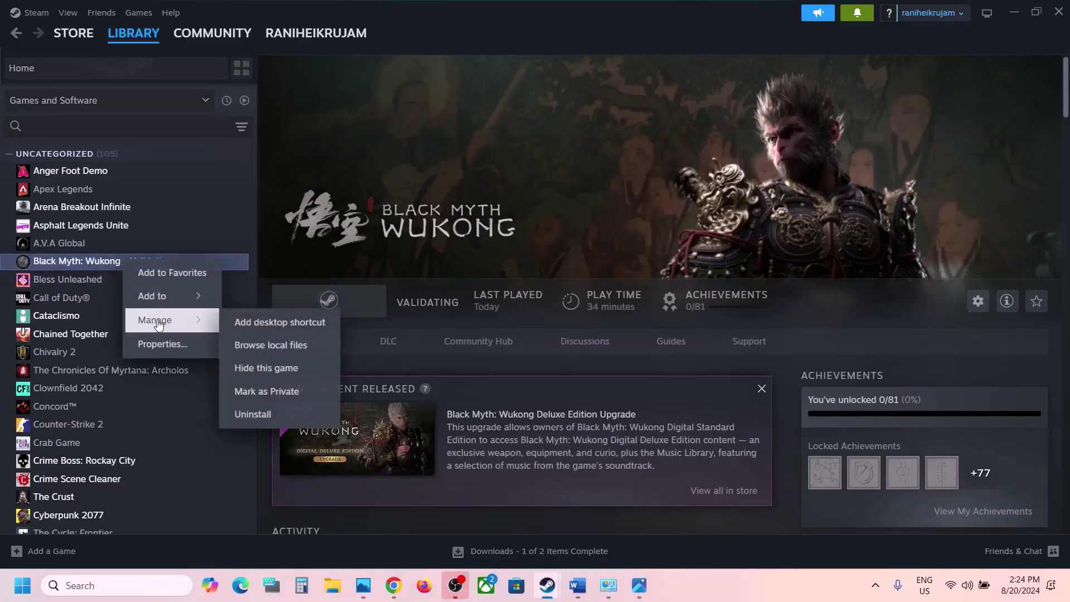
{"action": "left_click", "coordinate": [292, 345]}
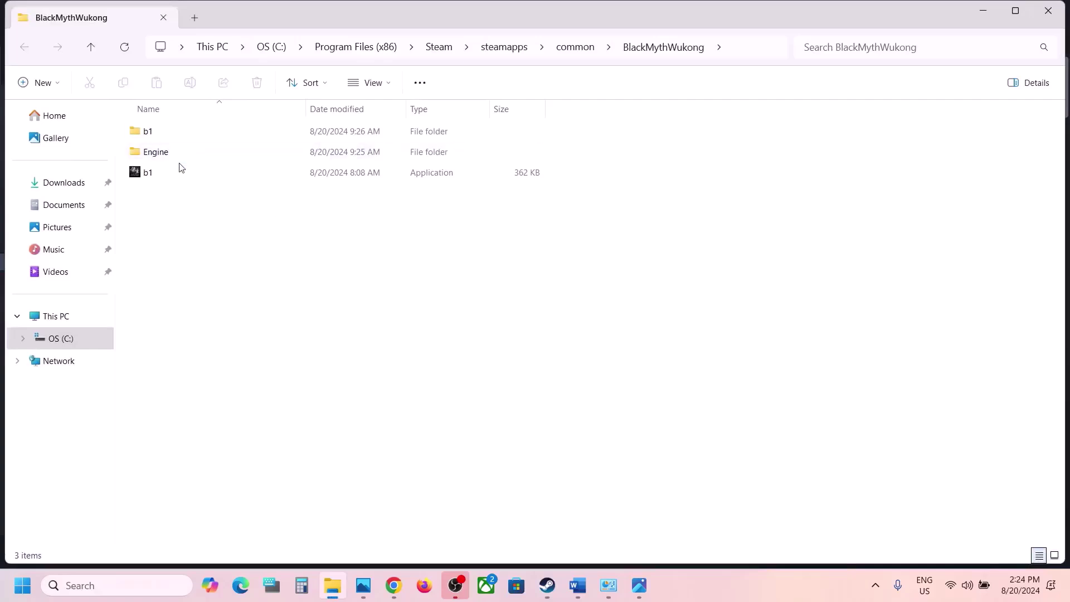
{"action": "left_click", "coordinate": [162, 172]}
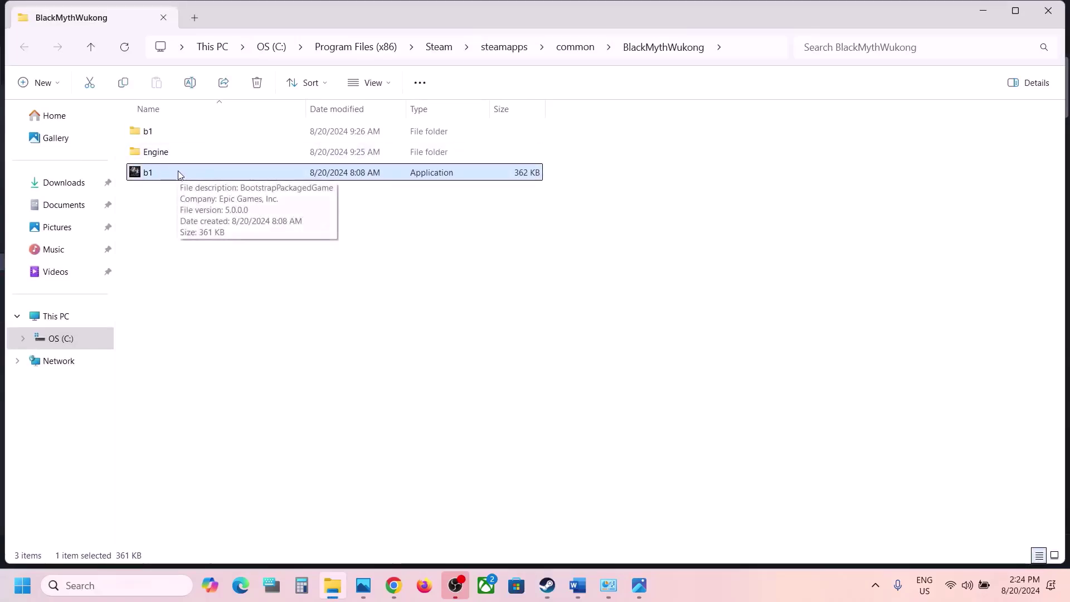
{"action": "mouse_move", "coordinate": [551, 584]}
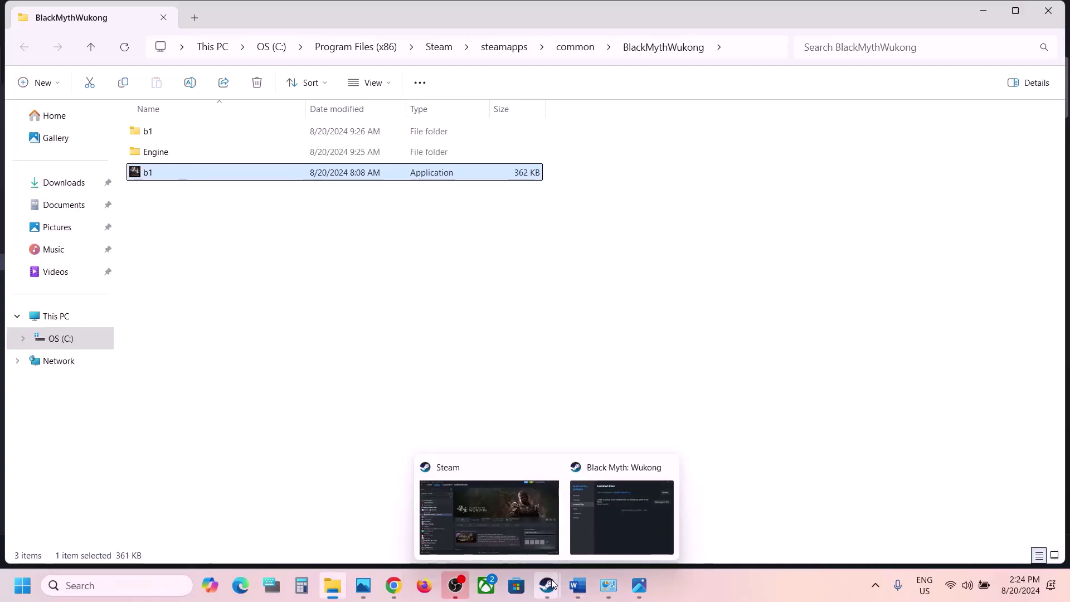
- Set the b1 application to always run as an administrator in its compatibility properties and save the setting
{"action": "right_click", "coordinate": [172, 176]}
{"action": "left_click", "coordinate": [262, 365]}
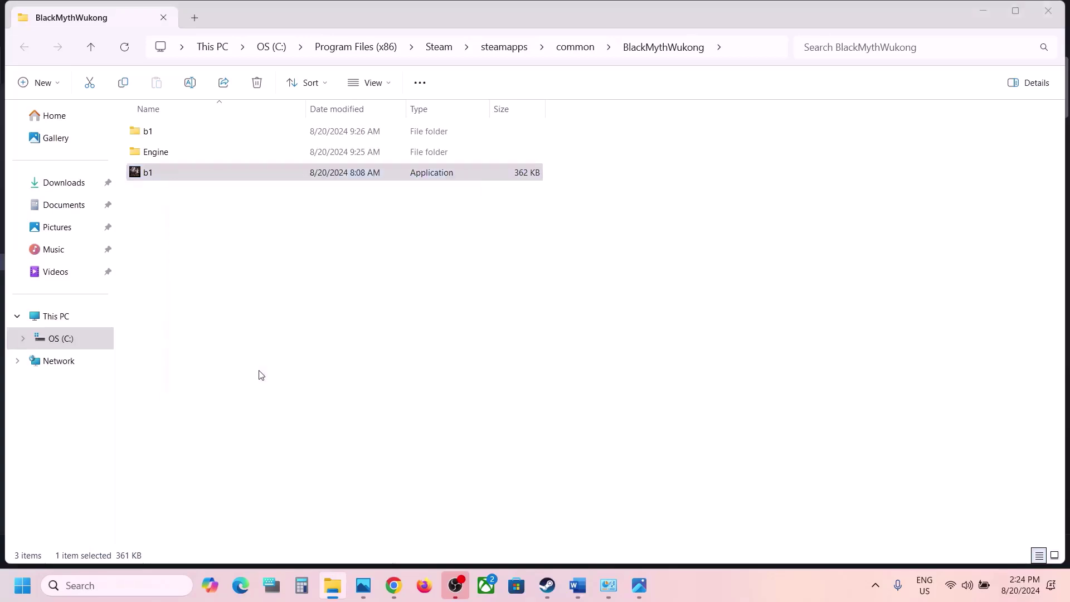
{"action": "left_click", "coordinate": [301, 219]}
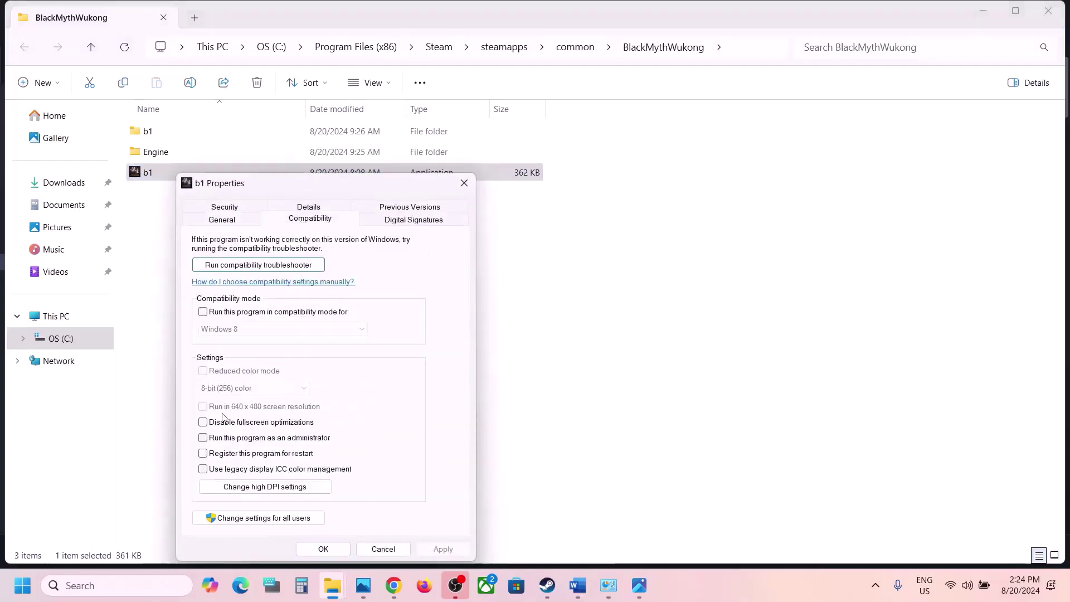
{"action": "left_click", "coordinate": [203, 437]}
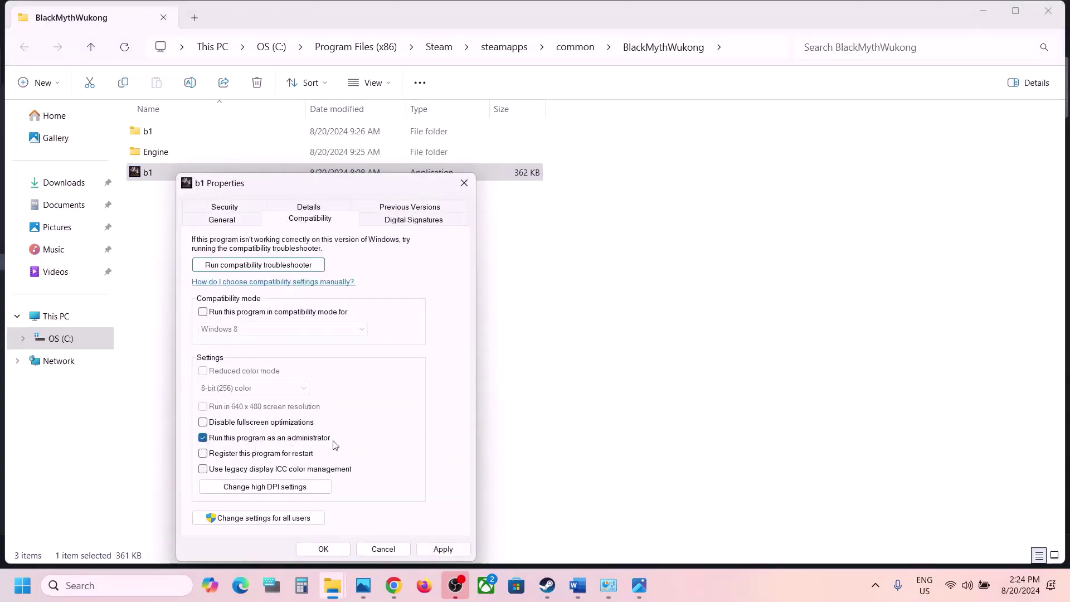
{"action": "left_click", "coordinate": [437, 549]}
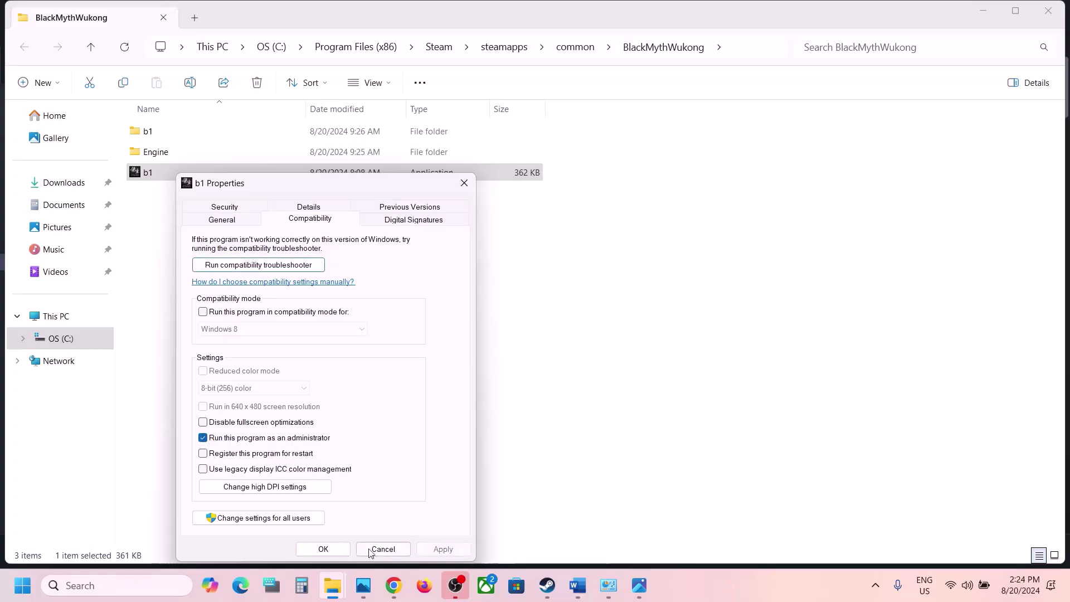
{"action": "left_click", "coordinate": [335, 550]}
- Reopen the b1 application's compatibility properties, enable compatibility mode for Windows 8 and apply it
{"action": "right_click", "coordinate": [186, 177]}
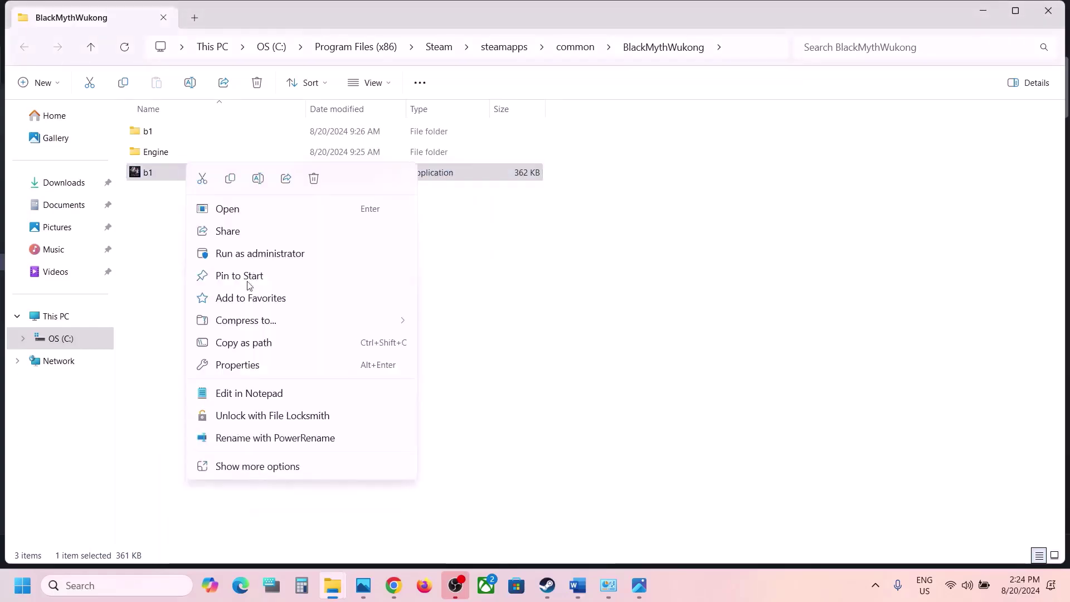
{"action": "left_click", "coordinate": [243, 363]}
{"action": "left_click", "coordinate": [297, 225]}
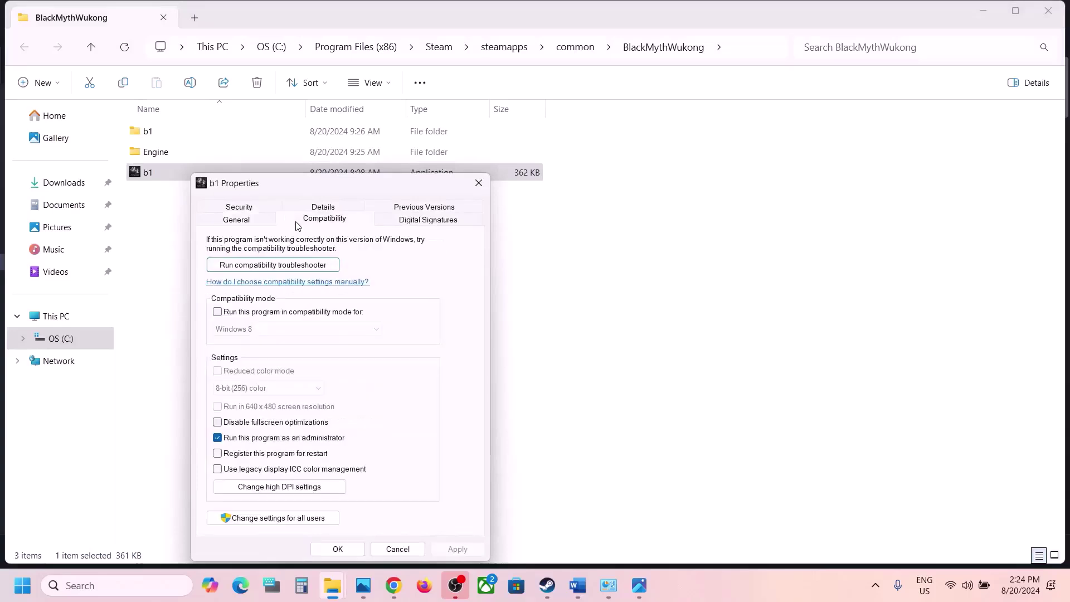
{"action": "left_click", "coordinate": [218, 313]}
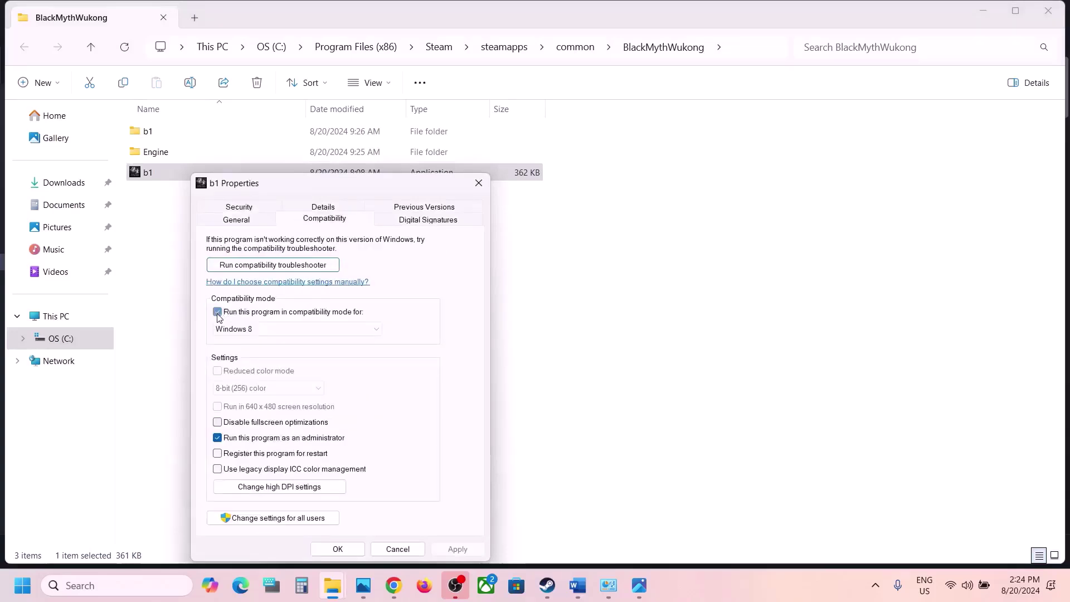
{"action": "left_click", "coordinate": [263, 330]}
{"action": "left_click", "coordinate": [258, 379]}
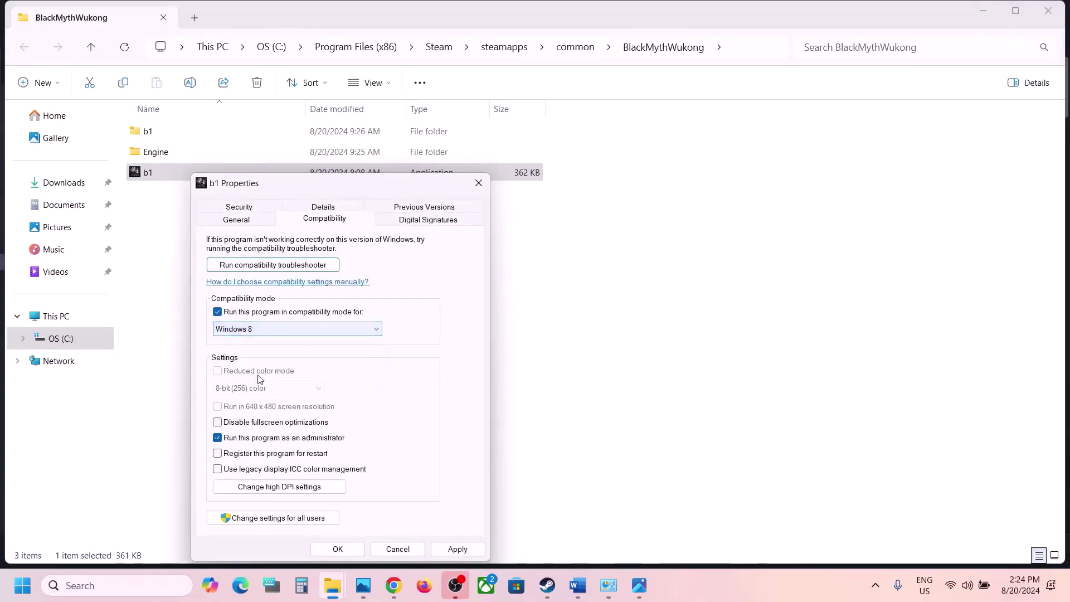
{"action": "left_click", "coordinate": [458, 550]}
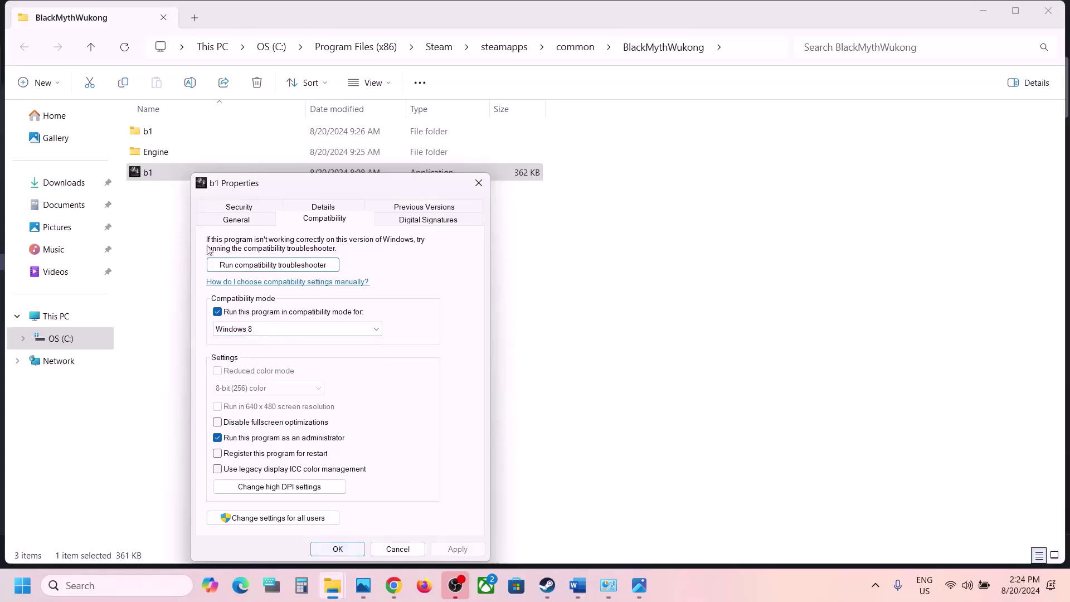
- Change the b1 application's compatibility mode to Windows 7 and apply it
{"action": "left_click", "coordinate": [261, 330]}
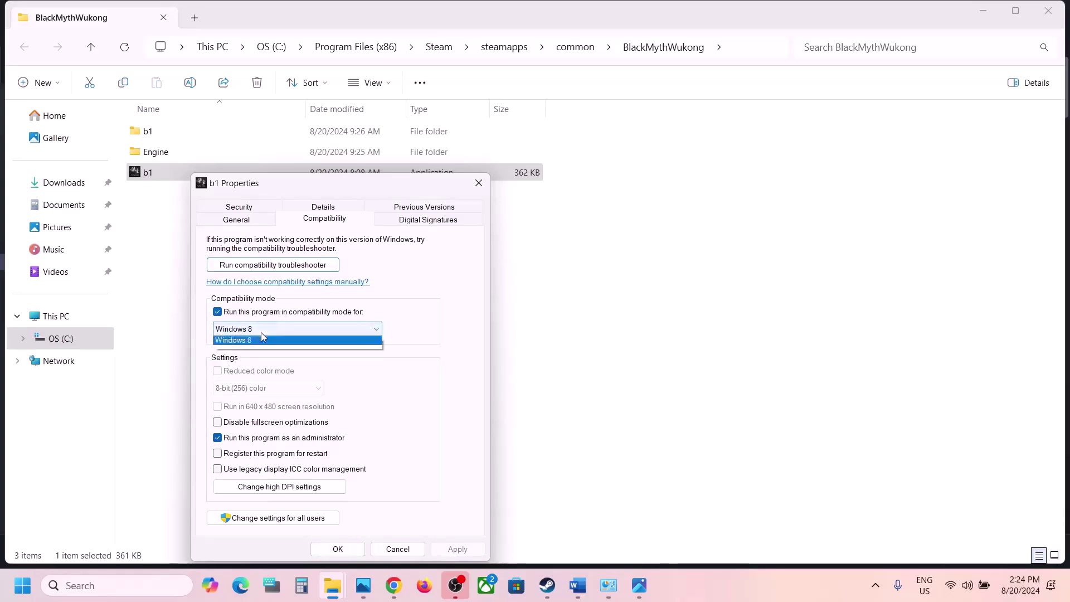
{"action": "left_click", "coordinate": [270, 363]}
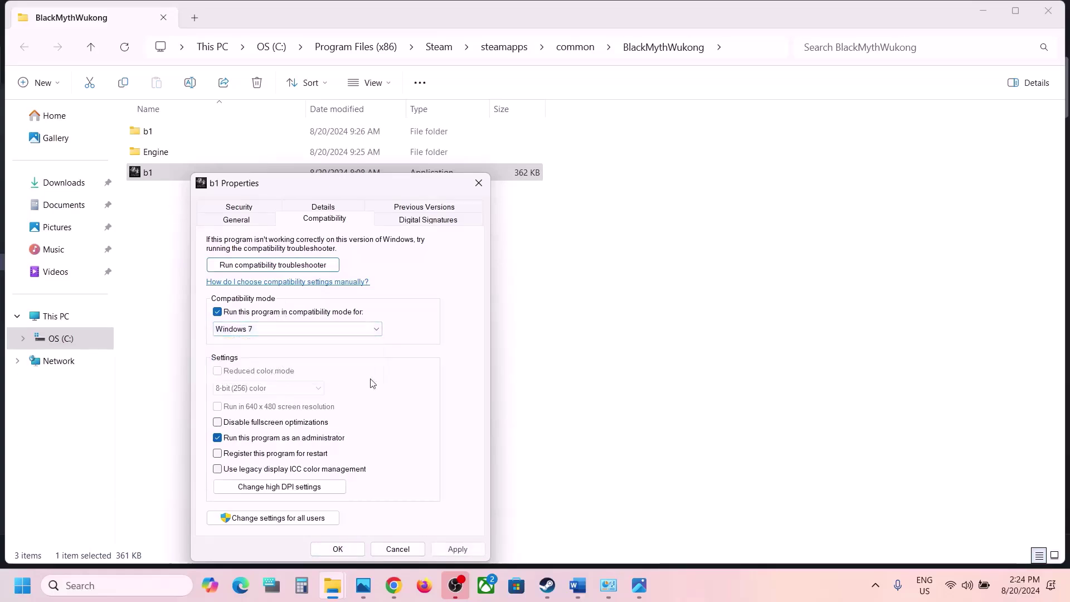
{"action": "left_click", "coordinate": [450, 550]}
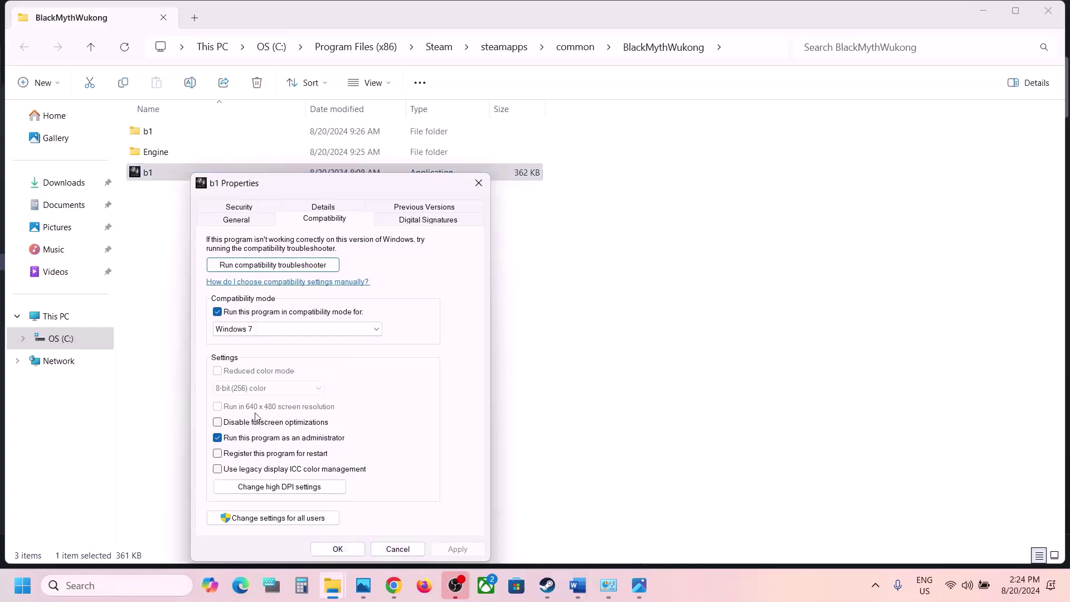
- Disable fullscreen optimizations for the b1 application, apply the setting and close its properties
{"action": "left_click", "coordinate": [217, 422]}
{"action": "left_click", "coordinate": [456, 549]}
{"action": "left_click", "coordinate": [339, 549]}
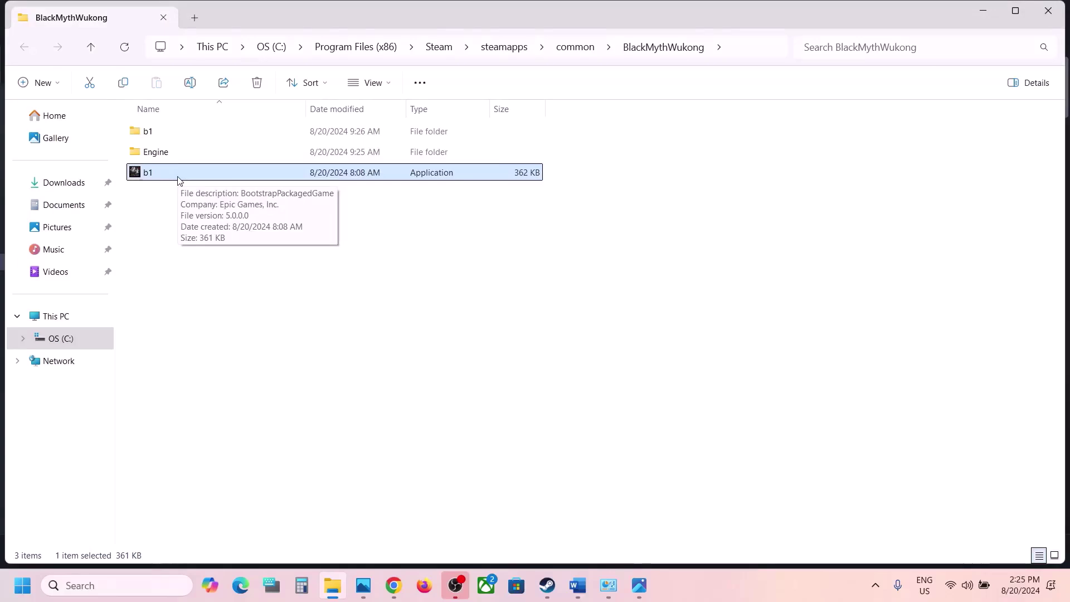
- Open the Win64 folder located in the b1 folder's Binaries subfolder
{"action": "left_click", "coordinate": [158, 134]}
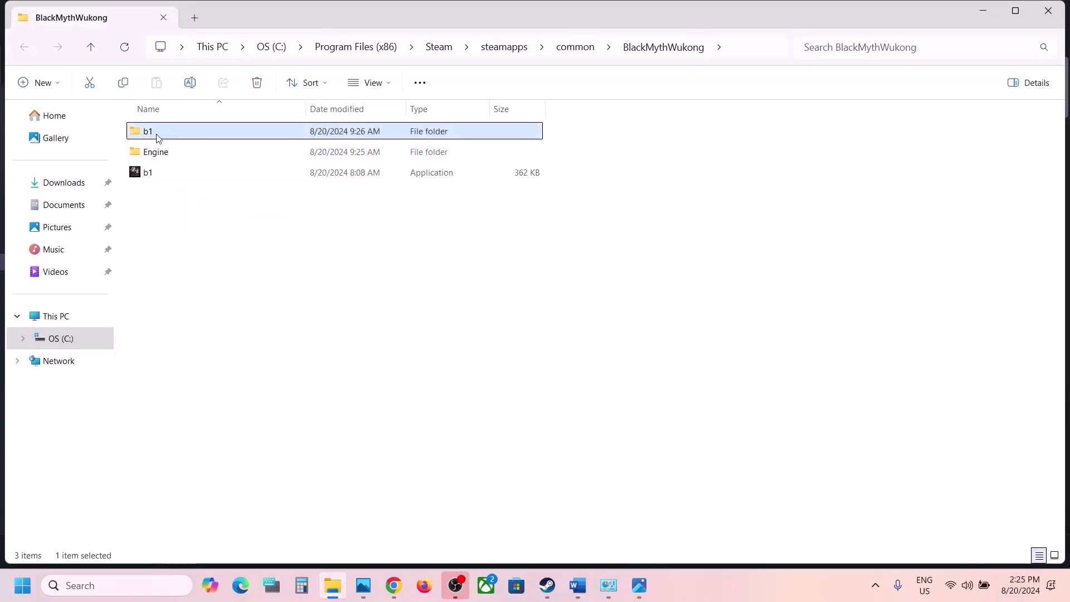
{"action": "double_click", "coordinate": [157, 134]}
{"action": "double_click", "coordinate": [178, 133]}
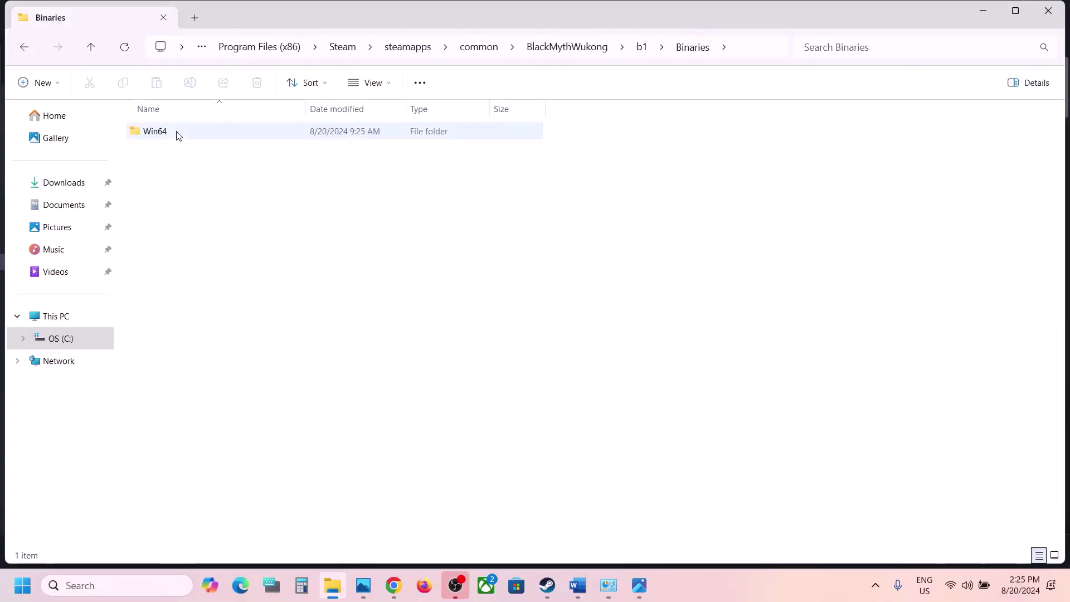
{"action": "double_click", "coordinate": [174, 134]}
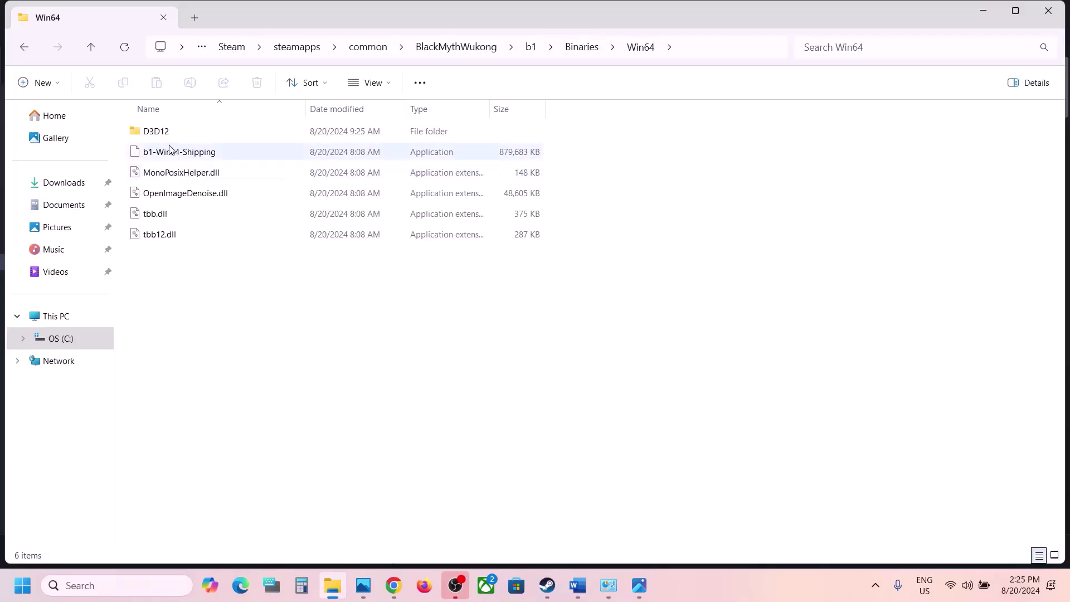
- Set the b1-Win64-Shipping application to run as an administrator in its compatibility properties and apply it
{"action": "left_click", "coordinate": [185, 151]}
{"action": "right_click", "coordinate": [212, 157]}
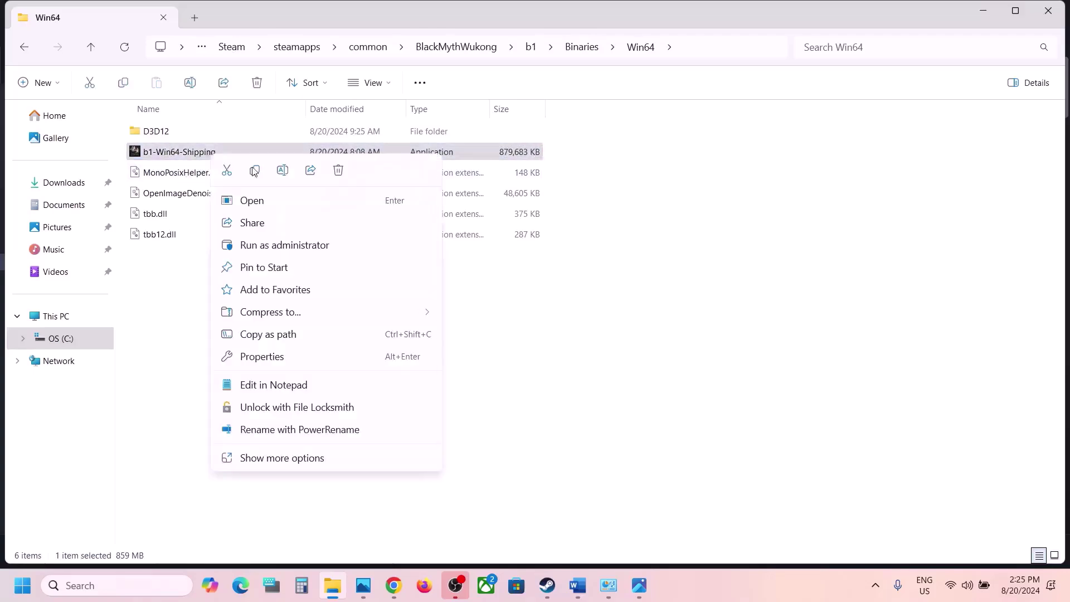
{"action": "left_click", "coordinate": [275, 357]}
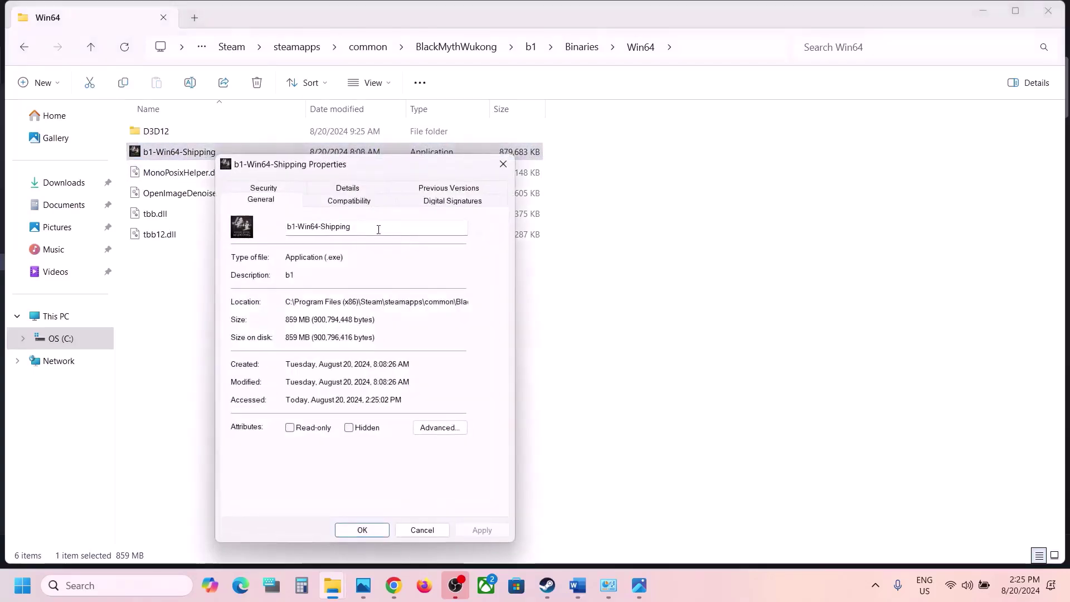
{"action": "left_click", "coordinate": [346, 202]}
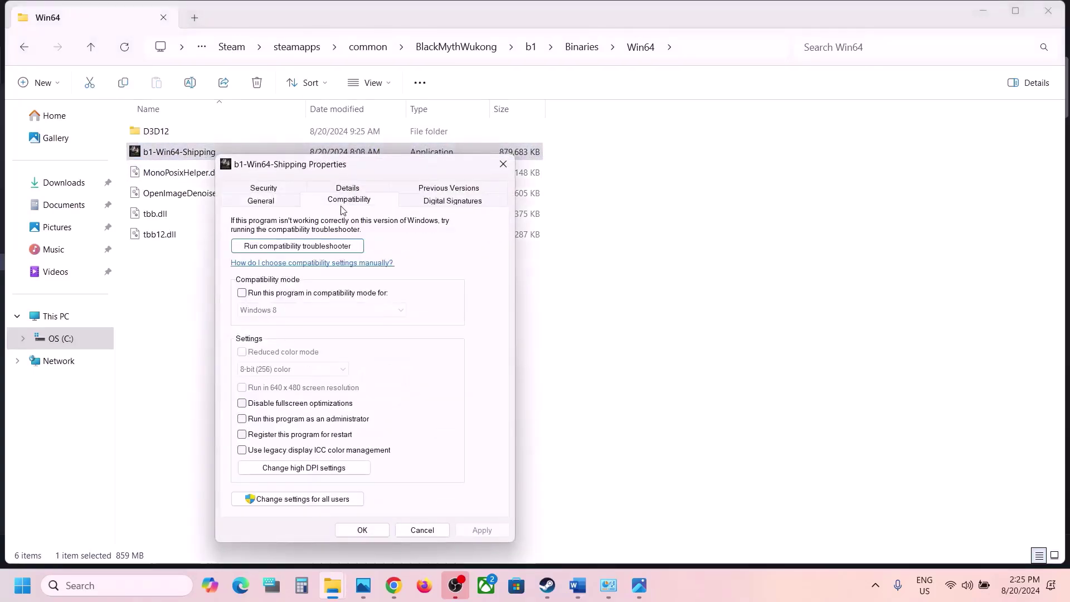
{"action": "left_click", "coordinate": [242, 418]}
{"action": "left_click", "coordinate": [482, 530]}
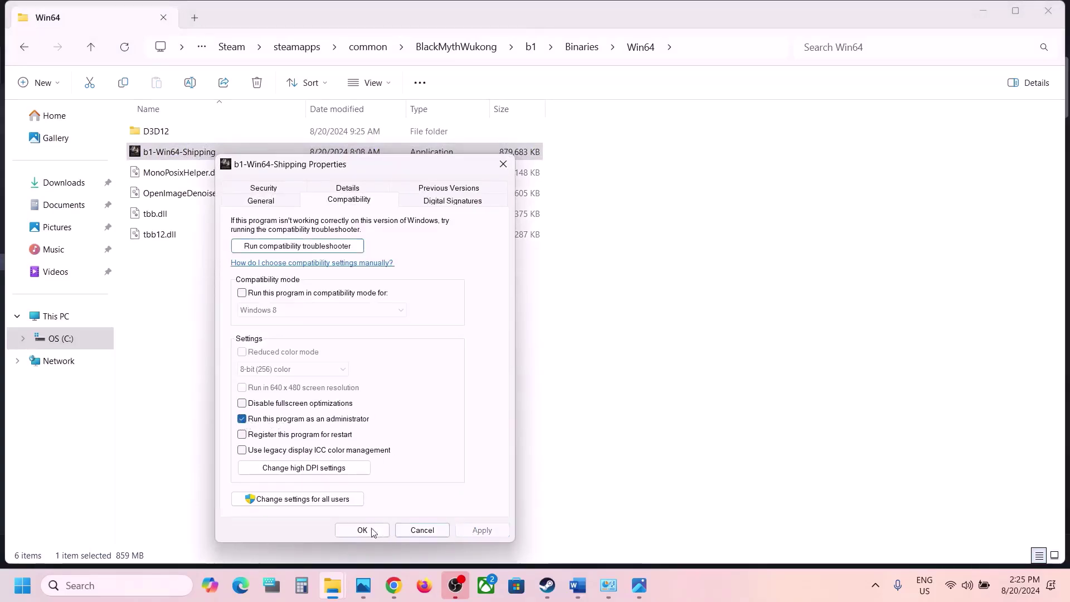
- Enable compatibility mode for b1-Win64-Shipping, applying Windows 8 first and then switching it to Windows 7
{"action": "left_click", "coordinate": [242, 293]}
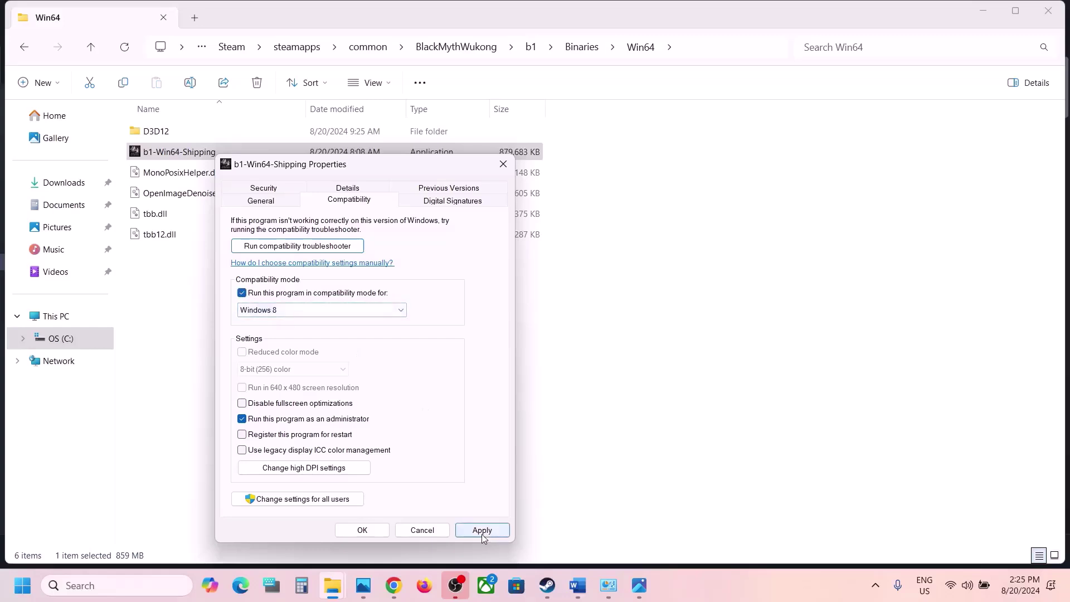
{"action": "left_click", "coordinate": [482, 530]}
{"action": "left_click", "coordinate": [305, 313]}
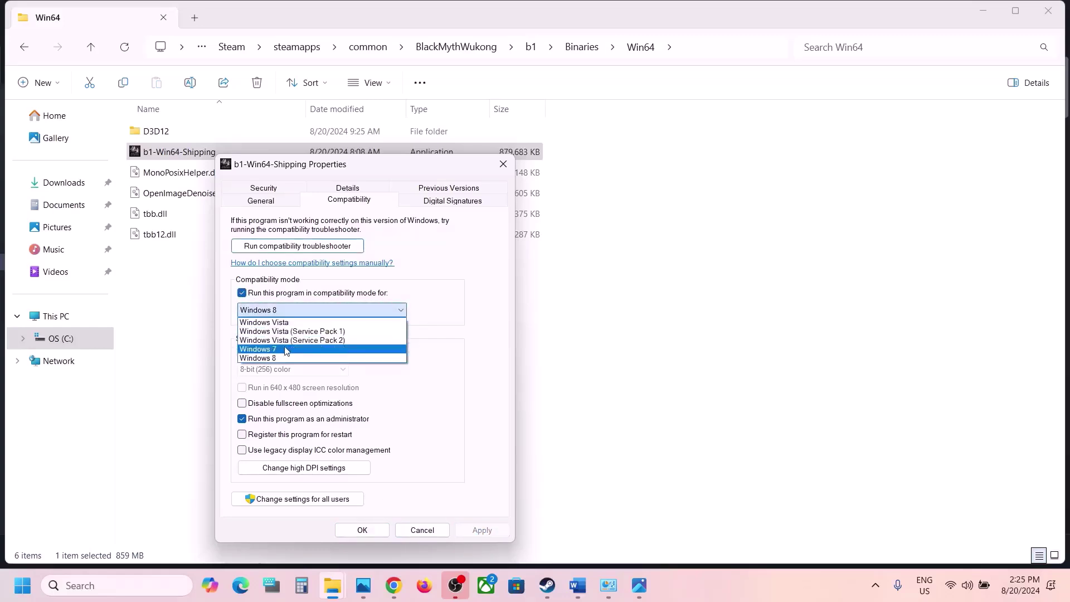
{"action": "left_click", "coordinate": [289, 348]}
{"action": "left_click", "coordinate": [474, 531]}
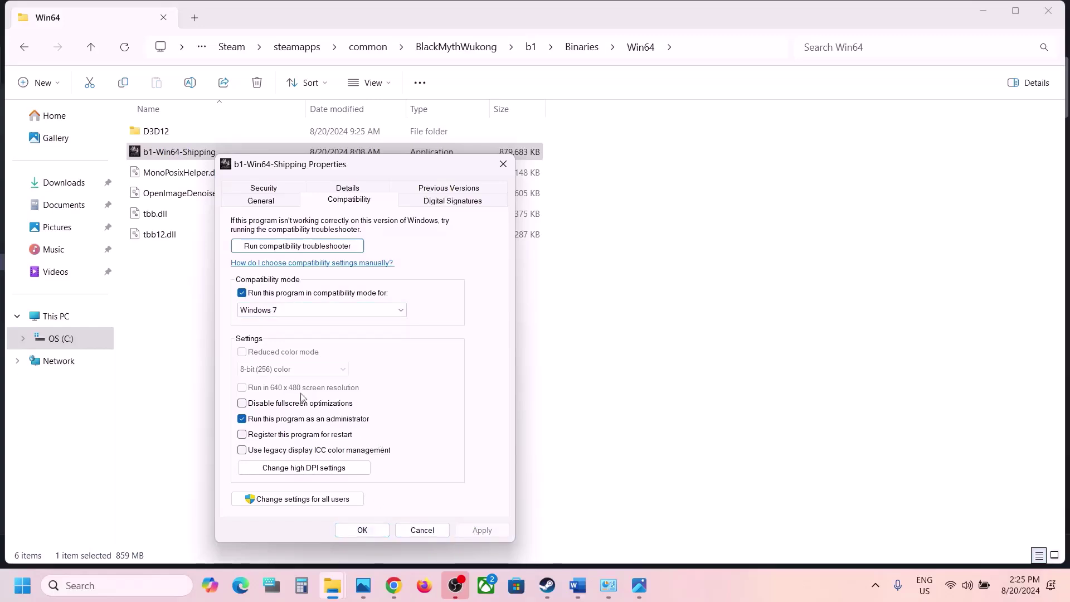
- Disable fullscreen optimizations for b1-Win64-Shipping, apply the setting and close its properties
{"action": "left_click", "coordinate": [243, 405]}
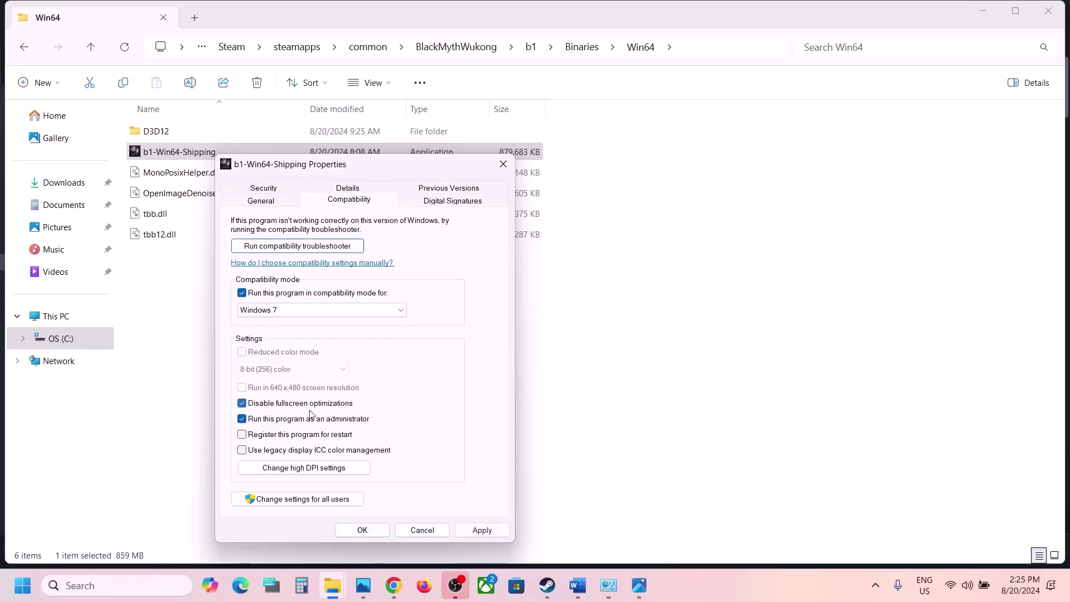
{"action": "left_click", "coordinate": [476, 531]}
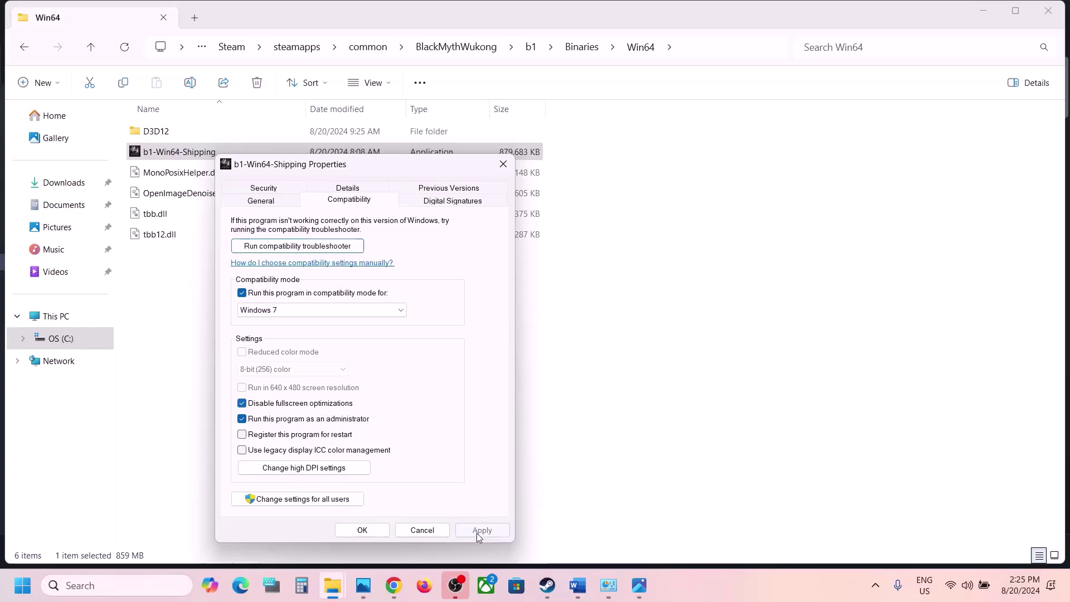
{"action": "left_click", "coordinate": [370, 530]}
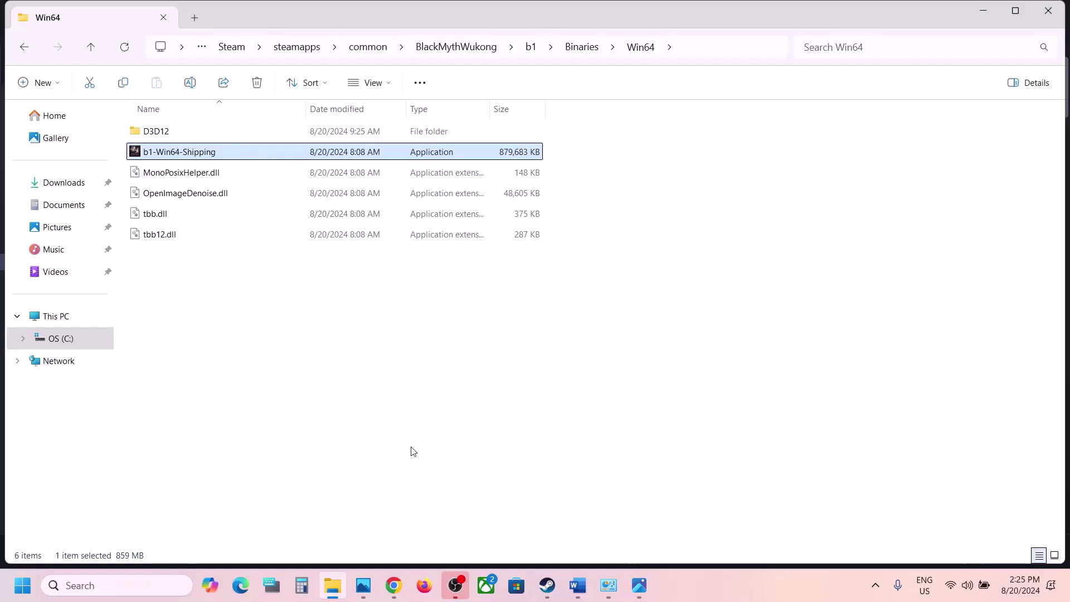
- Clear the compatibility mode, fullscreen optimization and administrator options of b1-Win64-Shipping, apply the changes and close its properties
{"action": "right_click", "coordinate": [195, 157]}
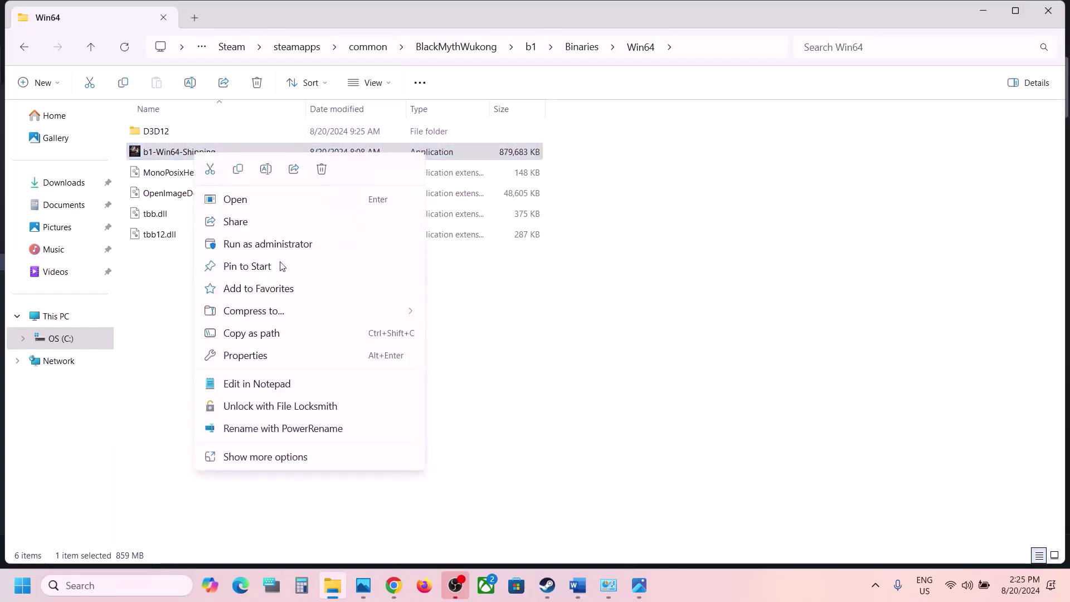
{"action": "left_click", "coordinate": [257, 355]}
{"action": "left_click", "coordinate": [296, 202]}
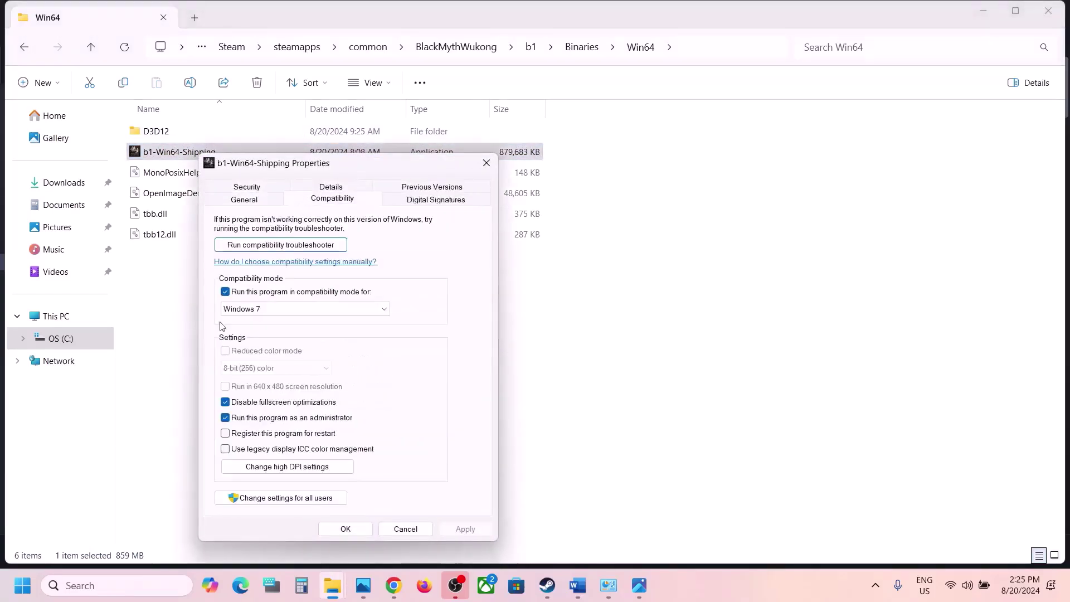
{"action": "left_click", "coordinate": [225, 292]}
{"action": "left_click", "coordinate": [226, 402]}
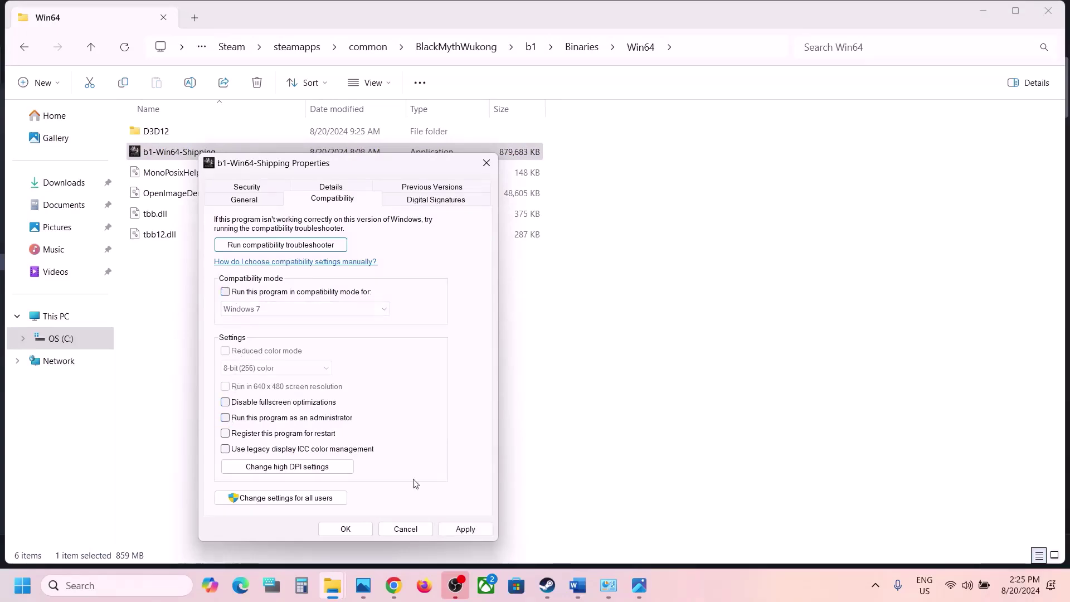
{"action": "left_click", "coordinate": [465, 529]}
{"action": "left_click", "coordinate": [349, 529]}
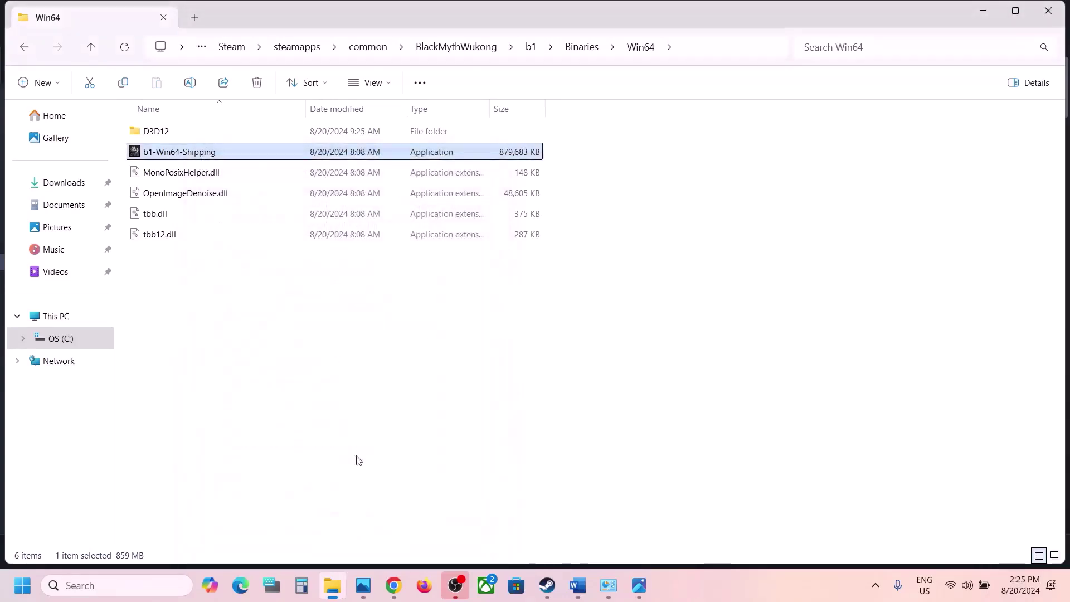
- Return to the BlackMythWukong folder and clear the b1 application's compatibility mode, fullscreen optimization and administrator options, saving the changes
{"action": "left_click", "coordinate": [92, 49]}
{"action": "left_click", "coordinate": [92, 49]}
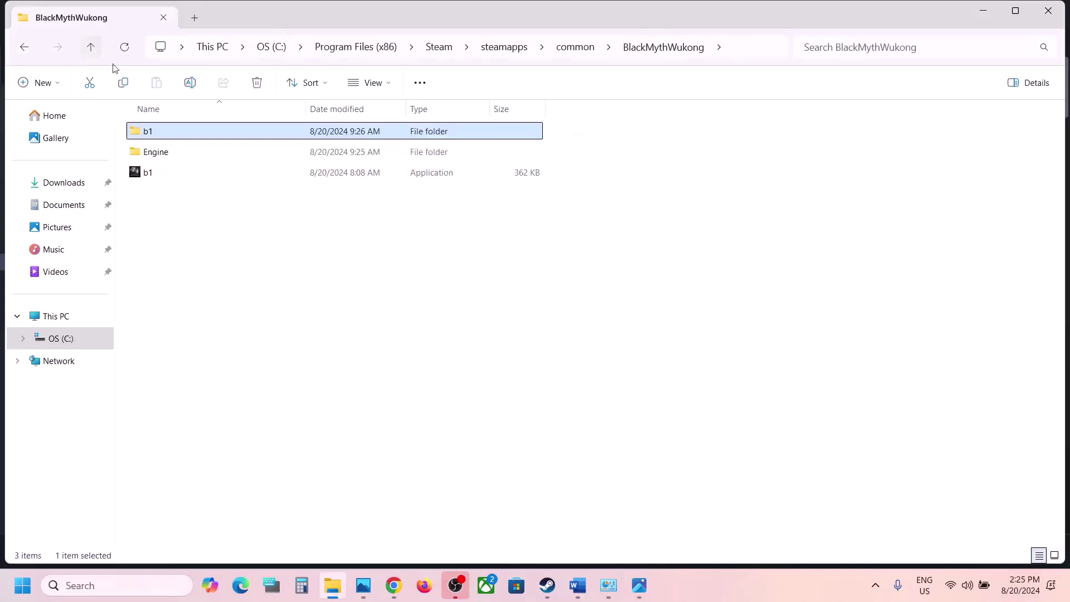
{"action": "left_click", "coordinate": [160, 170]}
{"action": "right_click", "coordinate": [160, 172]}
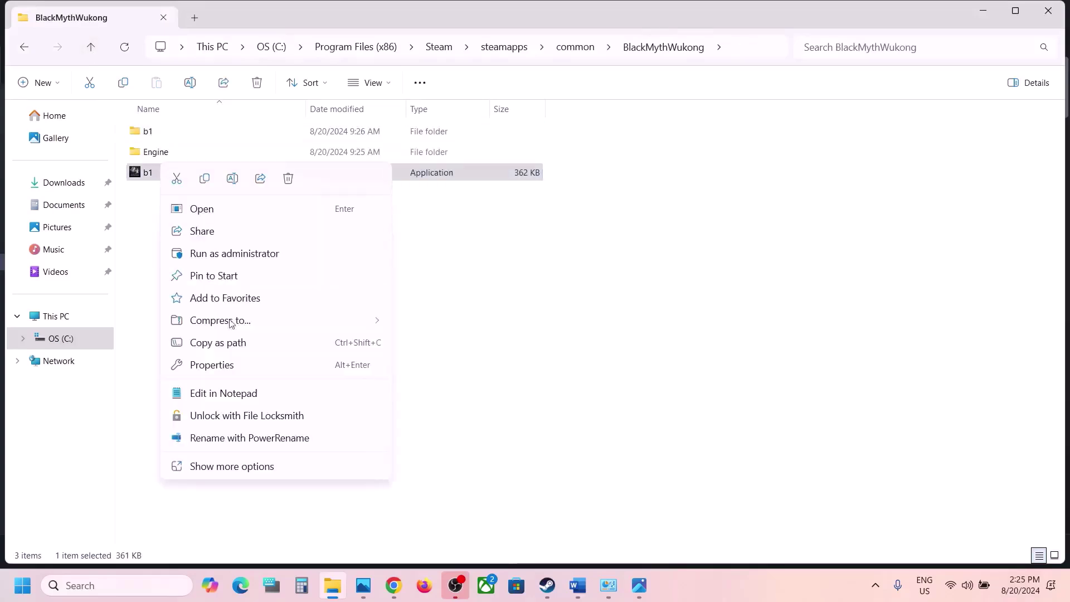
{"action": "left_click", "coordinate": [229, 363]}
{"action": "left_click", "coordinate": [267, 216]}
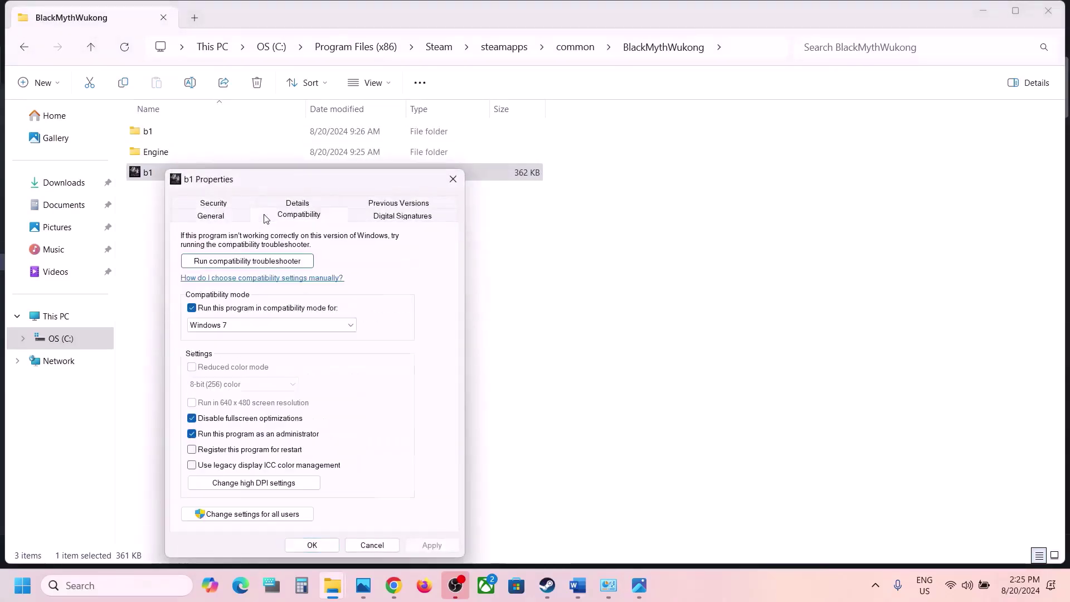
{"action": "left_click", "coordinate": [192, 308]}
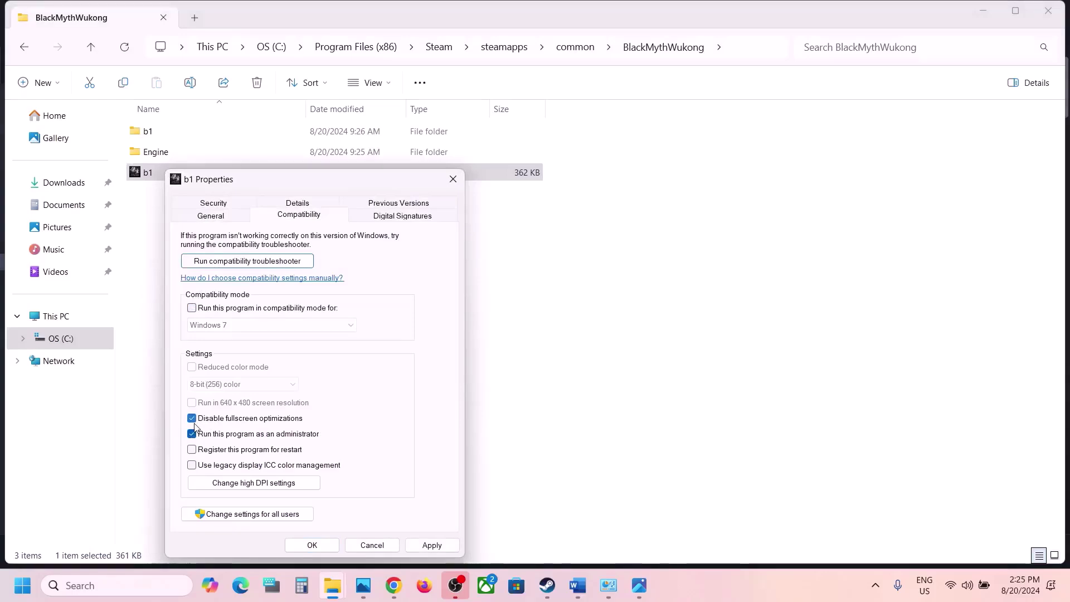
{"action": "left_click", "coordinate": [192, 418]}
{"action": "left_click", "coordinate": [192, 434]}
{"action": "left_click", "coordinate": [431, 545]}
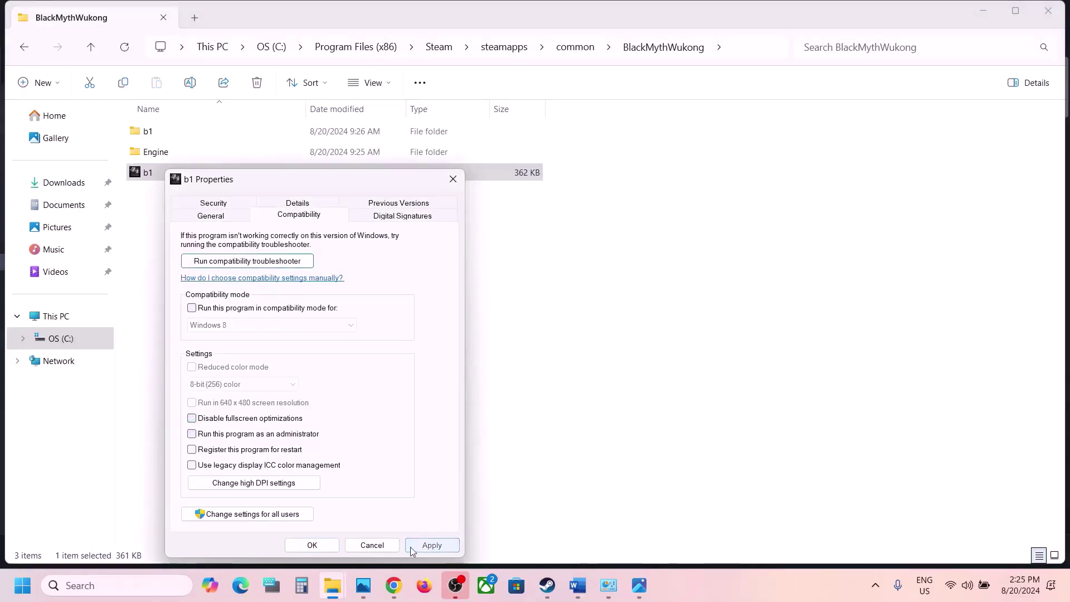
{"action": "left_click", "coordinate": [311, 545]}
- Switch to the Word guide and read Step 8 about turning off Frame Generation and lowering graphics settings
{"action": "left_click", "coordinate": [578, 585]}
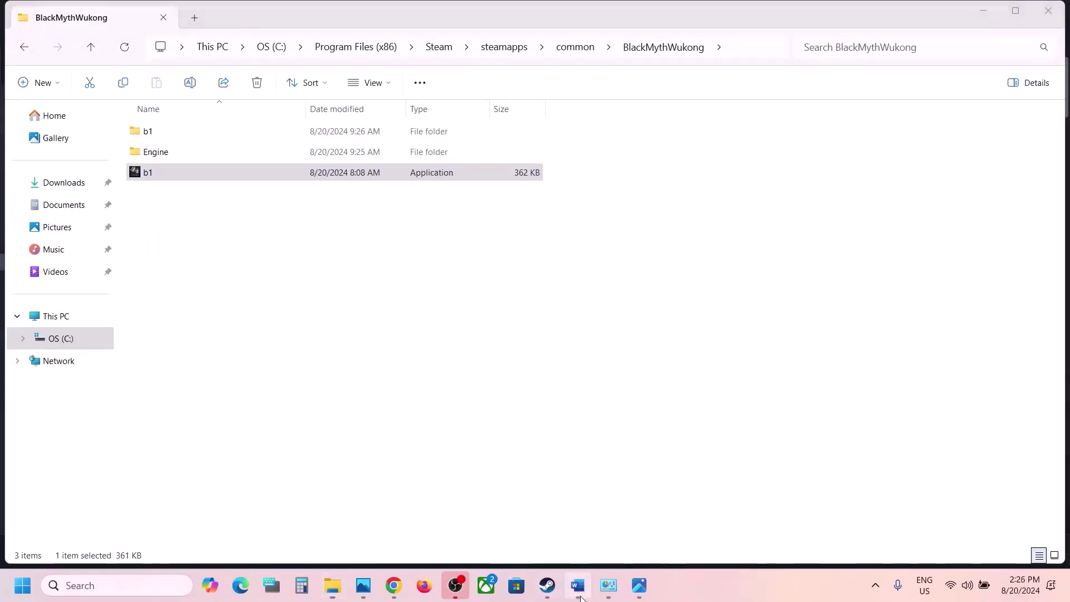
{"action": "scroll", "coordinate": [411, 381], "scroll_direction": "down", "scroll_amount": 3}
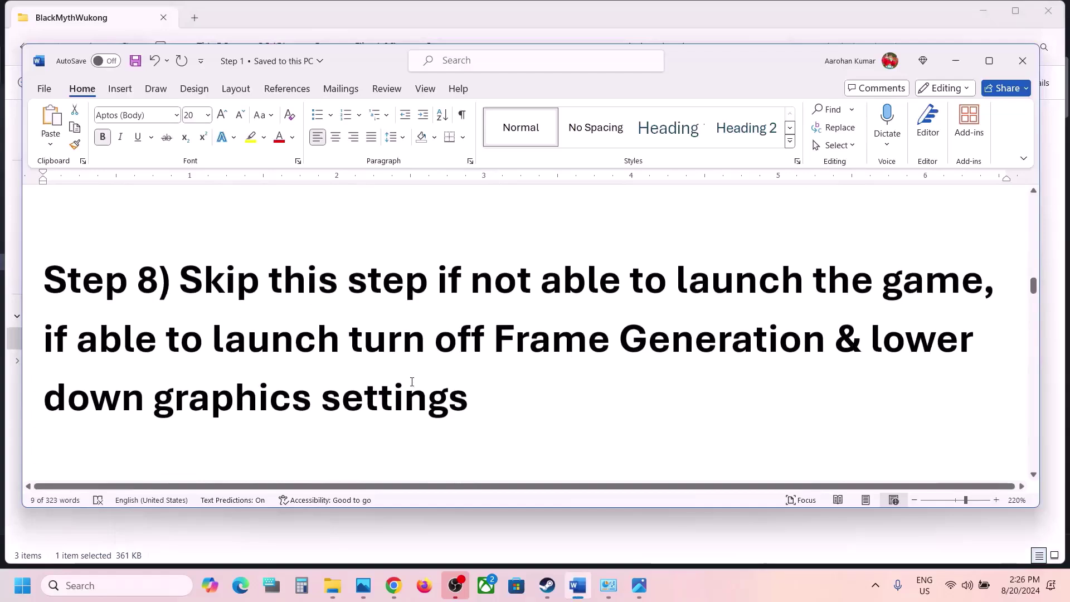
{"action": "left_click_drag", "start_coordinate": [297, 279], "coordinate": [868, 280]}
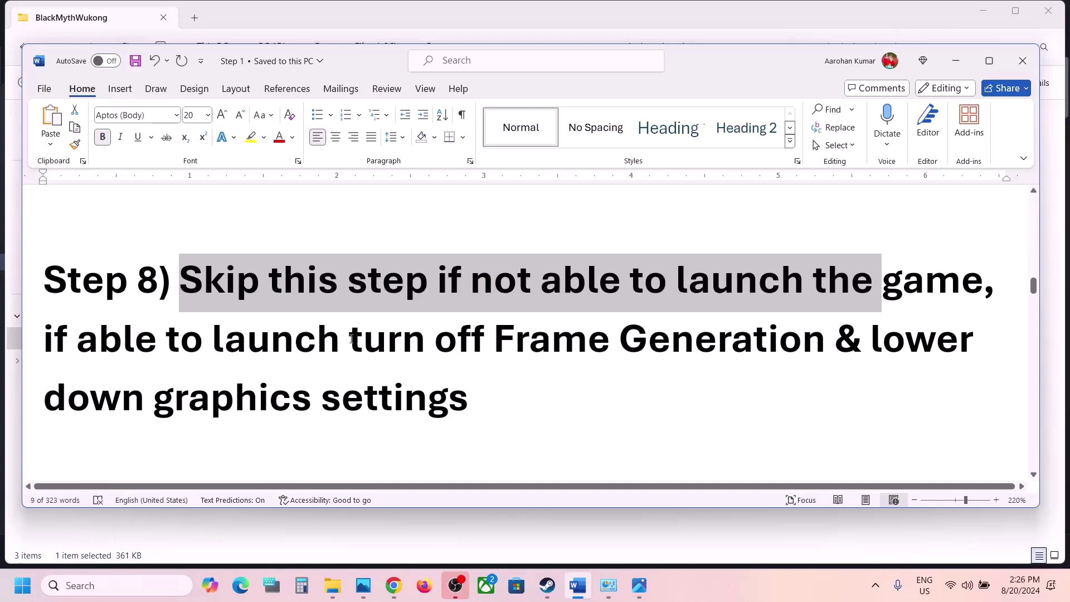
{"action": "left_click_drag", "start_coordinate": [273, 354], "coordinate": [708, 357]}
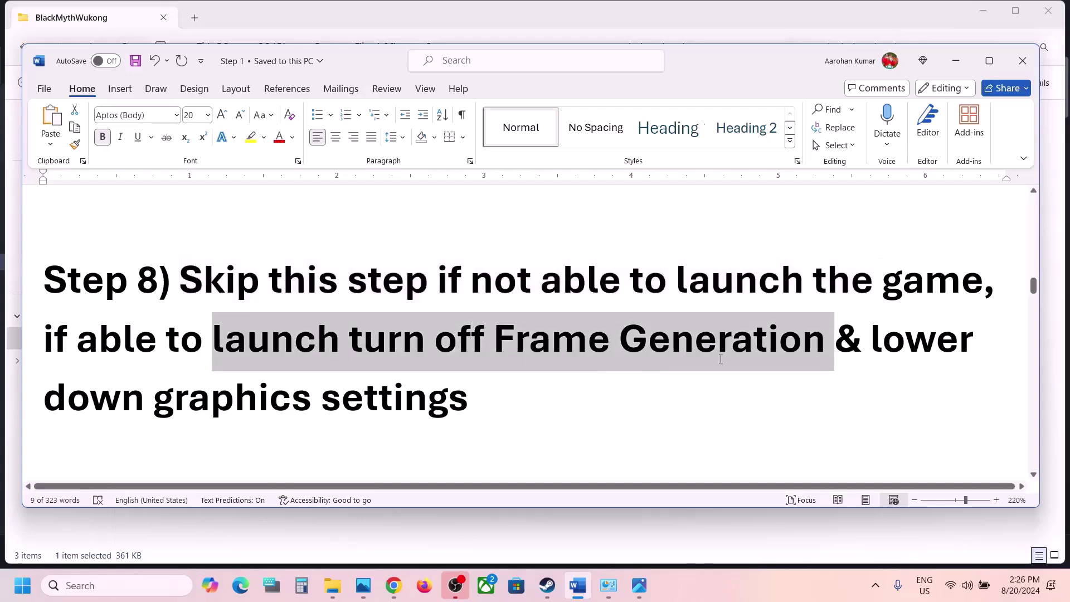
{"action": "left_click_drag", "start_coordinate": [872, 361], "coordinate": [920, 383]}
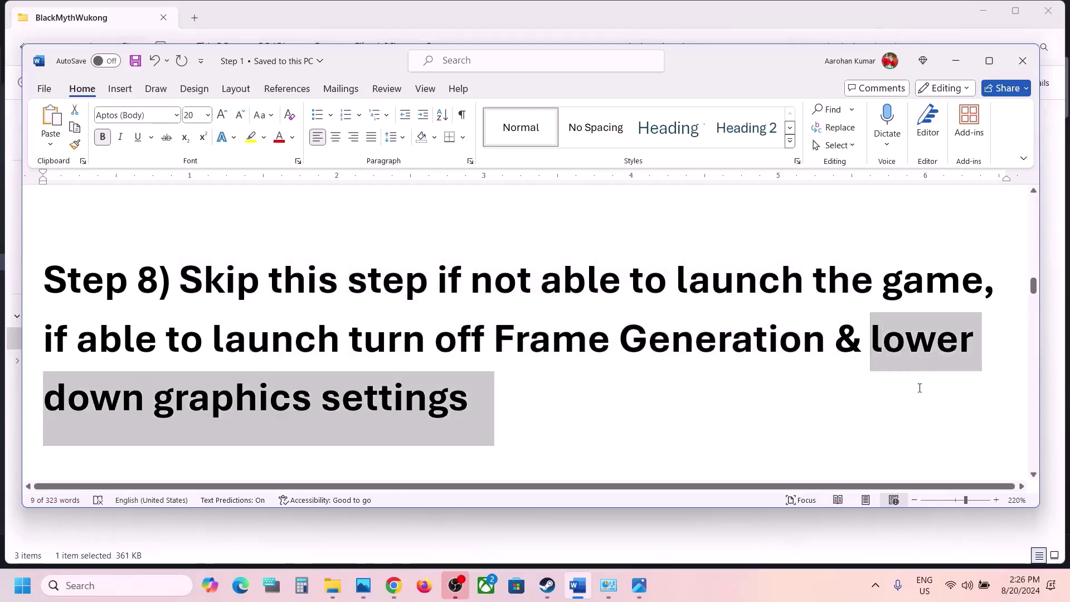
{"action": "left_click", "coordinate": [504, 401]}
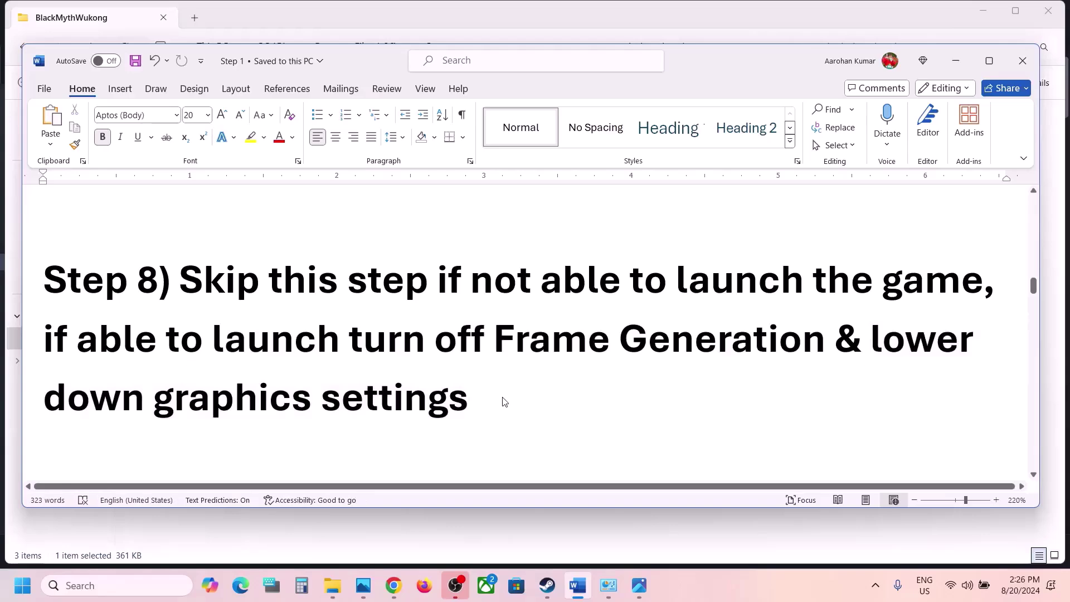
- Switch to the running Black Myth: Wukong game and turn Frame Generation off in its graphics settings
{"action": "left_click", "coordinate": [552, 580]}
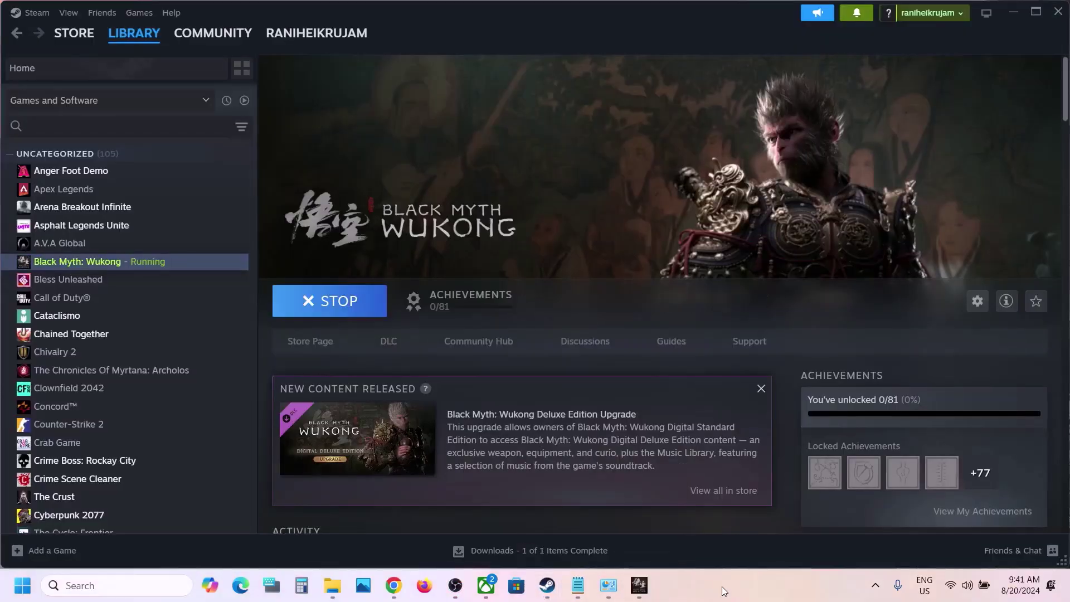
{"action": "left_click", "coordinate": [639, 585]}
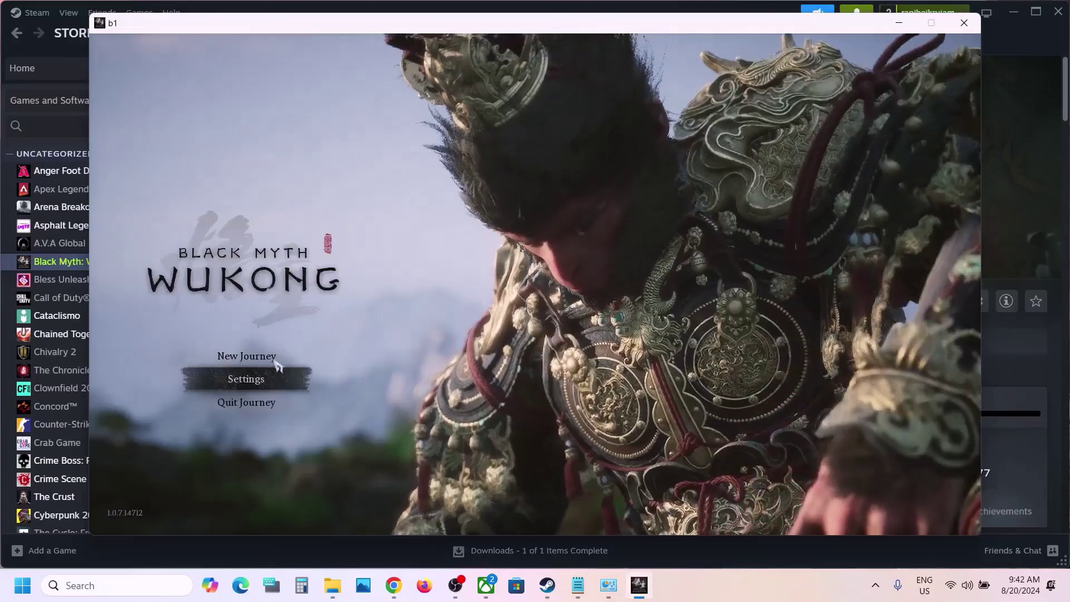
{"action": "left_click", "coordinate": [261, 380]}
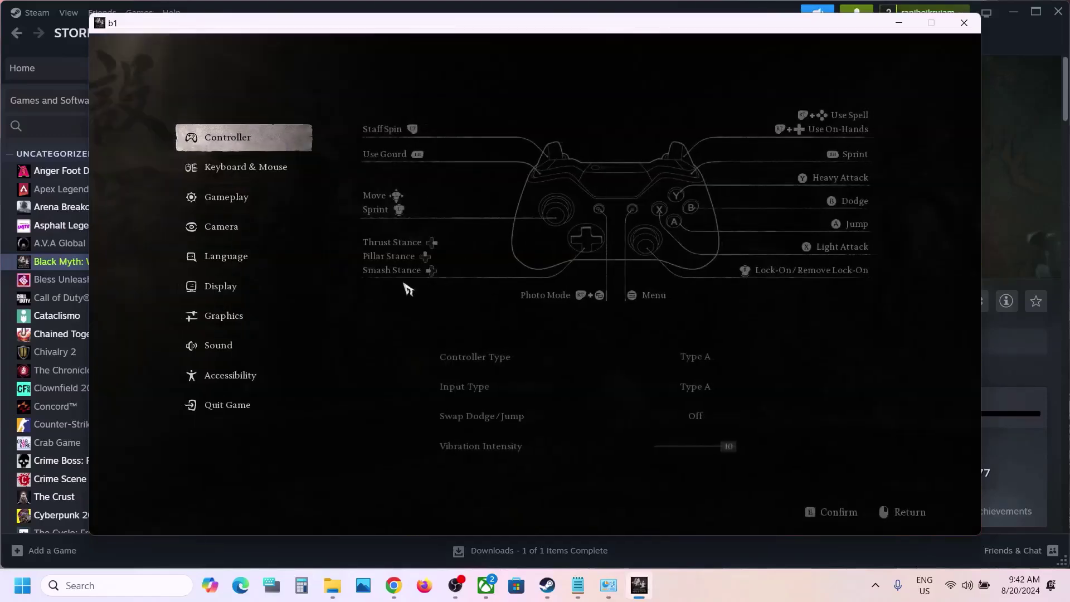
{"action": "left_click", "coordinate": [280, 315]}
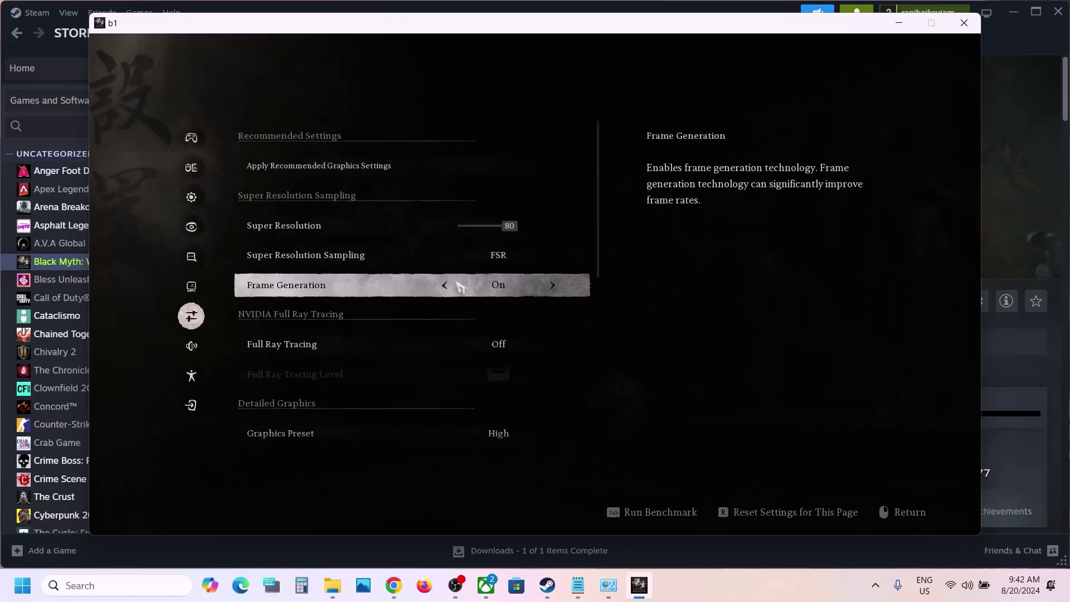
{"action": "left_click", "coordinate": [446, 285]}
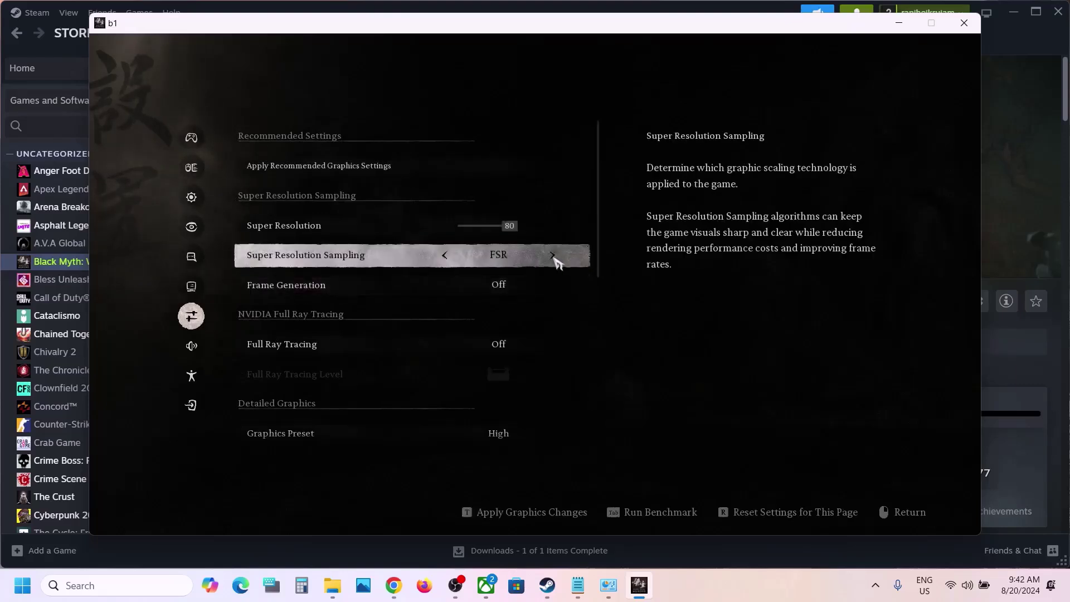
- Try DLSS as the Super Resolution Sampling method and switch it back to FSR
{"action": "left_click", "coordinate": [552, 255]}
{"action": "left_click", "coordinate": [552, 255]}
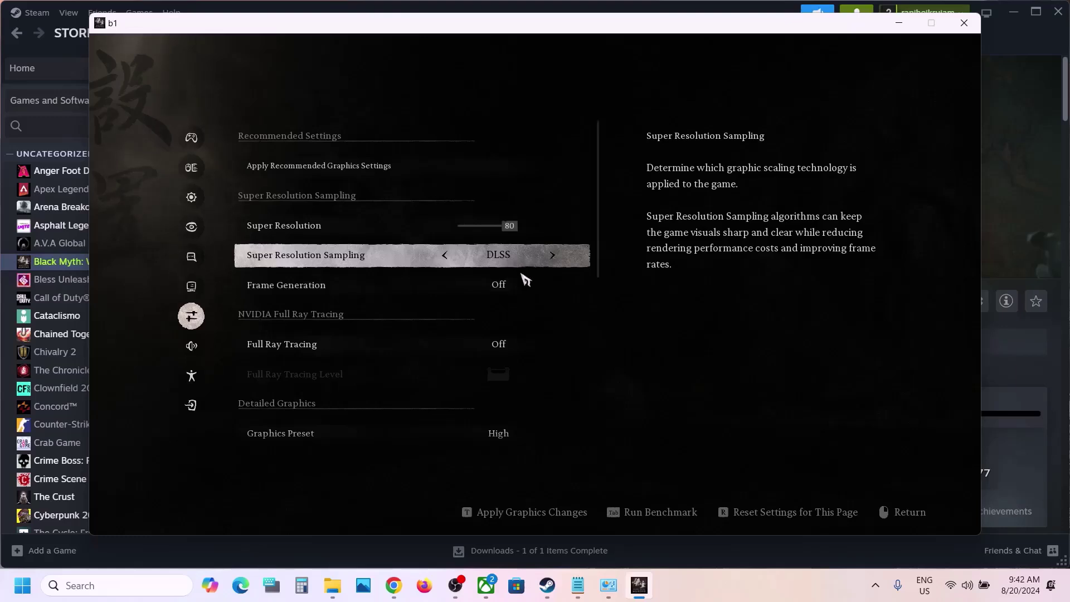
{"action": "left_click", "coordinate": [445, 259]}
{"action": "left_click", "coordinate": [446, 262]}
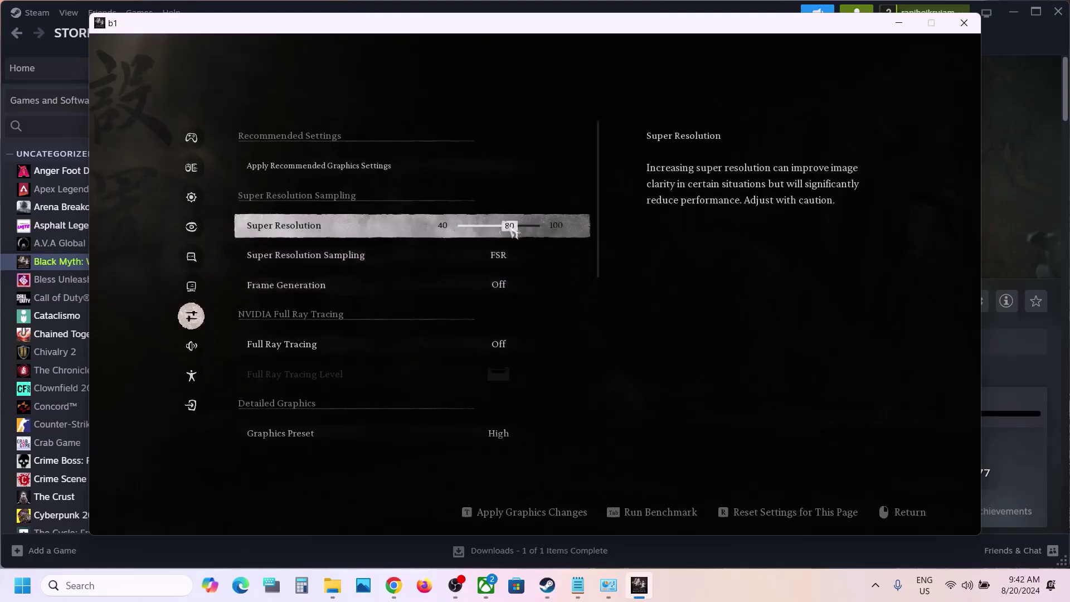
- Lower Super Resolution to 50, and try Full Ray Tracing on before setting it back to Off
{"action": "left_click_drag", "start_coordinate": [511, 229], "coordinate": [487, 230]}
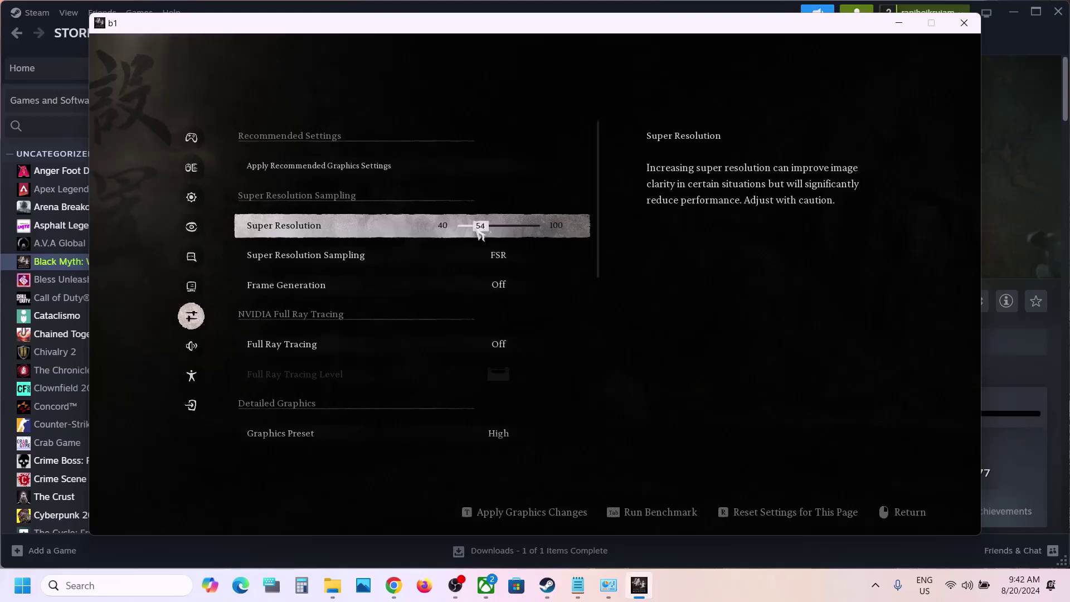
{"action": "left_click_drag", "start_coordinate": [477, 232], "coordinate": [474, 232]}
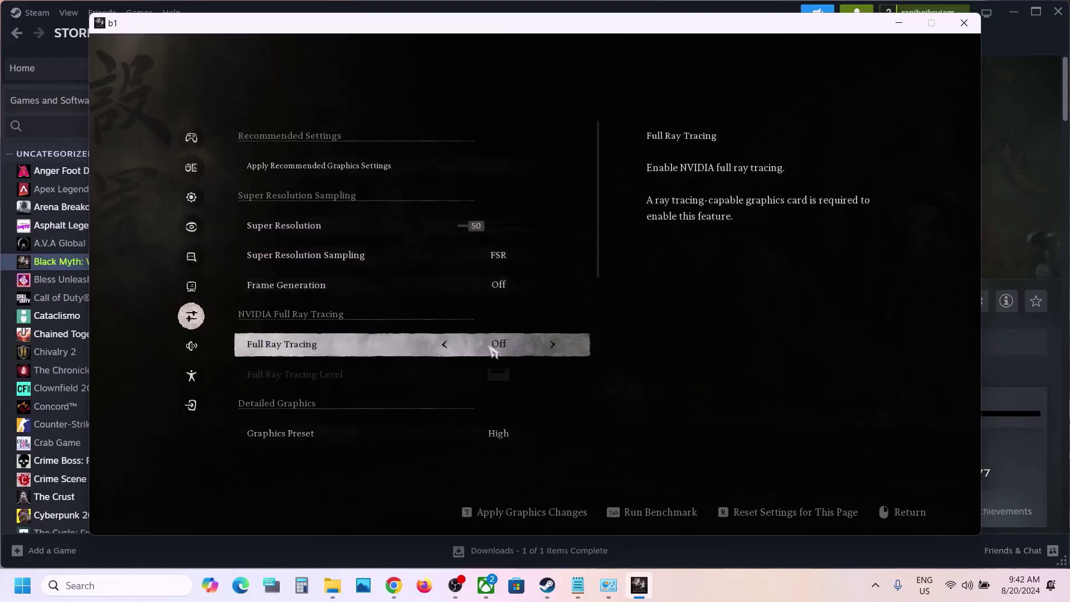
{"action": "left_click", "coordinate": [553, 345]}
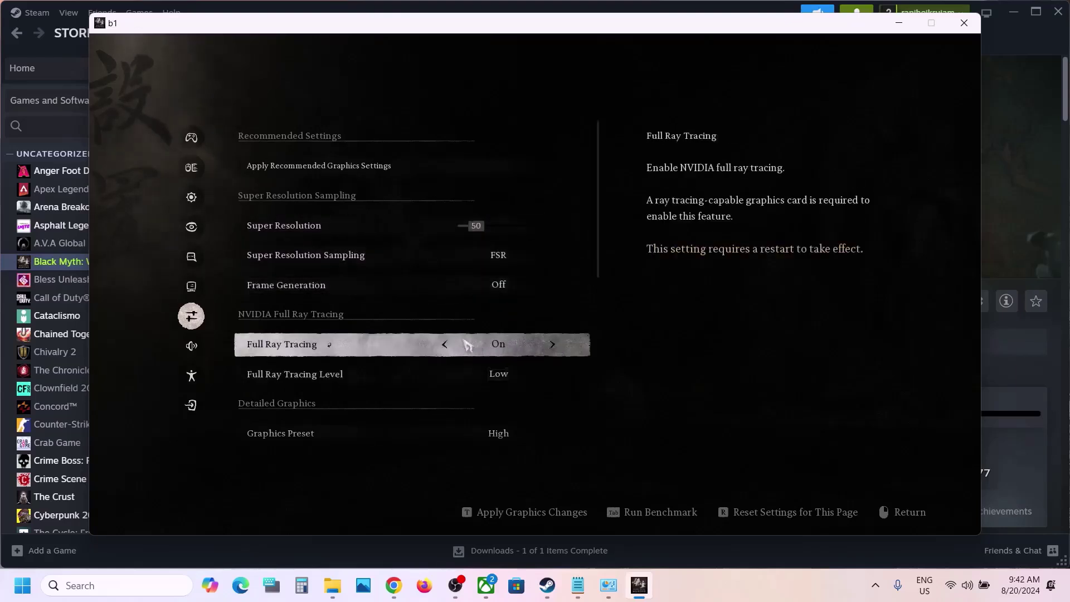
{"action": "left_click", "coordinate": [445, 346]}
- Set the Graphics Preset to Medium after trying higher presets, and apply the graphics changes
{"action": "scroll", "coordinate": [481, 413], "scroll_direction": "down", "scroll_amount": 5}
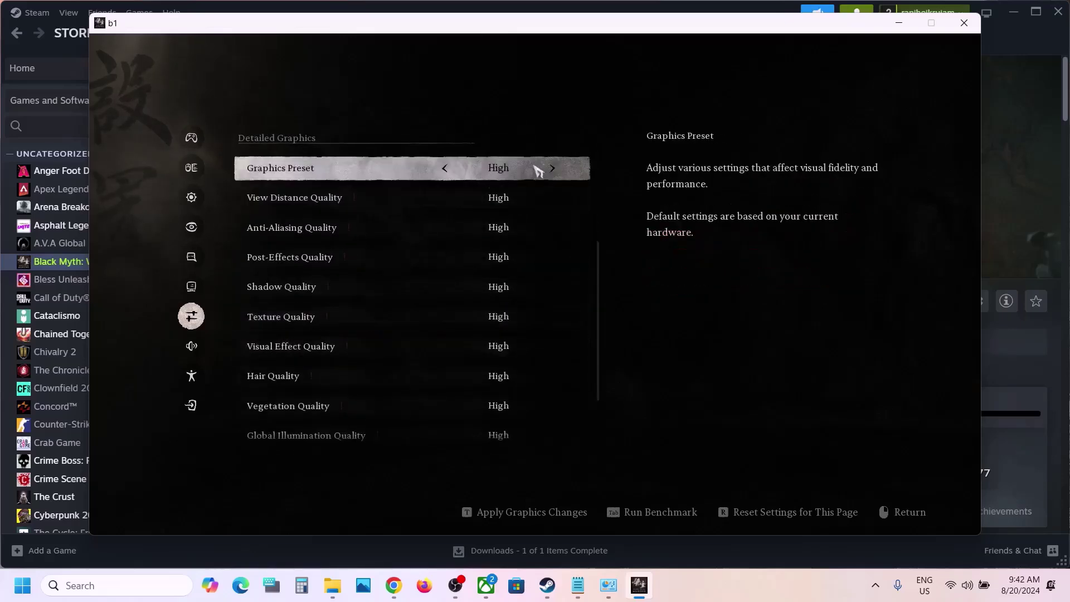
{"action": "left_click", "coordinate": [552, 168]}
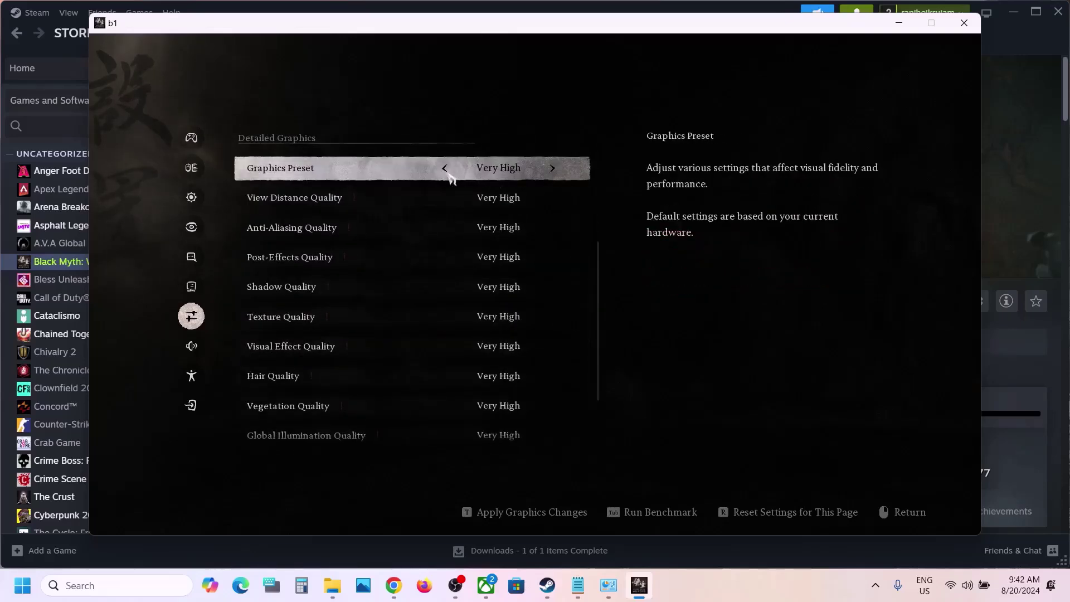
{"action": "left_click", "coordinate": [552, 168]}
{"action": "left_click", "coordinate": [445, 168]}
{"action": "left_click", "coordinate": [445, 169]}
{"action": "left_click", "coordinate": [445, 168]}
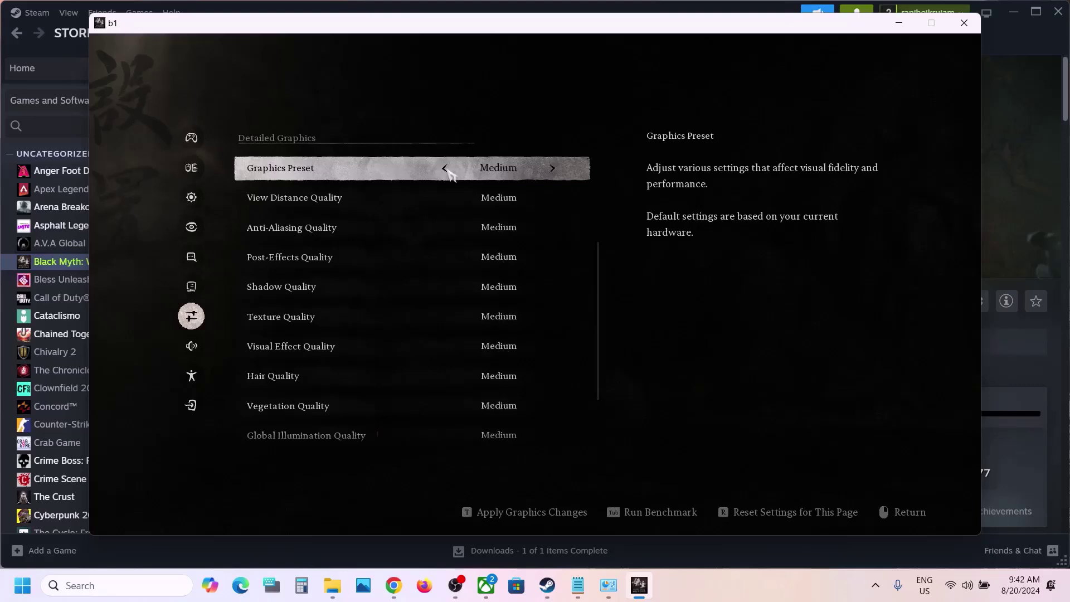
{"action": "left_click", "coordinate": [445, 168]}
{"action": "left_click", "coordinate": [561, 169]}
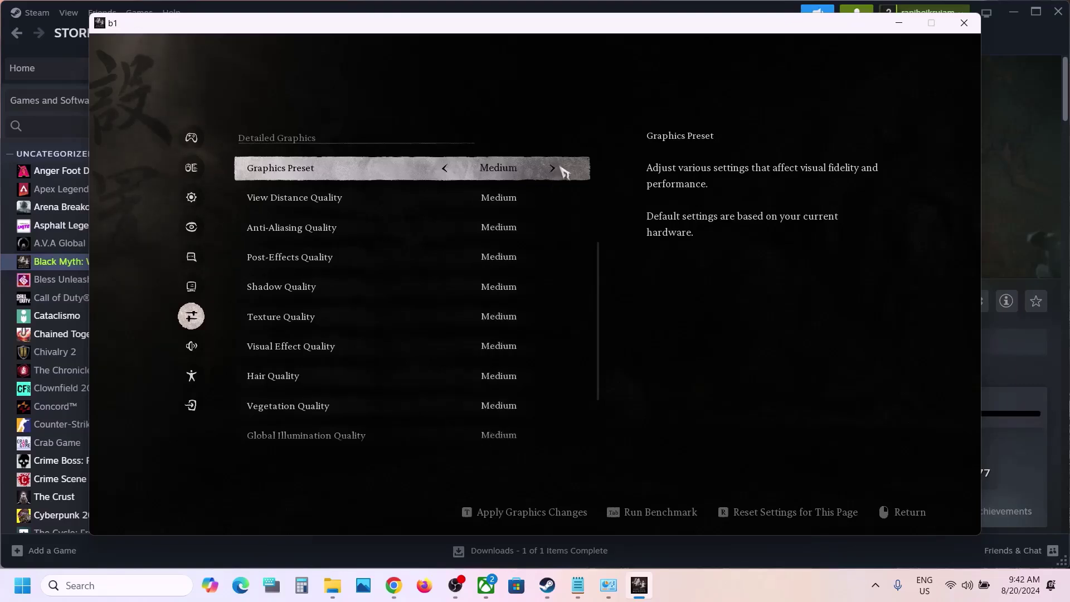
{"action": "scroll", "coordinate": [485, 225], "scroll_direction": "up", "scroll_amount": 5}
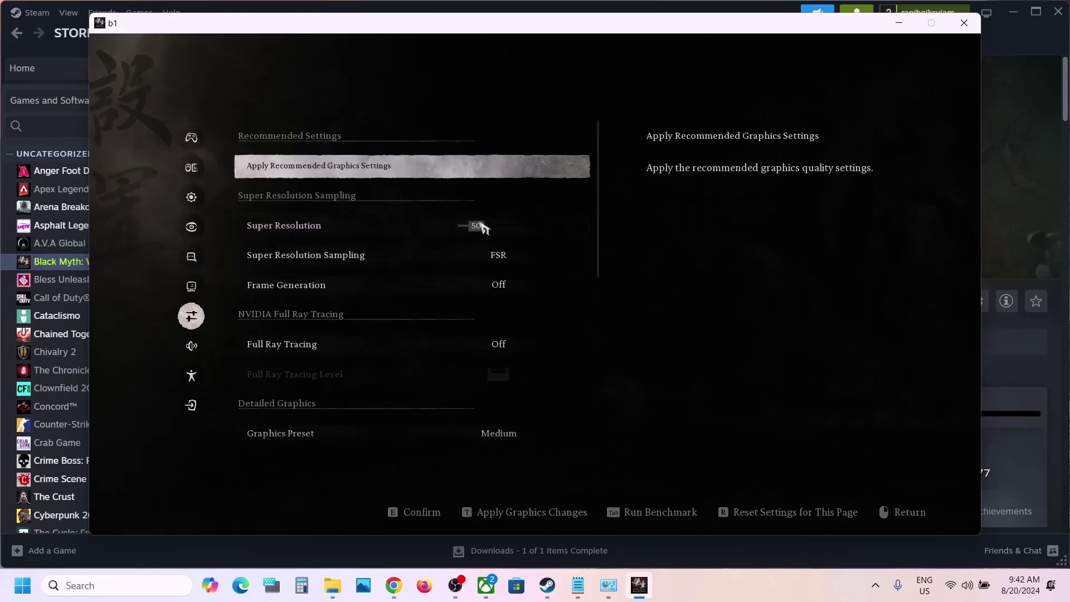
{"action": "right_click", "coordinate": [477, 268]}
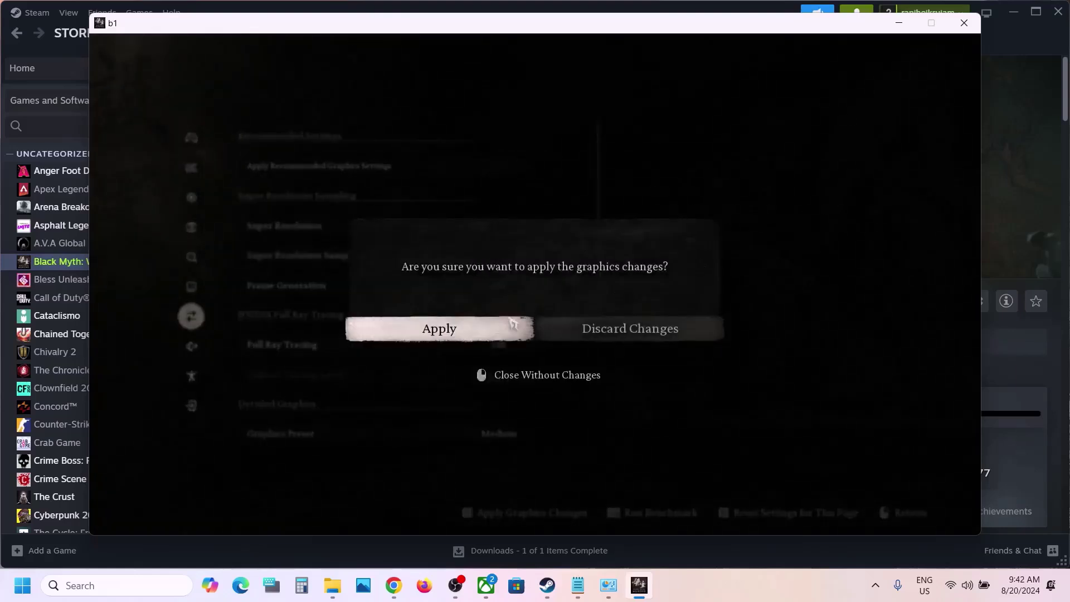
{"action": "left_click", "coordinate": [468, 333]}
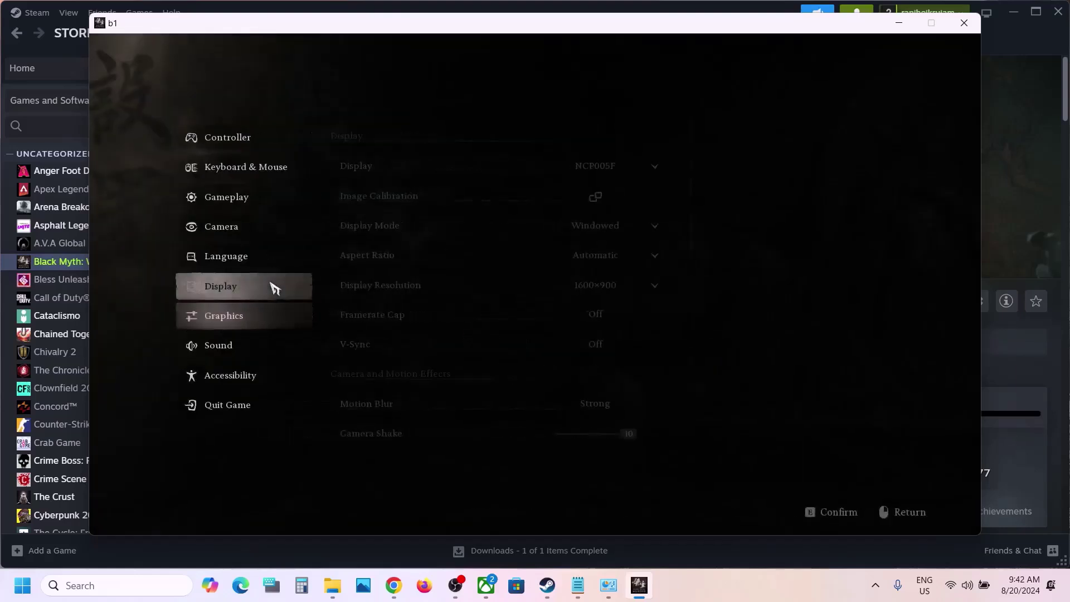
- In the game's display settings, choose Windowed mode, a Framerate Cap of 60 and Weak Motion Blur, and return to the title screen
{"action": "left_click", "coordinate": [242, 289]}
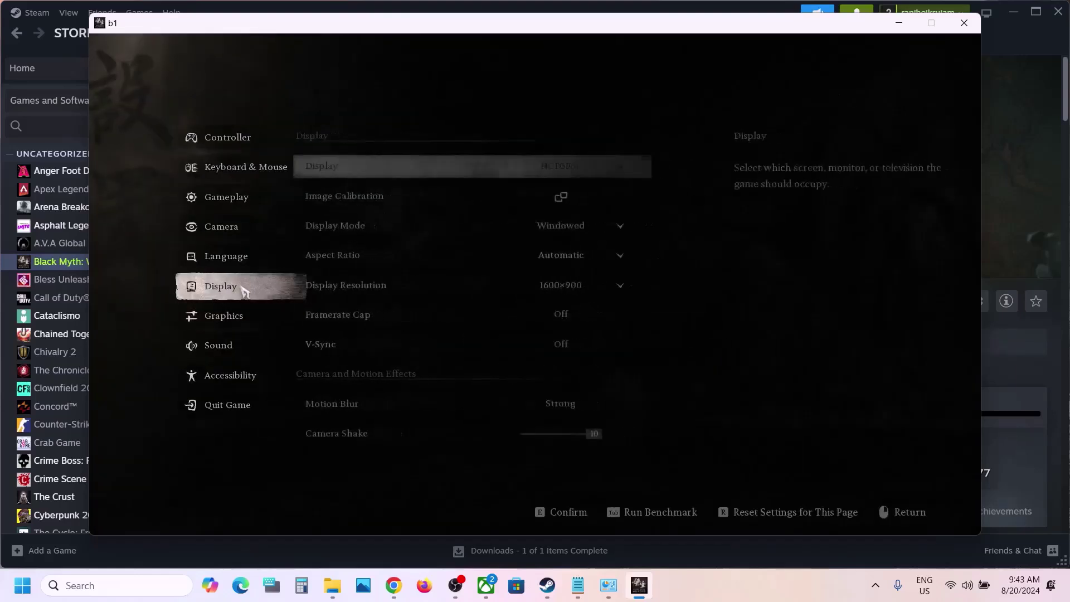
{"action": "left_click", "coordinate": [568, 227]}
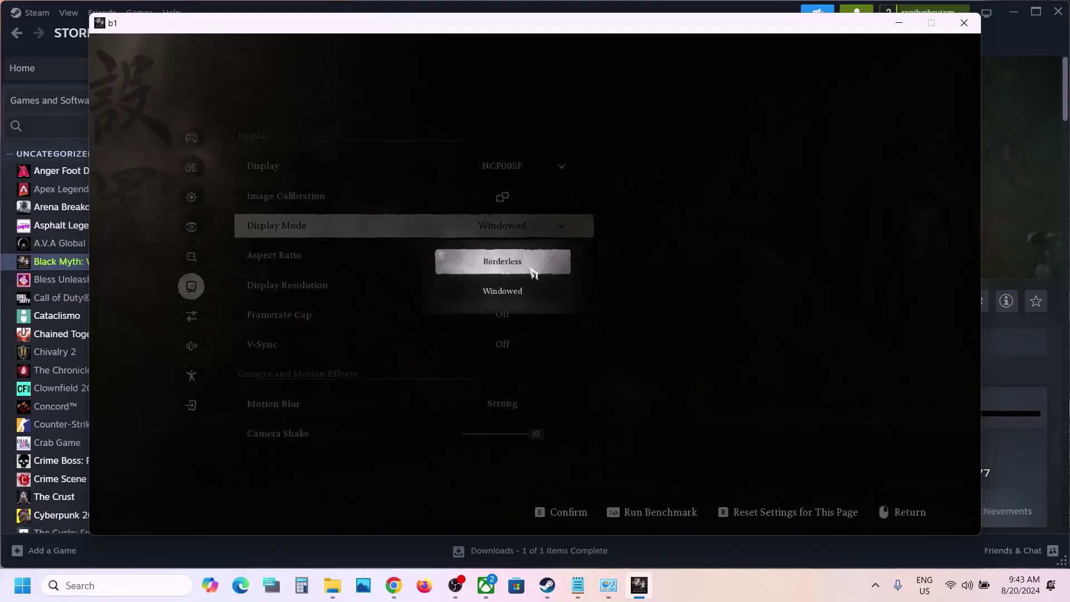
{"action": "left_click", "coordinate": [527, 292]}
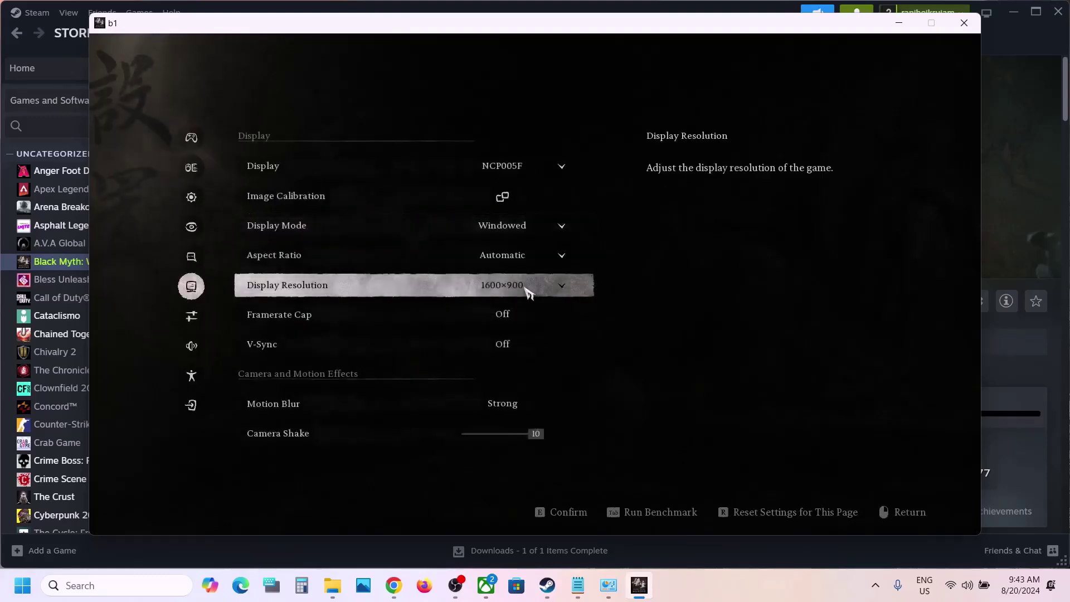
{"action": "left_click", "coordinate": [566, 288]}
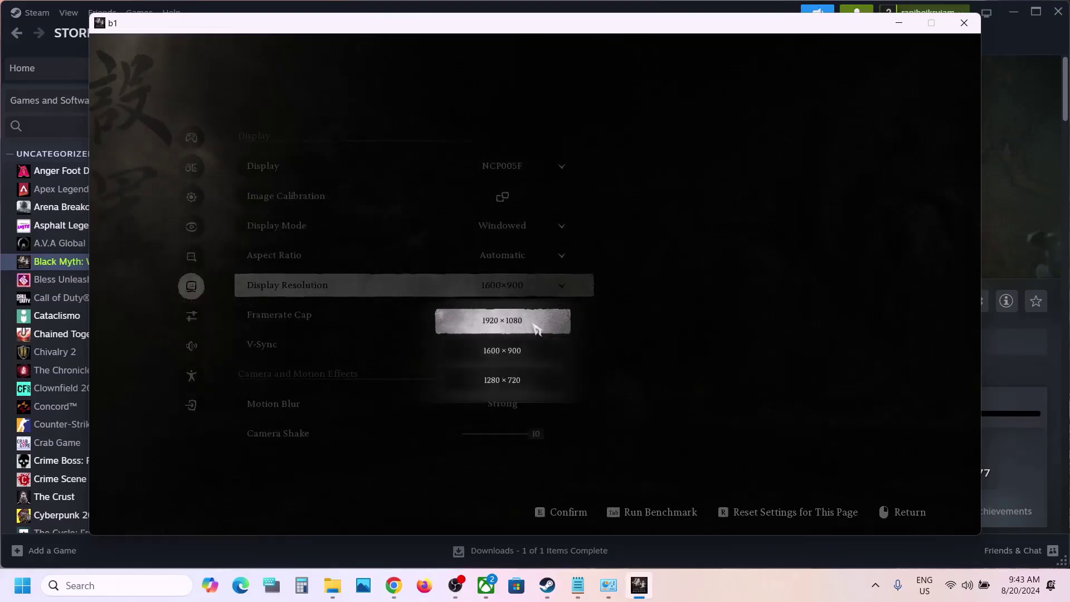
{"action": "left_click", "coordinate": [595, 316]}
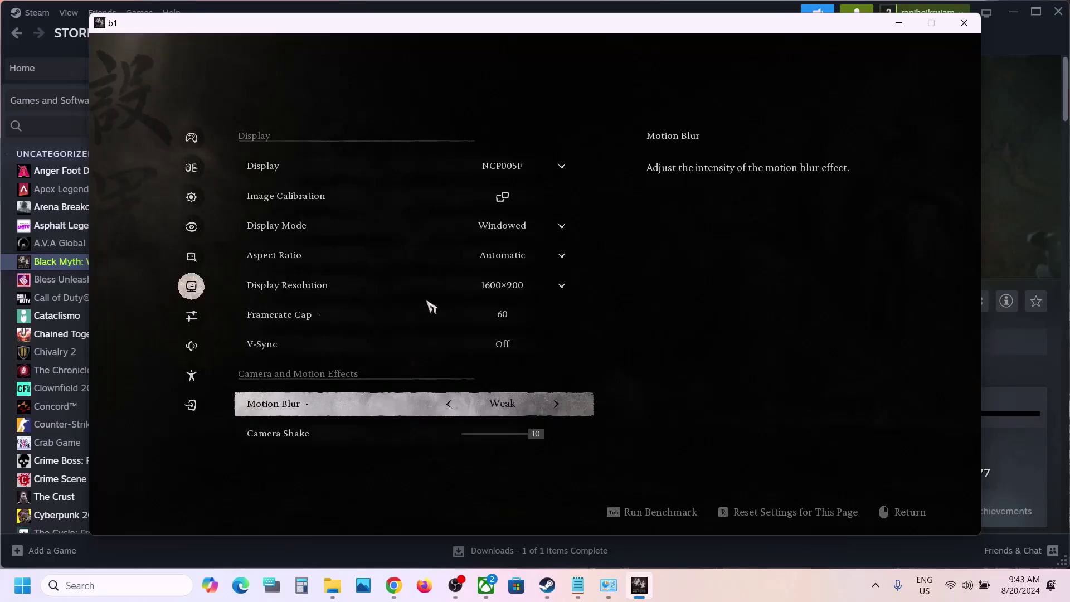
{"action": "right_click", "coordinate": [417, 256]}
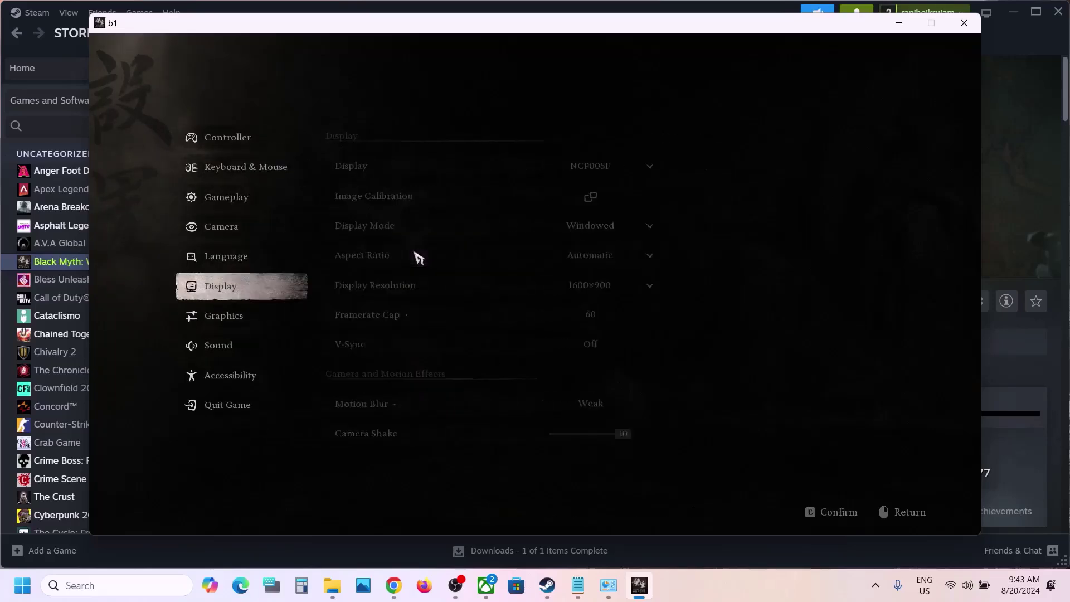
{"action": "right_click", "coordinate": [407, 293]}
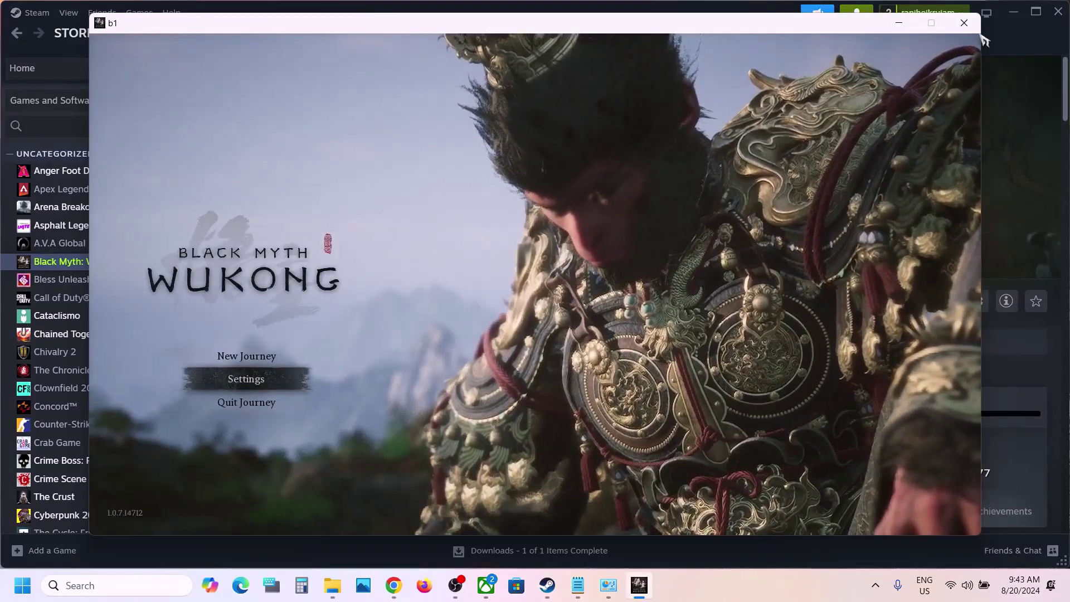
- Minimize the game and read Step 9 of the Word guide about allowing the game exe through antivirus, controlled folder access and firewall
{"action": "left_click", "coordinate": [898, 25]}
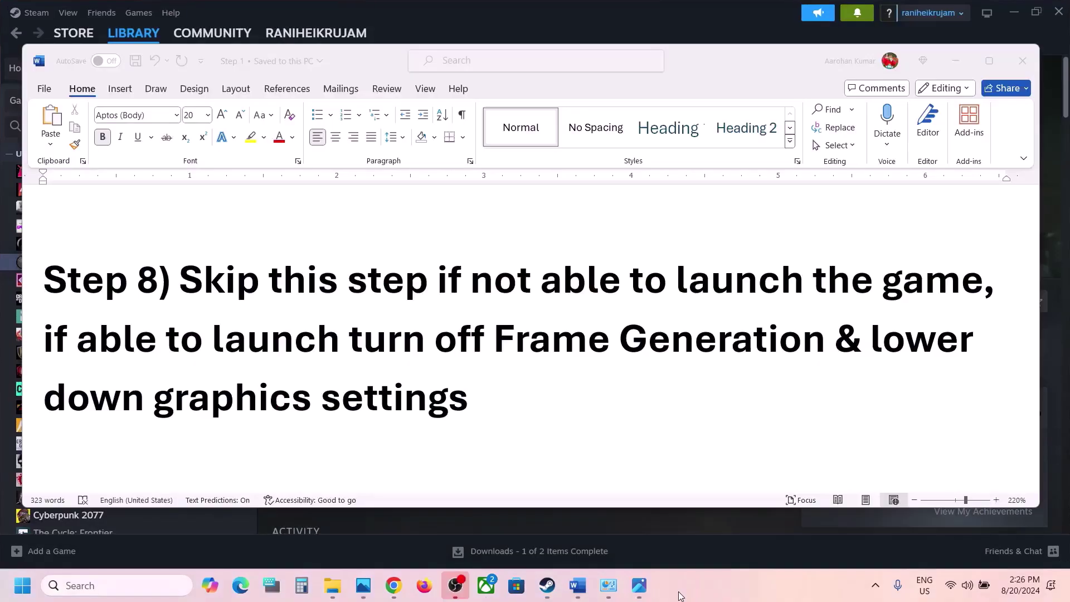
{"action": "scroll", "coordinate": [464, 408], "scroll_direction": "down", "scroll_amount": 6}
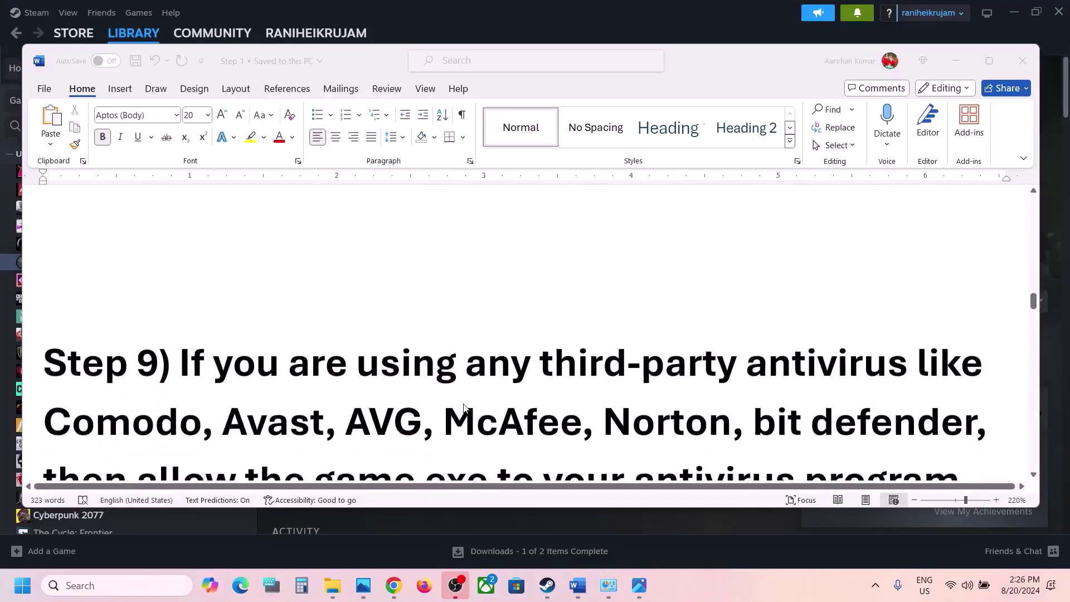
{"action": "left_click", "coordinate": [186, 226]}
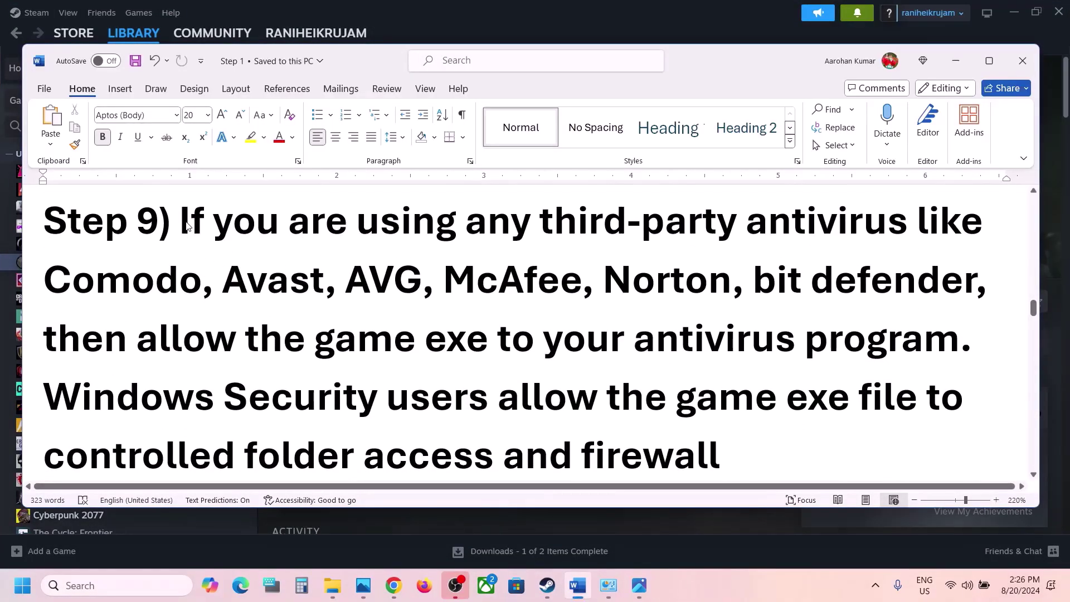
{"action": "left_click_drag", "start_coordinate": [185, 227], "coordinate": [808, 287]}
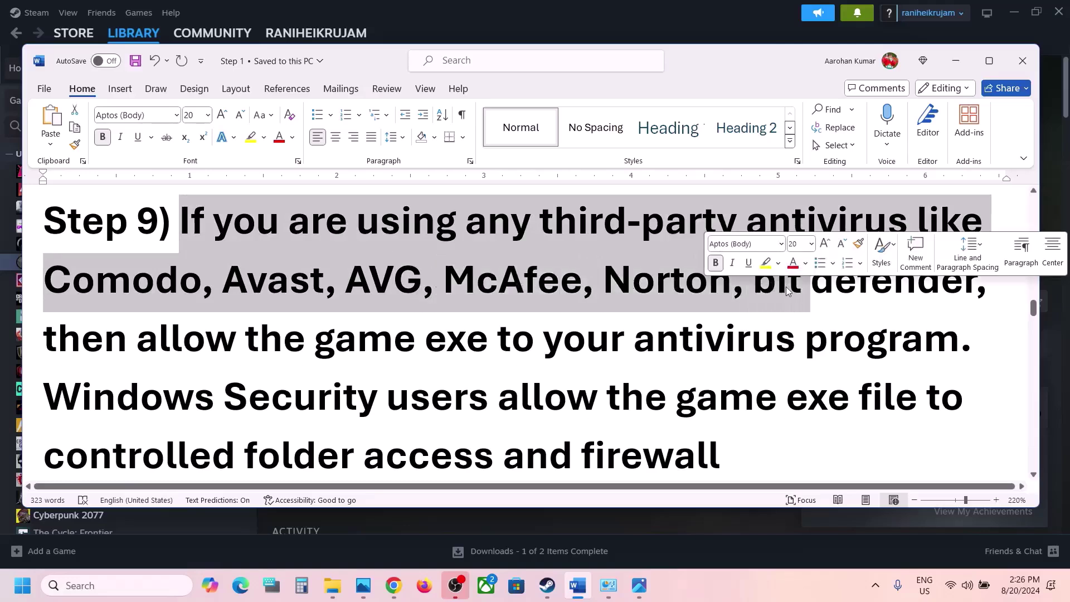
{"action": "left_click_drag", "start_coordinate": [137, 343], "coordinate": [891, 340]}
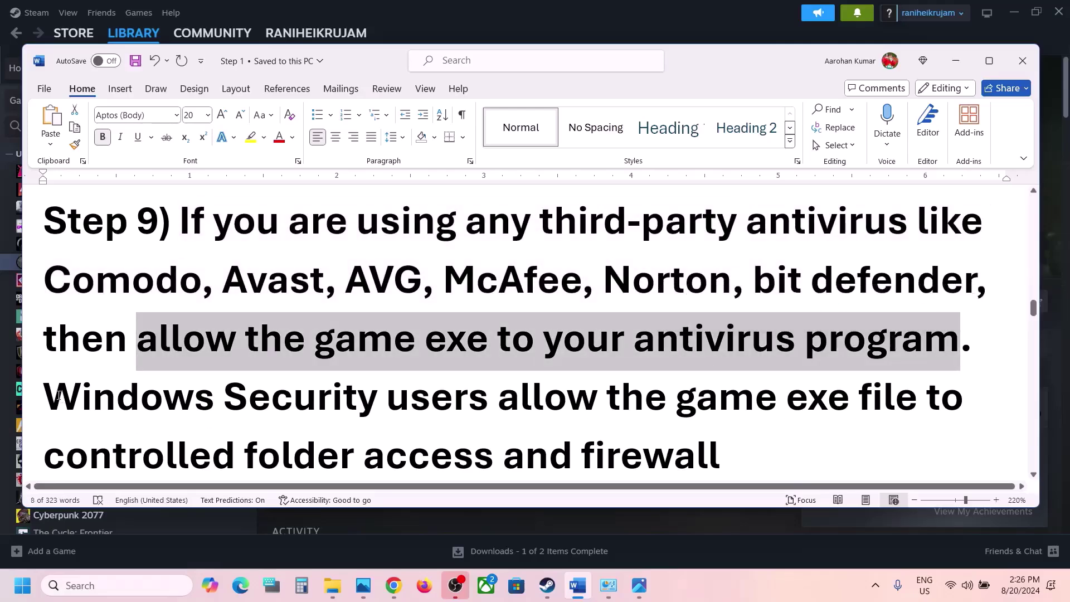
{"action": "left_click_drag", "start_coordinate": [58, 395], "coordinate": [535, 391]}
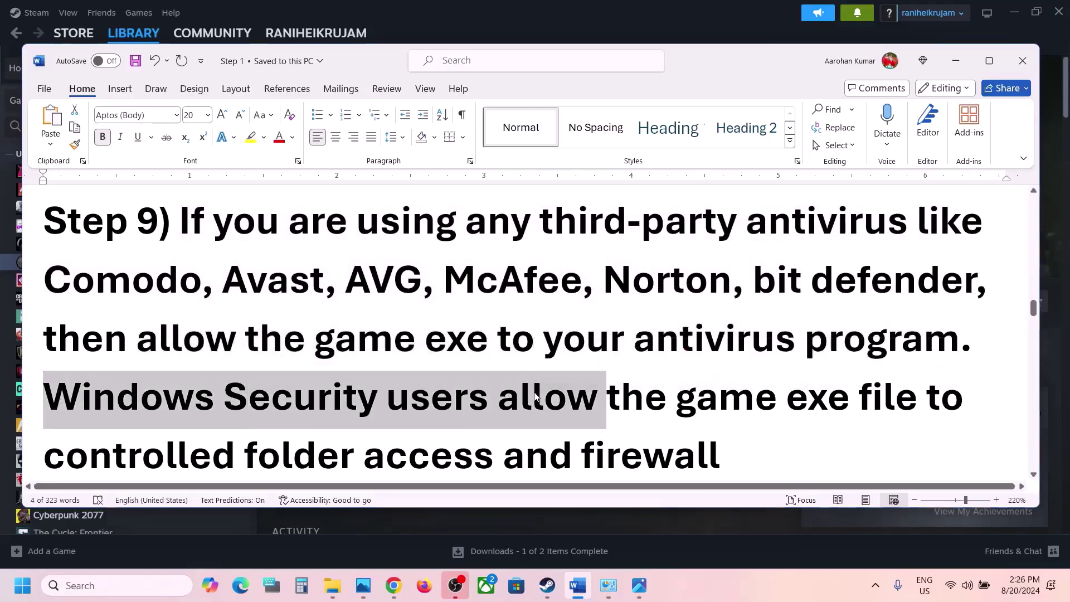
- Switch to Windows Security through the privacy and security settings and open the apps allowed through Controlled folder access under Ransomware protection
{"action": "key", "text": "super+i"}
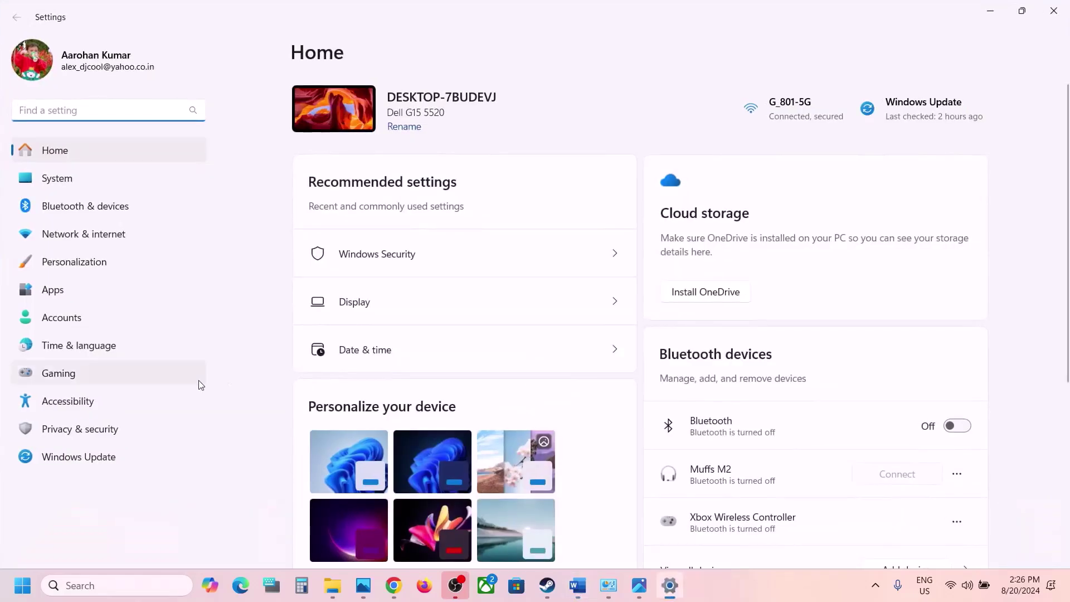
{"action": "left_click", "coordinate": [82, 431]}
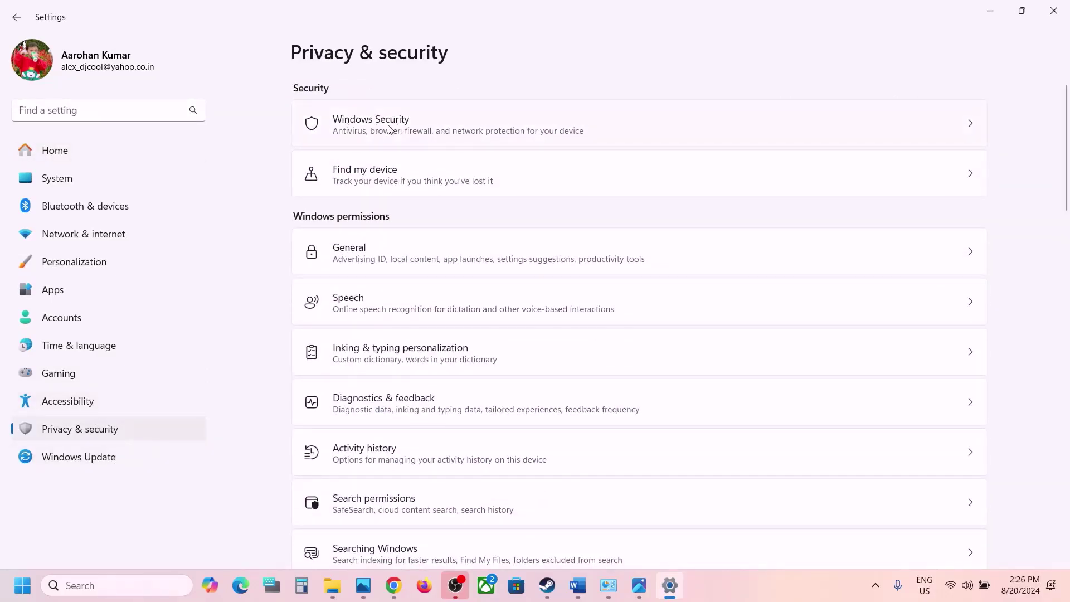
{"action": "left_click", "coordinate": [405, 130]}
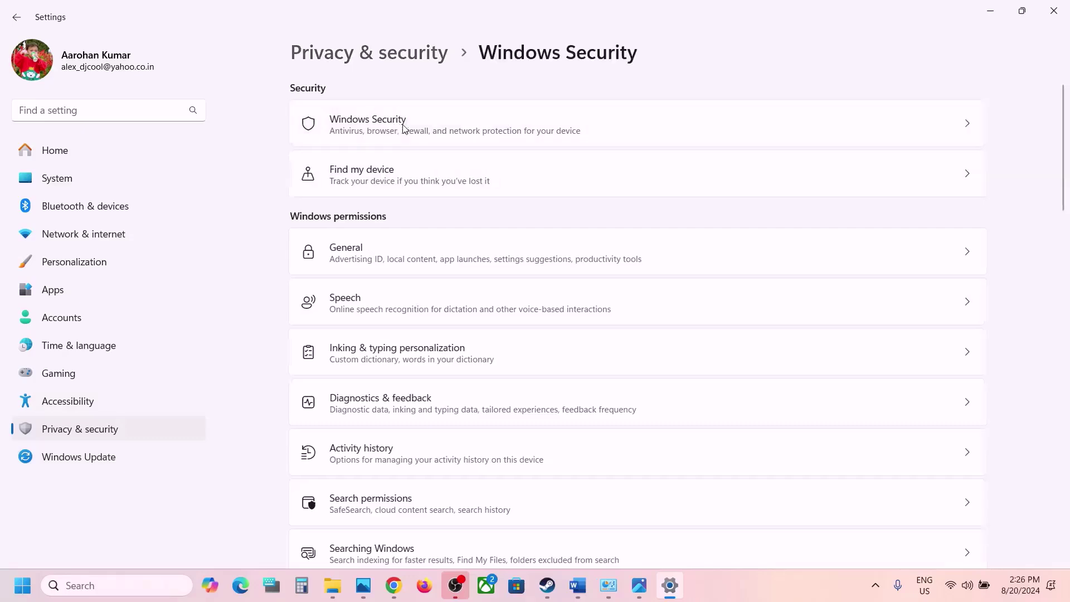
{"action": "left_click", "coordinate": [380, 208]}
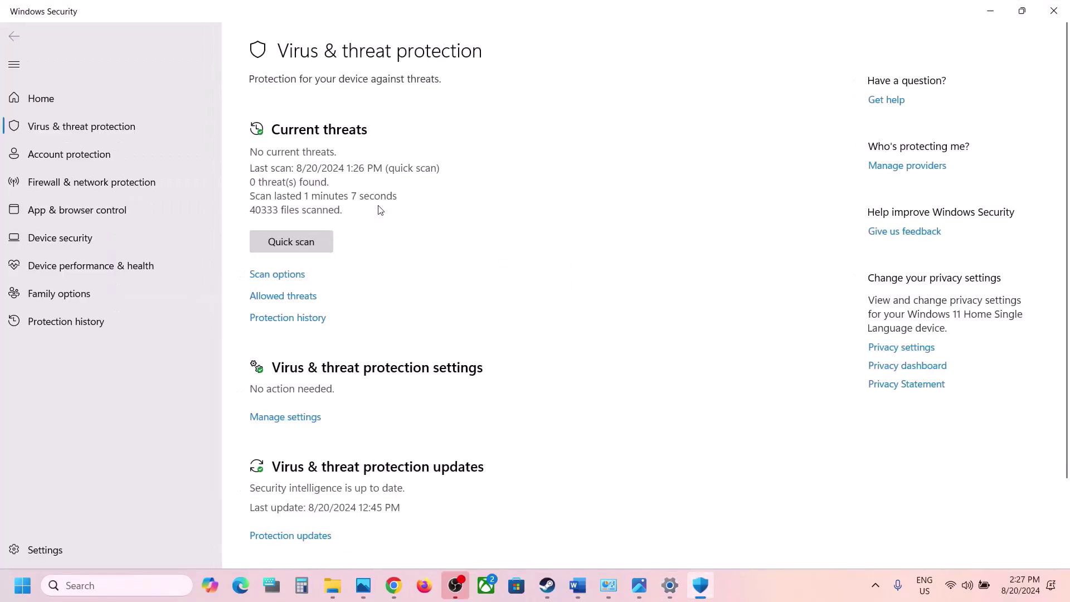
{"action": "scroll", "coordinate": [378, 212], "scroll_direction": "down", "scroll_amount": 3}
{"action": "left_click", "coordinate": [327, 520]}
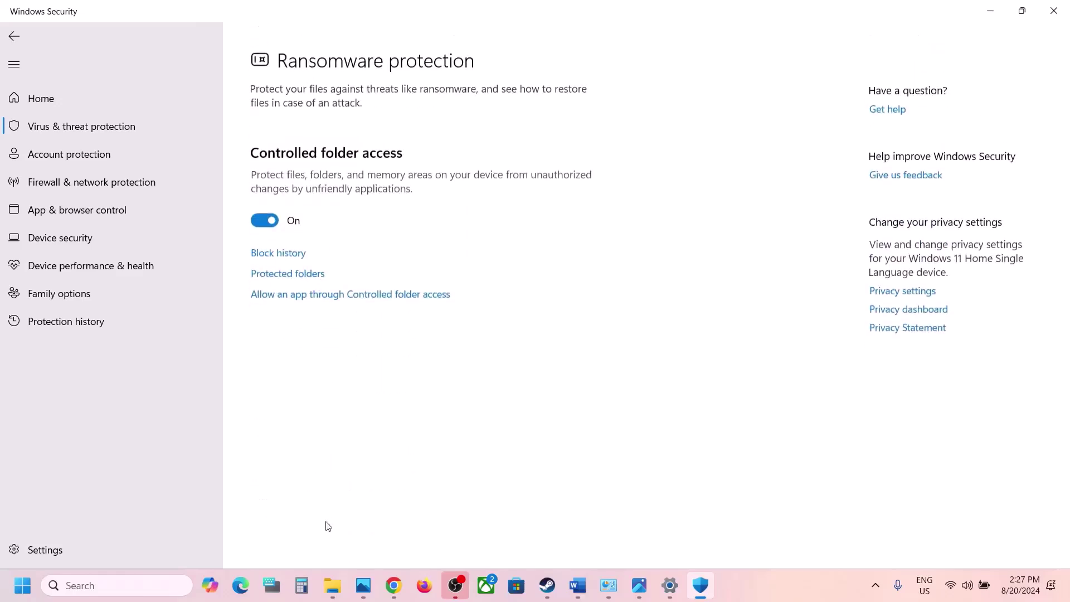
{"action": "left_click", "coordinate": [352, 285]}
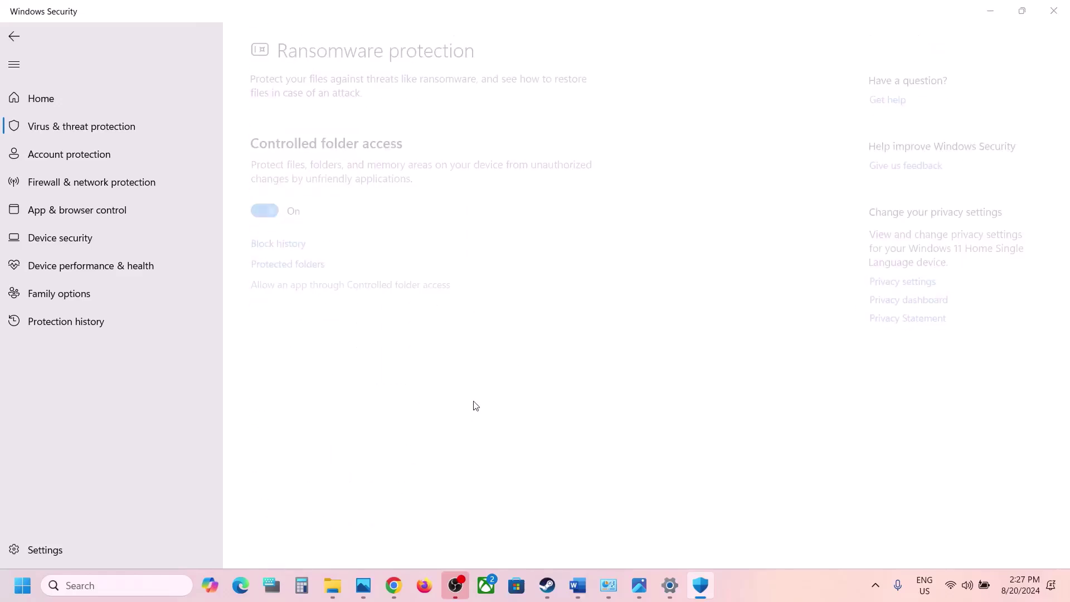
- Allow the b1 application from C:\Program Files (x86)\Steam\steamapps\common\BlackMythWukong through Controlled folder access
{"action": "left_click", "coordinate": [320, 167]}
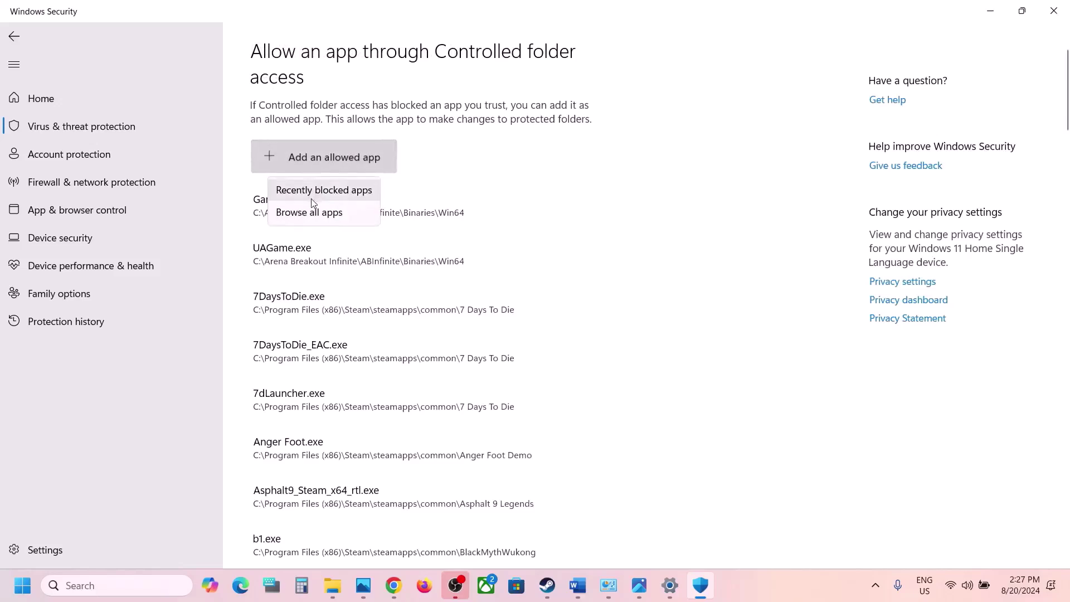
{"action": "left_click", "coordinate": [310, 205]}
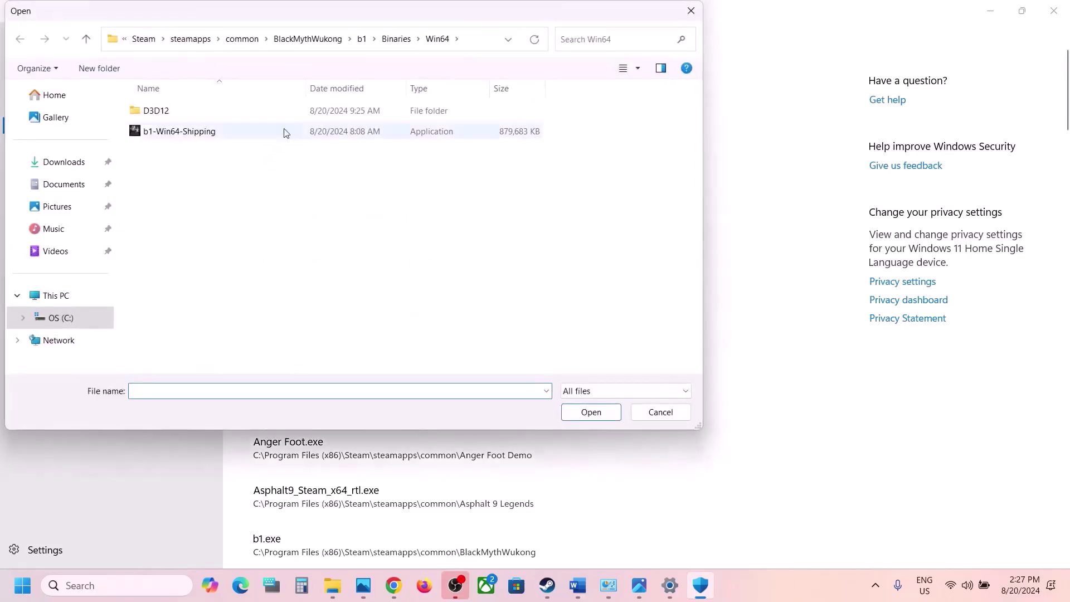
{"action": "left_click", "coordinate": [80, 298]}
{"action": "double_click", "coordinate": [231, 131]}
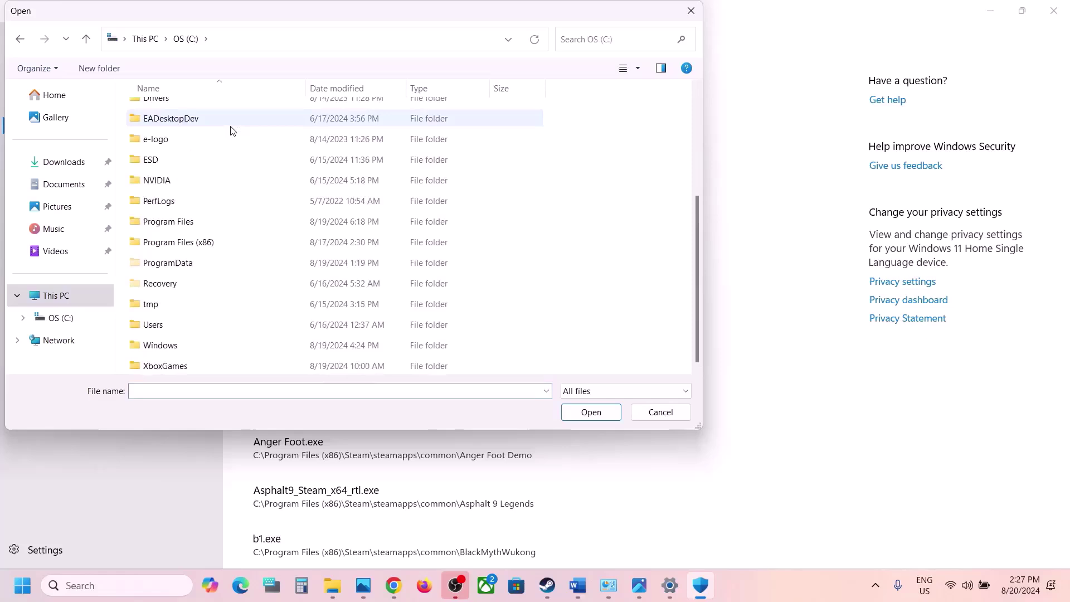
{"action": "double_click", "coordinate": [201, 245]}
{"action": "scroll", "coordinate": [200, 247], "scroll_direction": "down", "scroll_amount": 6}
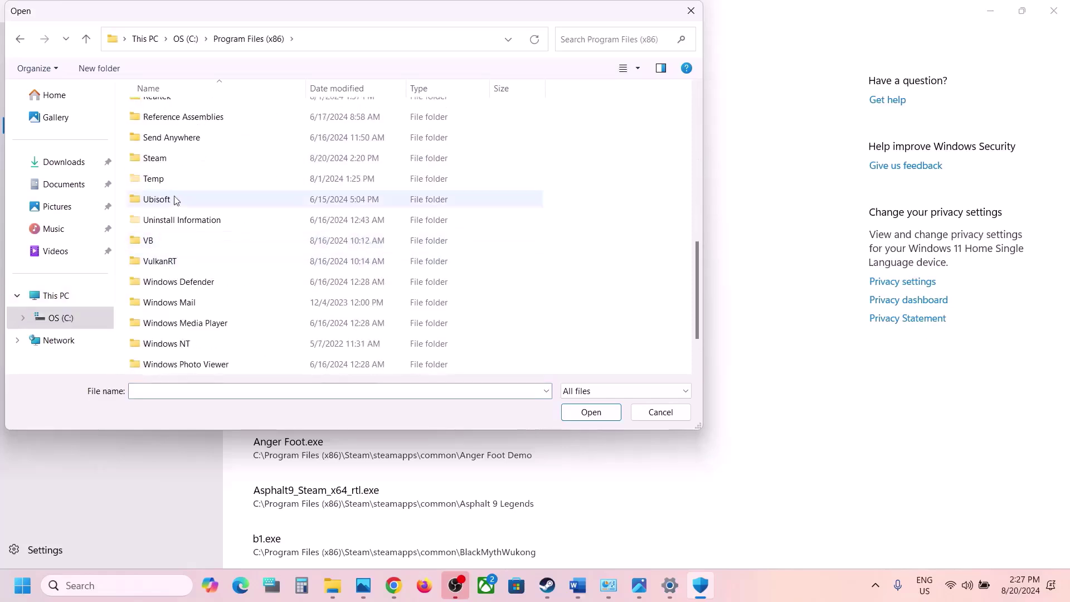
{"action": "double_click", "coordinate": [167, 157]}
{"action": "scroll", "coordinate": [166, 160], "scroll_direction": "down", "scroll_amount": 4}
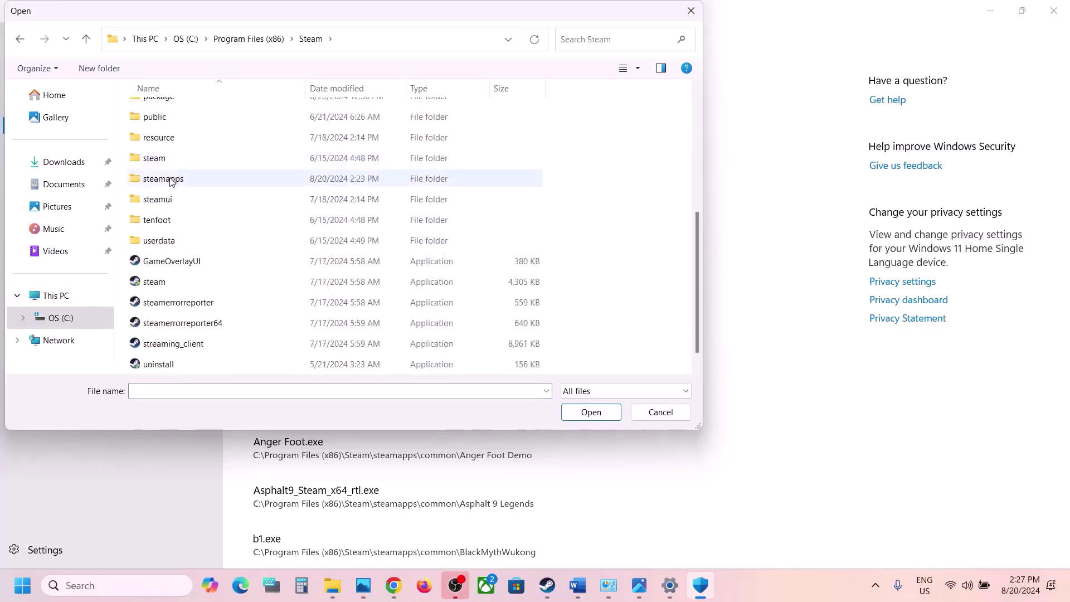
{"action": "double_click", "coordinate": [167, 177]}
{"action": "double_click", "coordinate": [174, 110]}
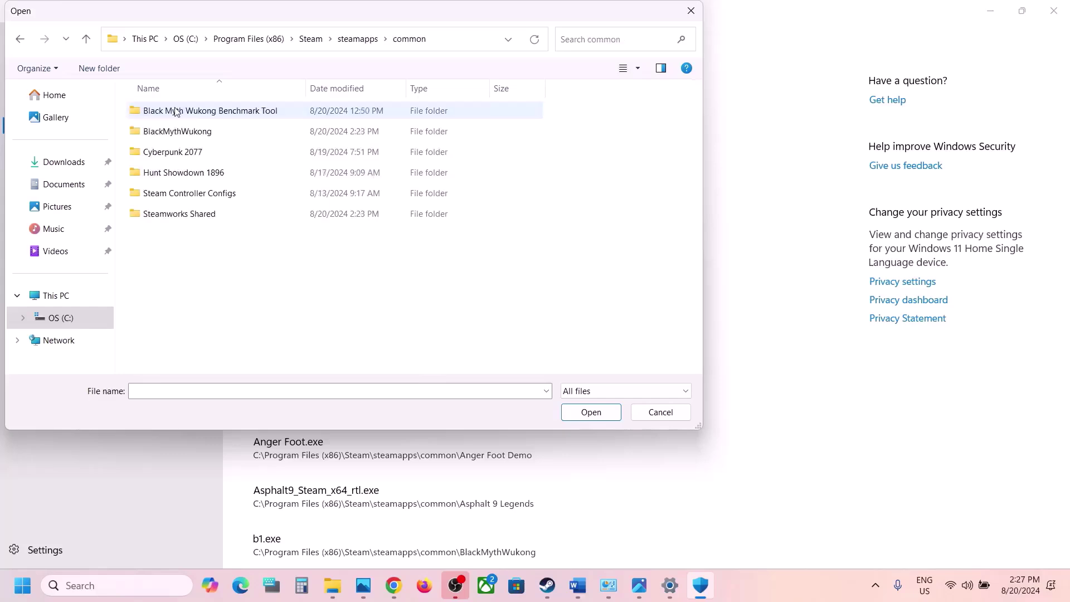
{"action": "double_click", "coordinate": [192, 130]}
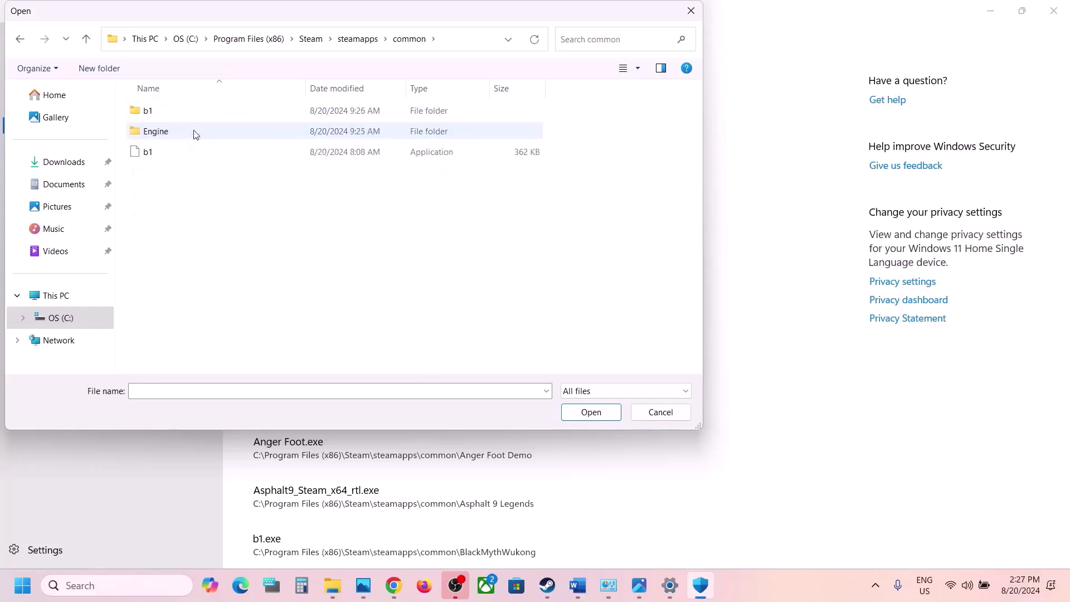
{"action": "left_click", "coordinate": [172, 154]}
{"action": "left_click", "coordinate": [593, 411]}
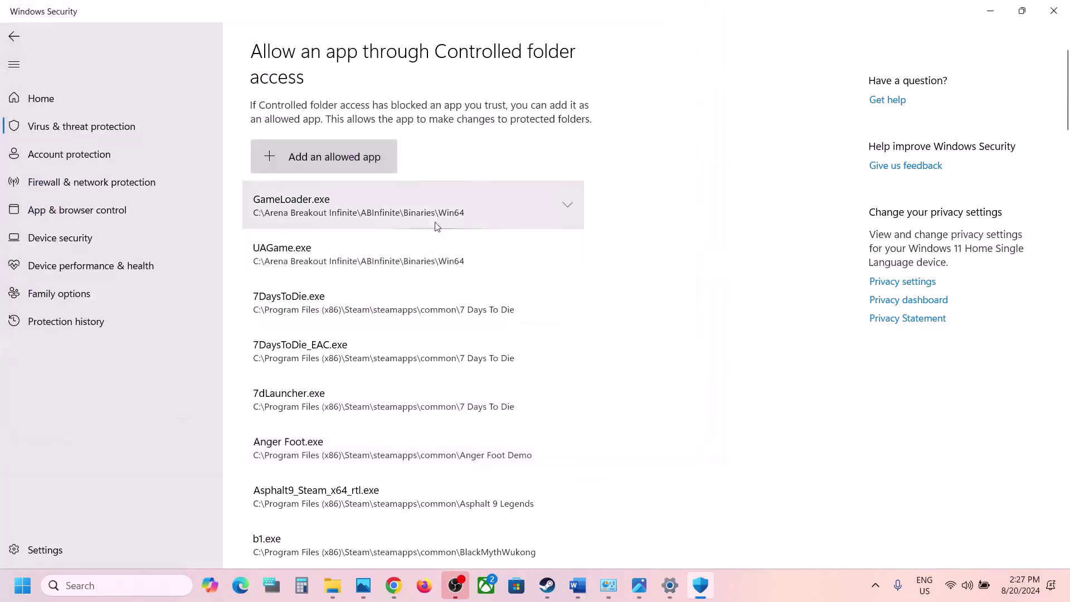
- Allow the b1-Win64-Shipping application from BlackMythWukong\b1\Binaries\Win64 through Controlled folder access
{"action": "left_click", "coordinate": [344, 163]}
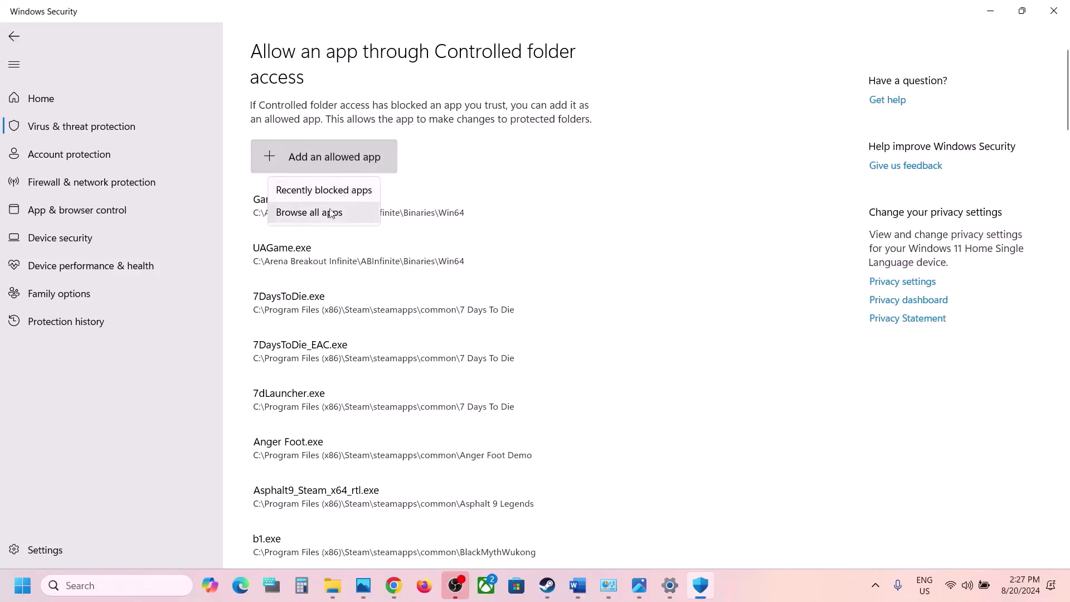
{"action": "left_click", "coordinate": [306, 210]}
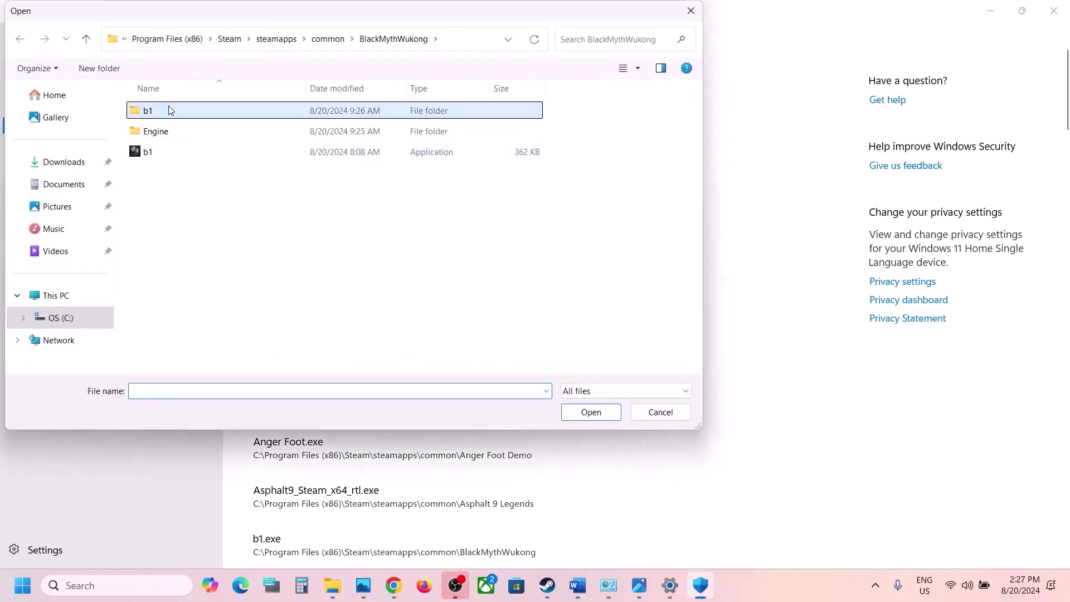
{"action": "double_click", "coordinate": [167, 110]}
{"action": "double_click", "coordinate": [169, 110]}
{"action": "double_click", "coordinate": [170, 110]}
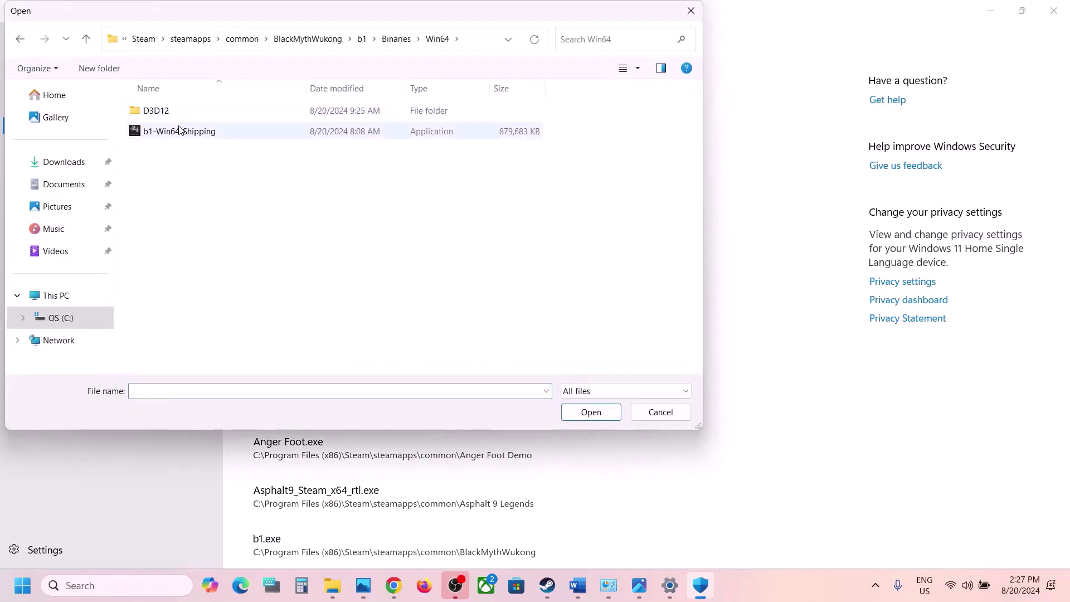
{"action": "left_click", "coordinate": [178, 131]}
{"action": "left_click", "coordinate": [590, 419]}
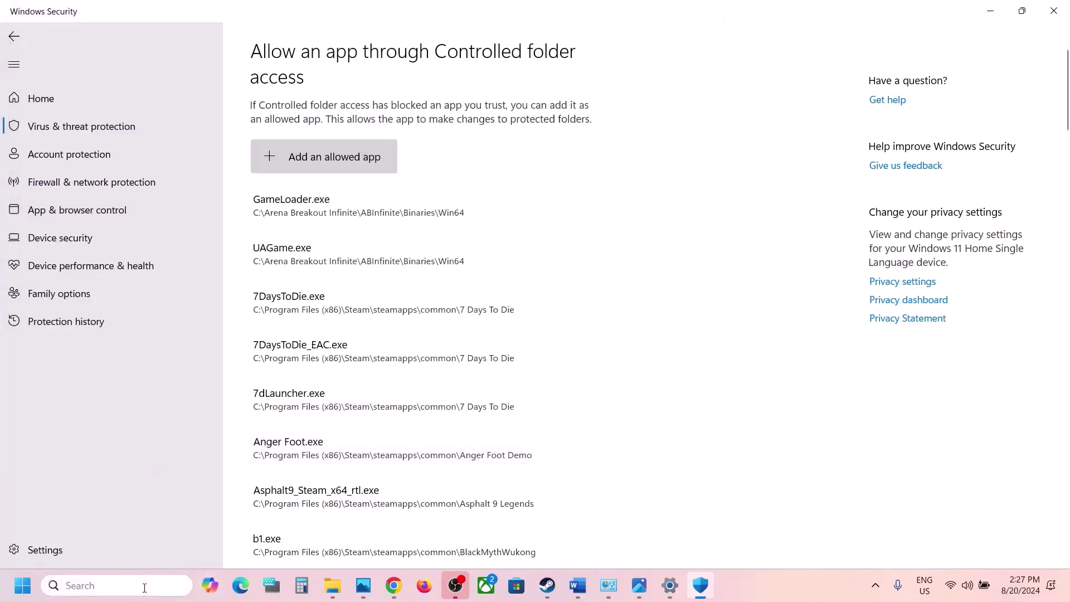
- Switch to Control Panel and open the list of apps allowed through Windows Defender Firewall under System and Security
{"action": "left_click", "coordinate": [143, 586]}
{"action": "type", "text": "control"}
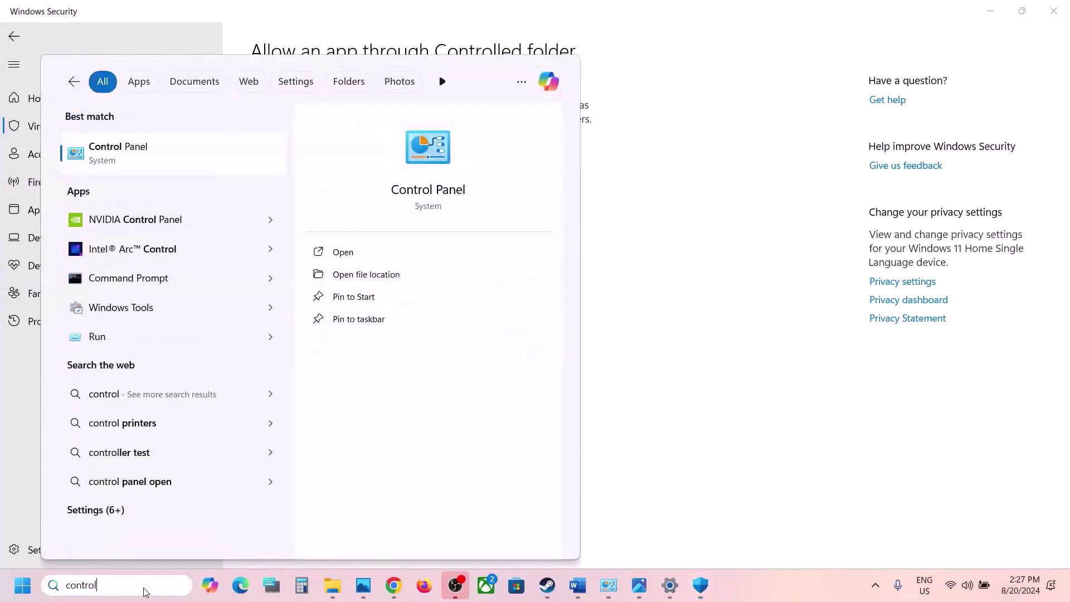
{"action": "key", "text": "Return"}
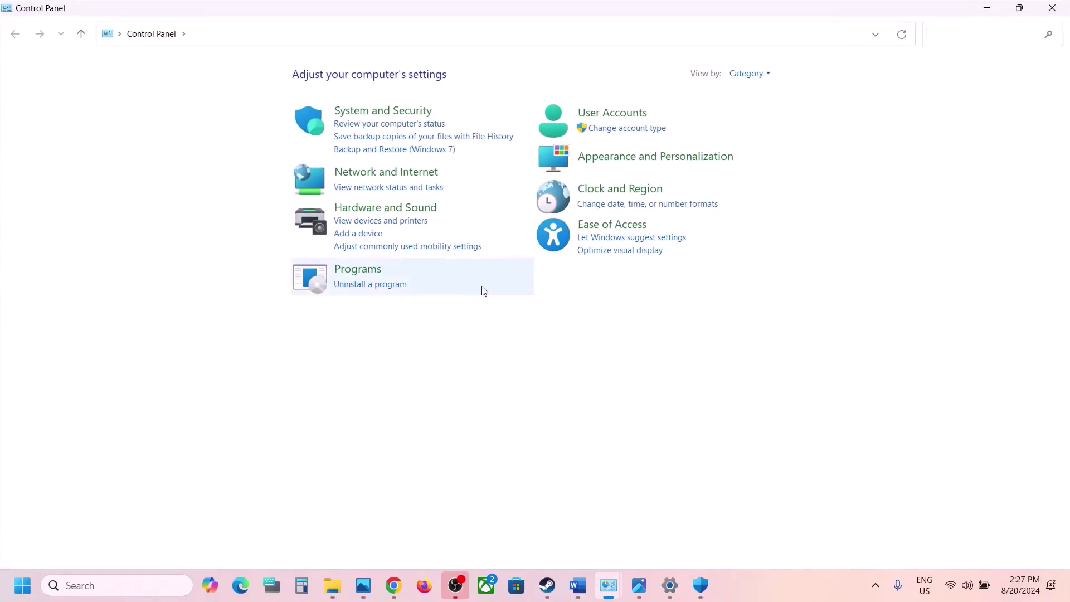
{"action": "left_click", "coordinate": [396, 115]}
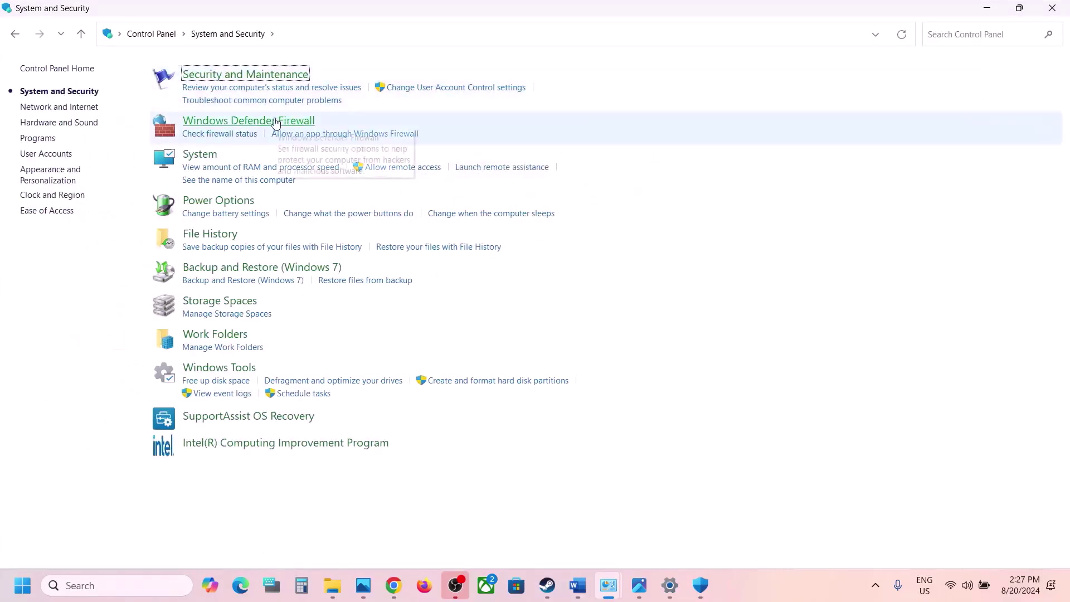
{"action": "left_click", "coordinate": [275, 122]}
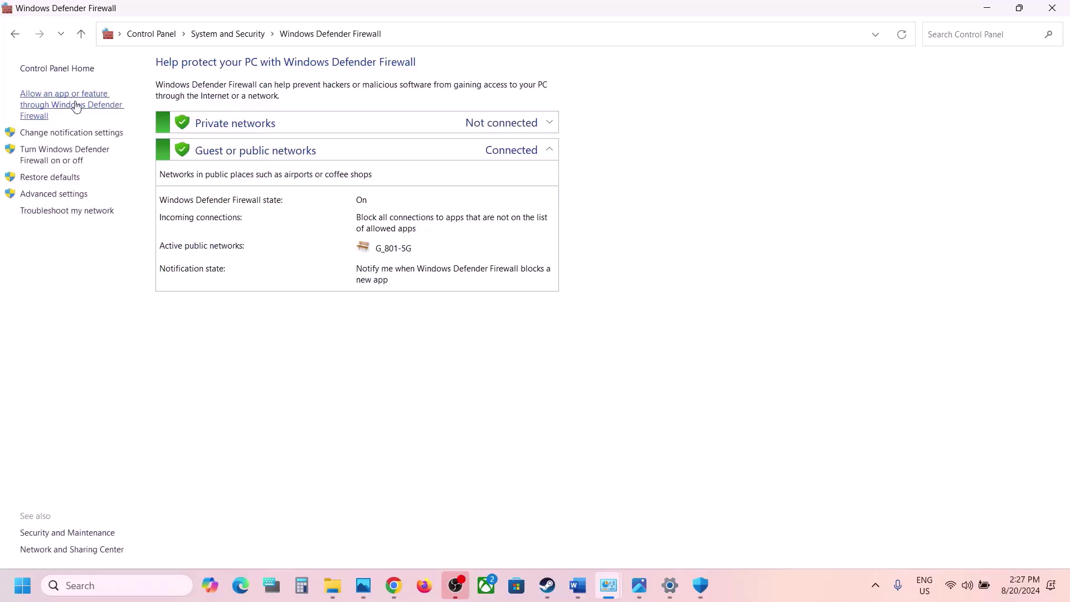
{"action": "left_click", "coordinate": [76, 106]}
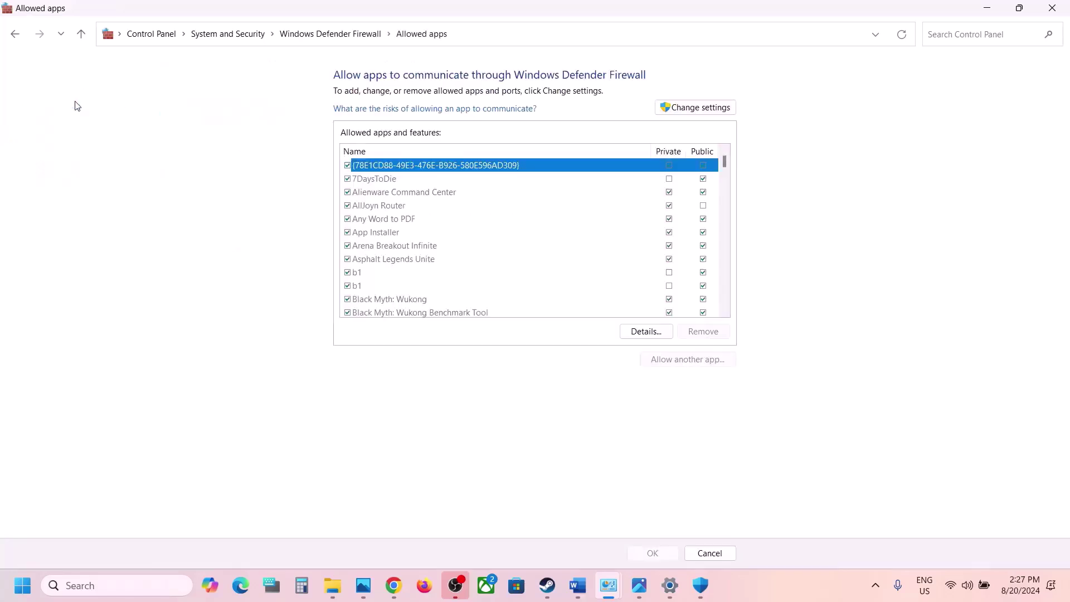
- Unlock the firewall's allowed apps for changes and try to add the b1 application from the BlackMythWukong folder
{"action": "left_click", "coordinate": [707, 111]}
{"action": "left_click", "coordinate": [681, 362]}
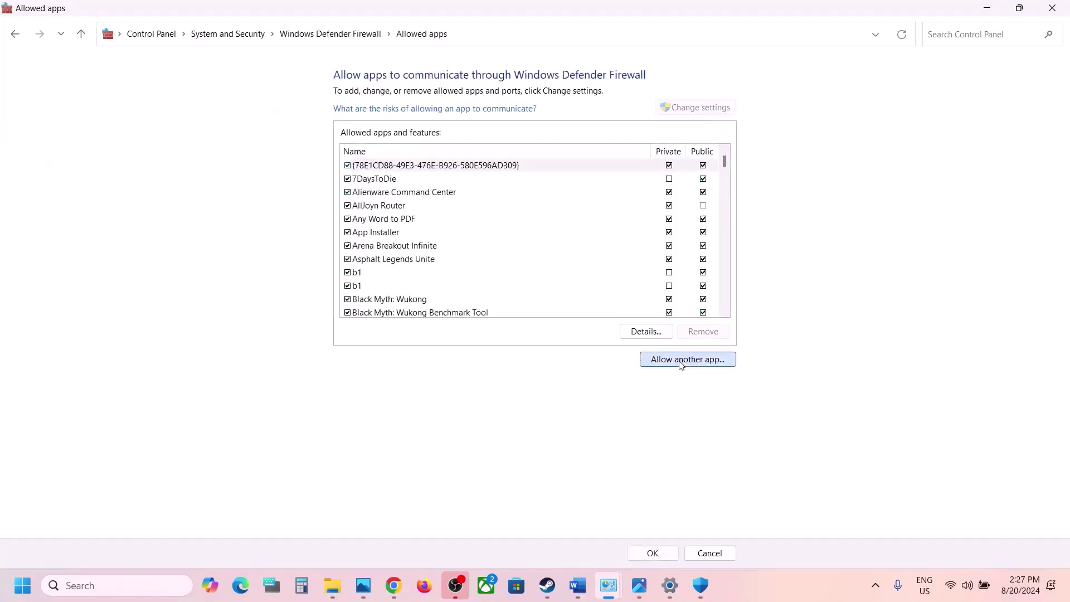
{"action": "left_click", "coordinate": [628, 358]}
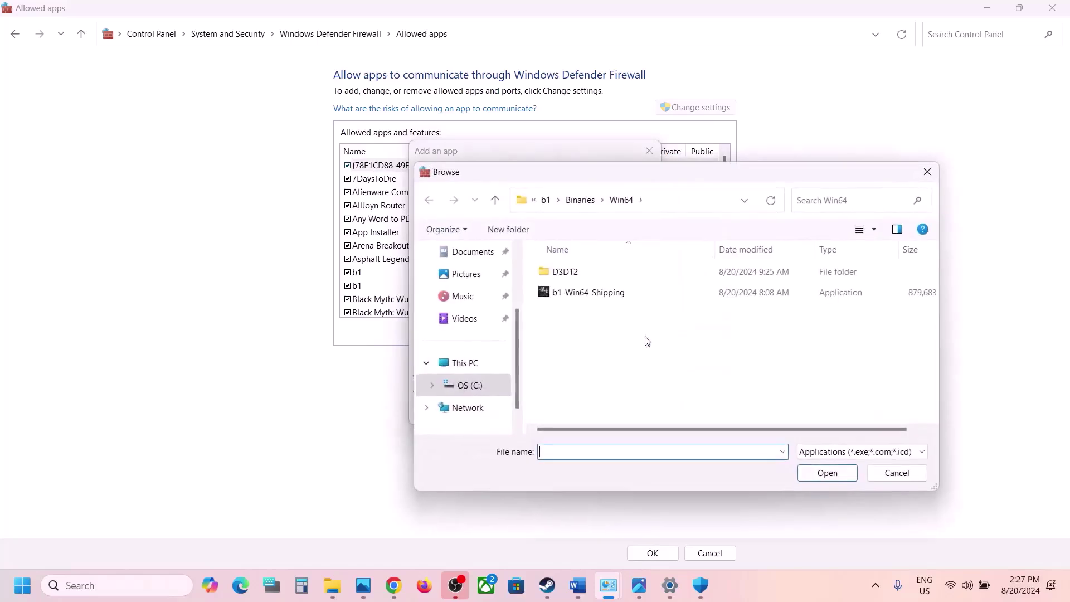
{"action": "left_click", "coordinate": [546, 200]}
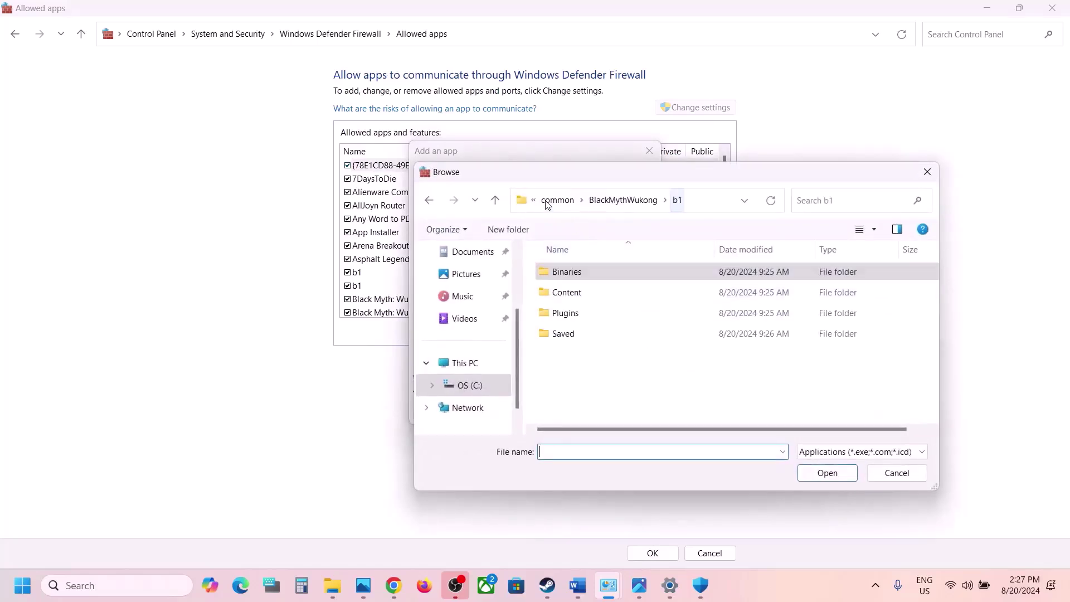
{"action": "left_click", "coordinate": [555, 200]}
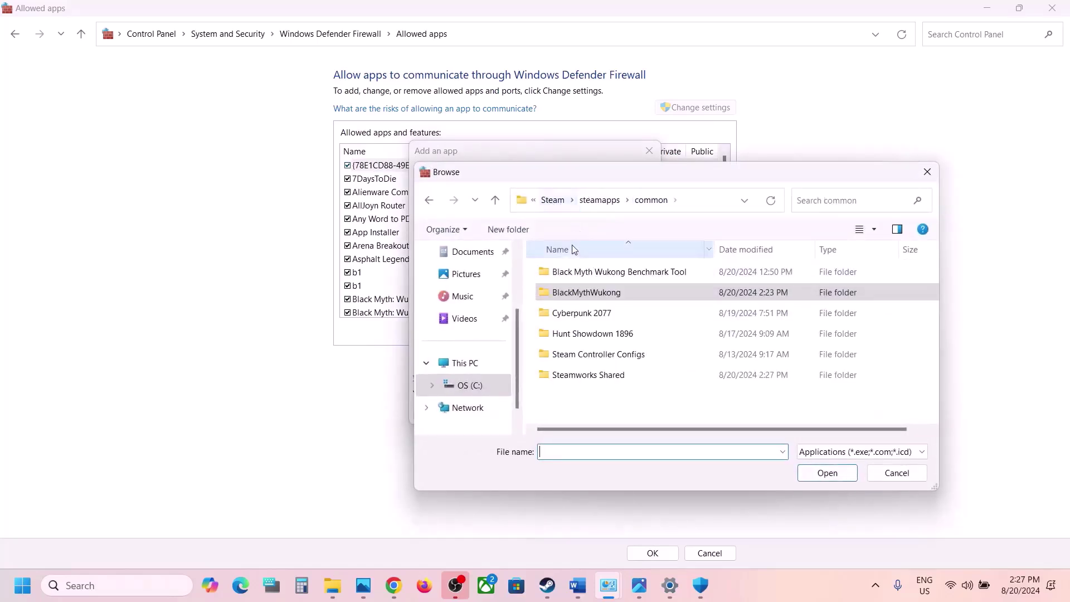
{"action": "double_click", "coordinate": [573, 291]}
{"action": "left_click", "coordinate": [574, 312]}
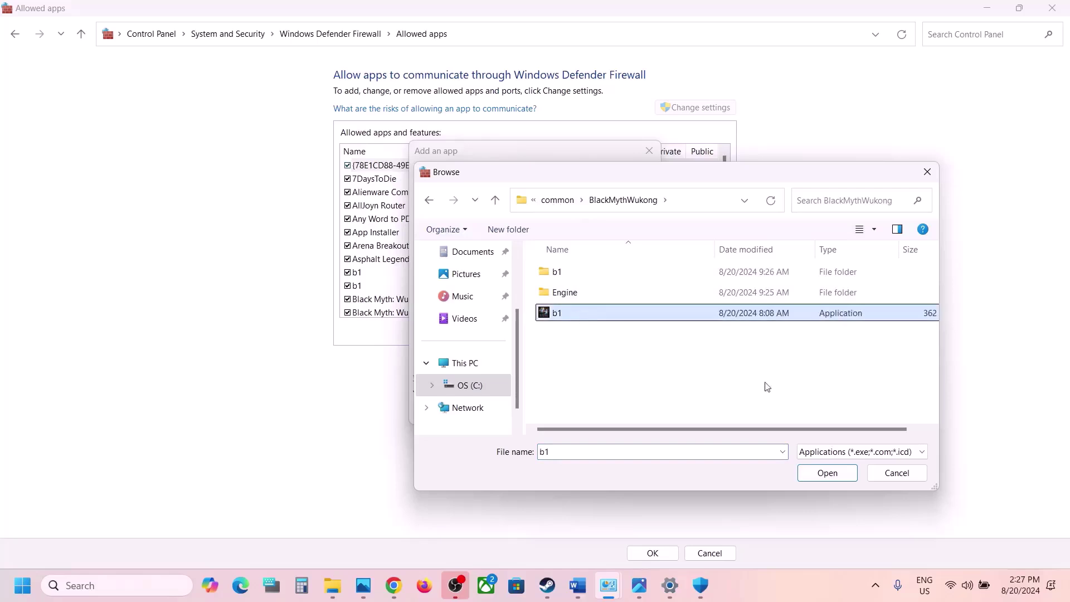
{"action": "left_click", "coordinate": [843, 475]}
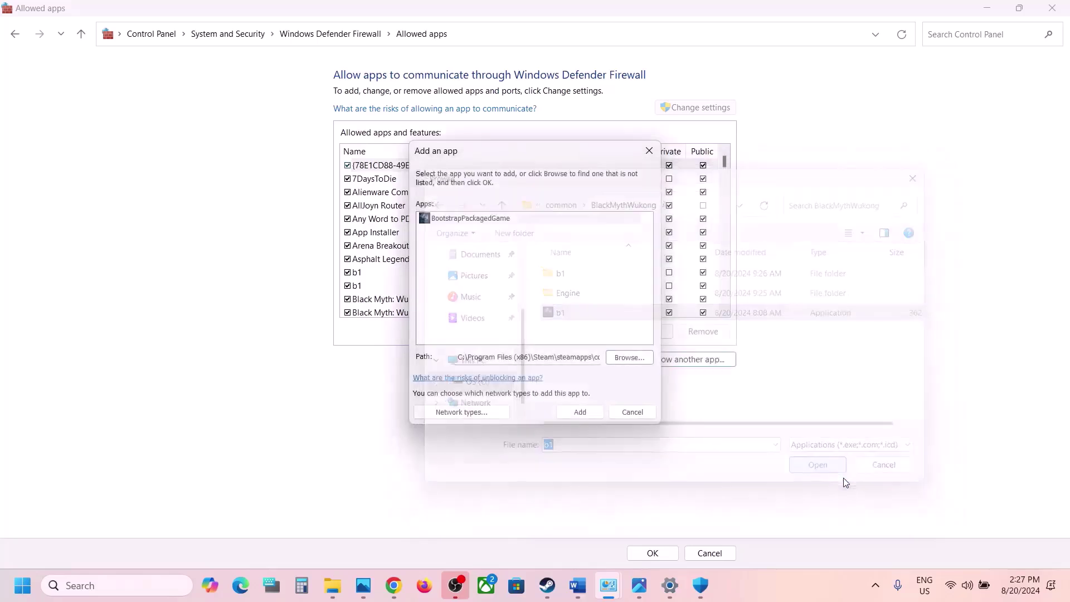
{"action": "left_click", "coordinate": [580, 412]}
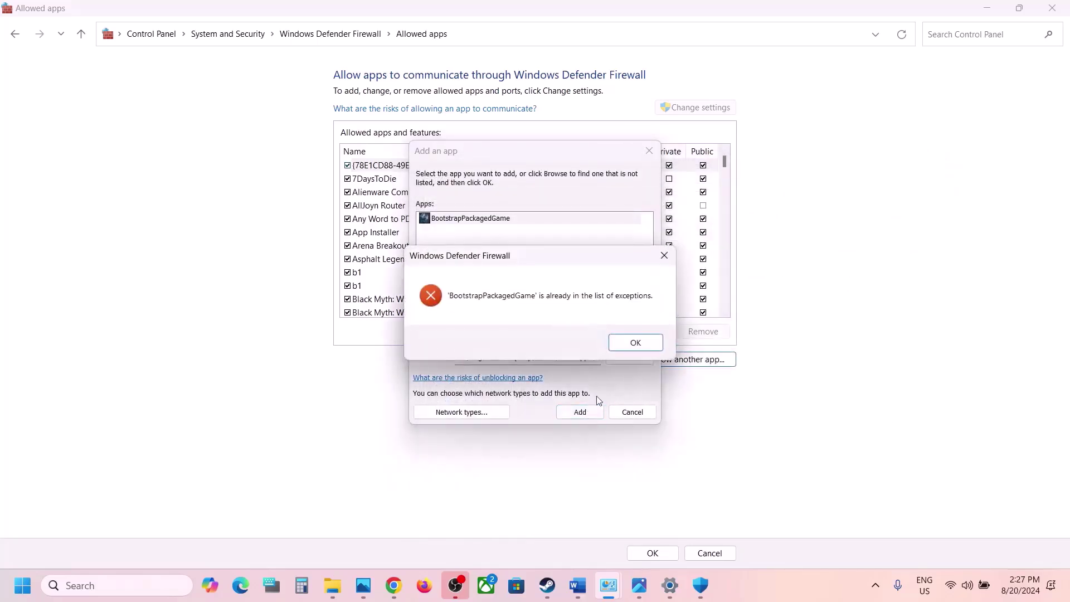
{"action": "left_click", "coordinate": [624, 340]}
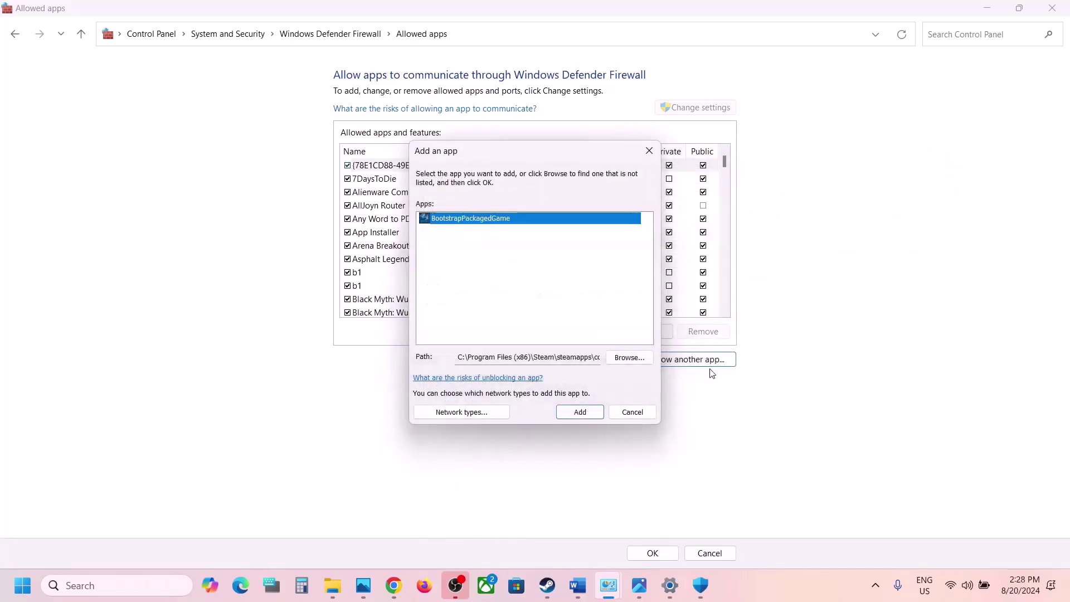
- Try to add b1-Win64-Shipping from b1\Binaries\Win64 to the firewall's allowed apps, and leave the Add an app dialog
{"action": "left_click", "coordinate": [629, 358]}
{"action": "double_click", "coordinate": [578, 271]}
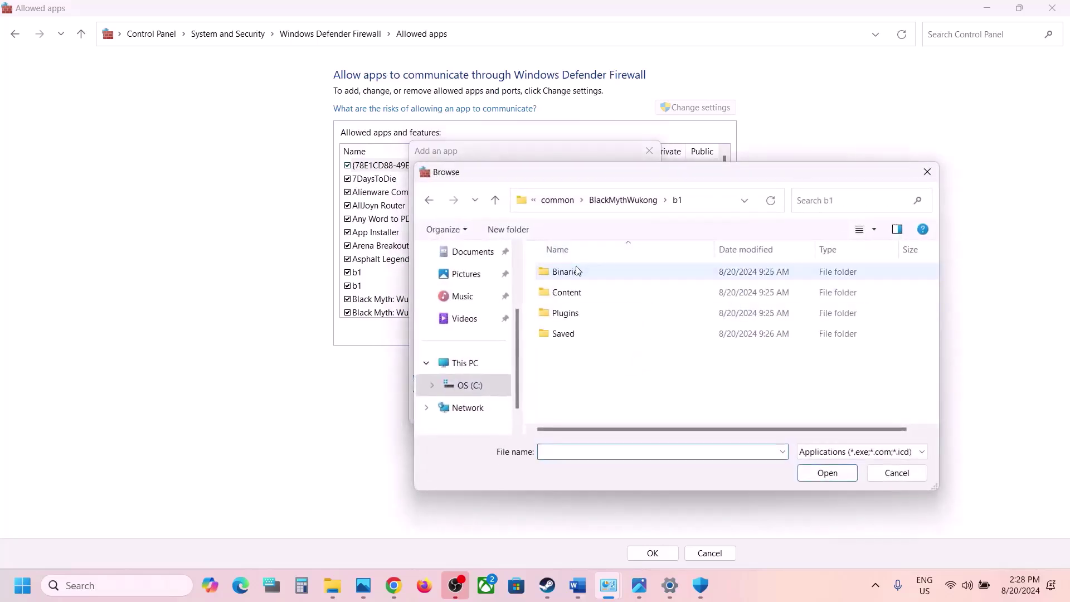
{"action": "double_click", "coordinate": [575, 271]}
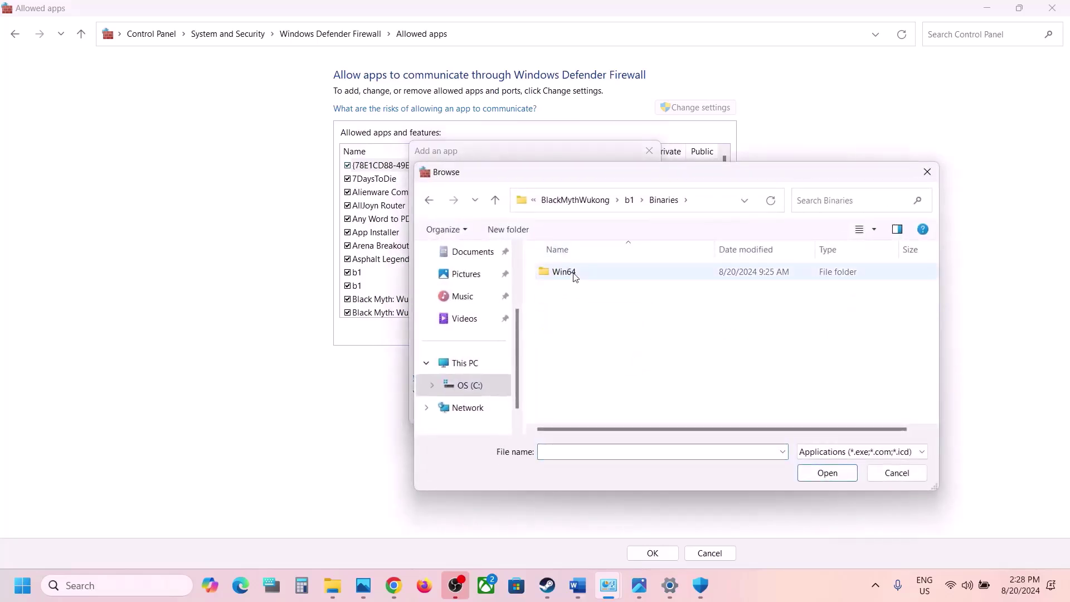
{"action": "double_click", "coordinate": [574, 273]}
{"action": "left_click", "coordinate": [574, 292]}
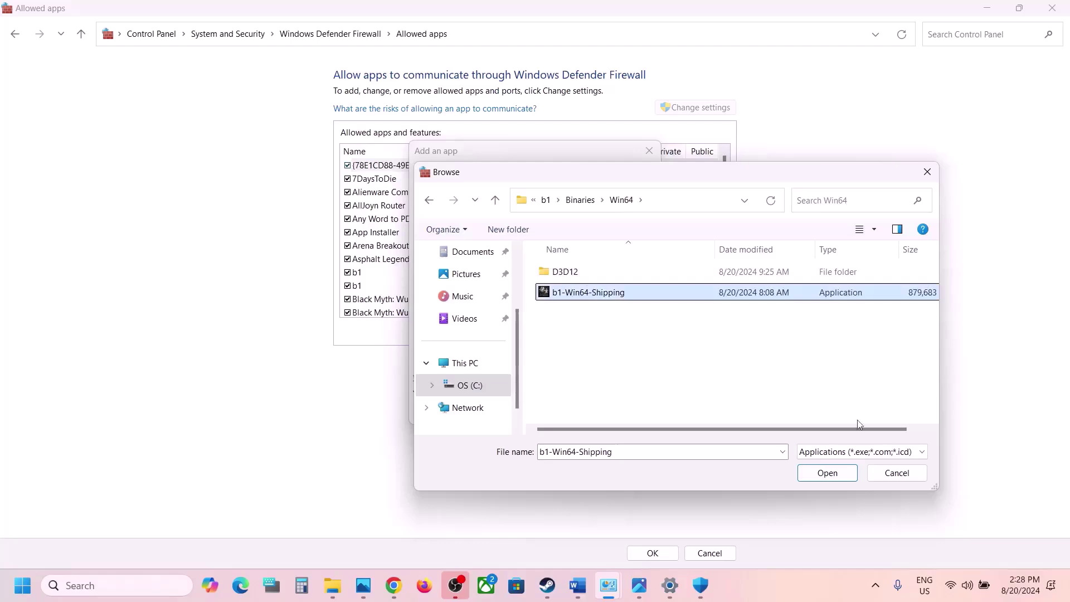
{"action": "left_click", "coordinate": [839, 479]}
{"action": "left_click", "coordinate": [580, 412]}
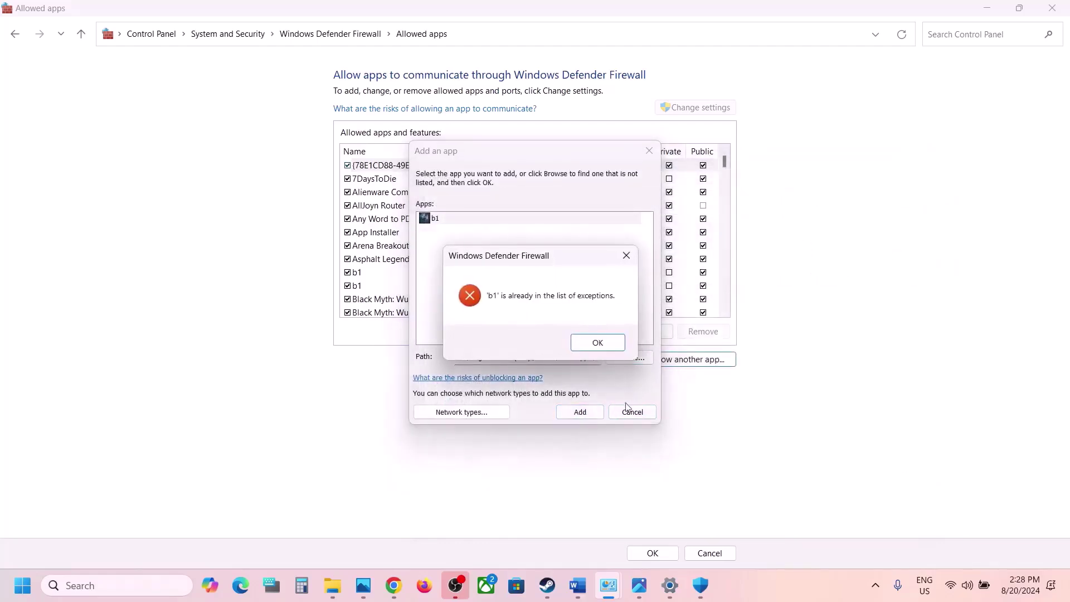
{"action": "left_click", "coordinate": [612, 342]}
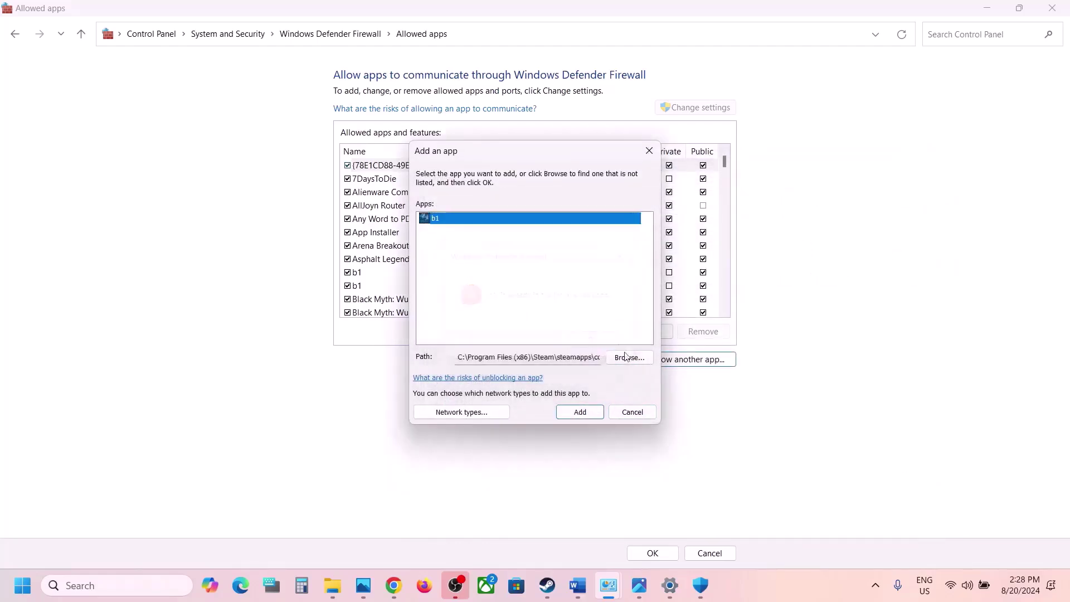
{"action": "left_click", "coordinate": [639, 410]}
- Check the b1 and Black Myth: Wukong entries among the firewall's allowed apps, and close the Control Panel, Windows Security and Settings windows
{"action": "left_click", "coordinate": [411, 300]}
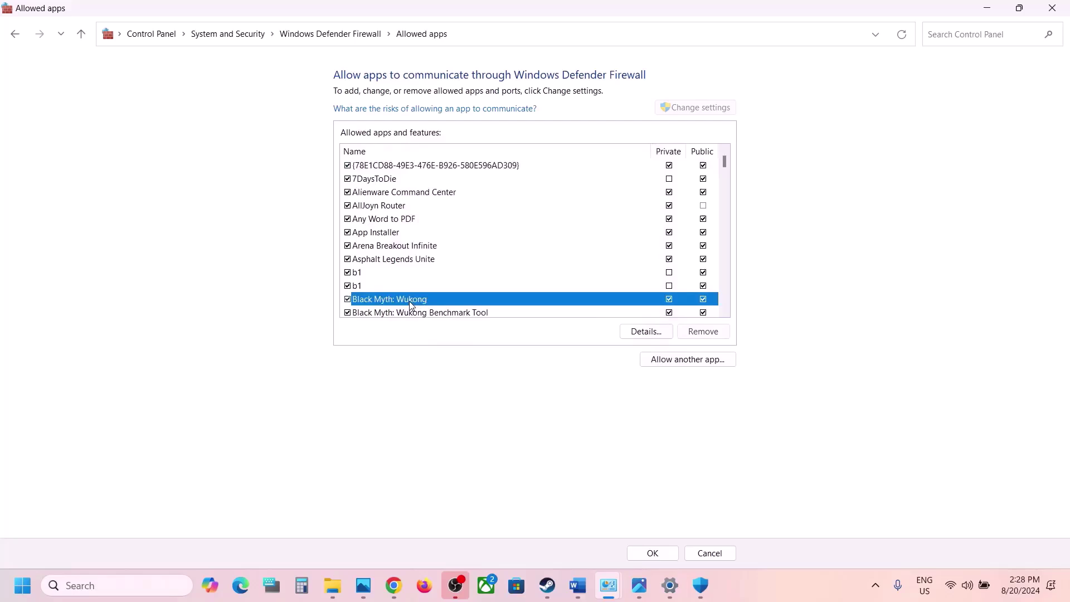
{"action": "left_click", "coordinate": [352, 286]}
{"action": "left_click", "coordinate": [377, 300]}
{"action": "left_click", "coordinate": [1055, 8]}
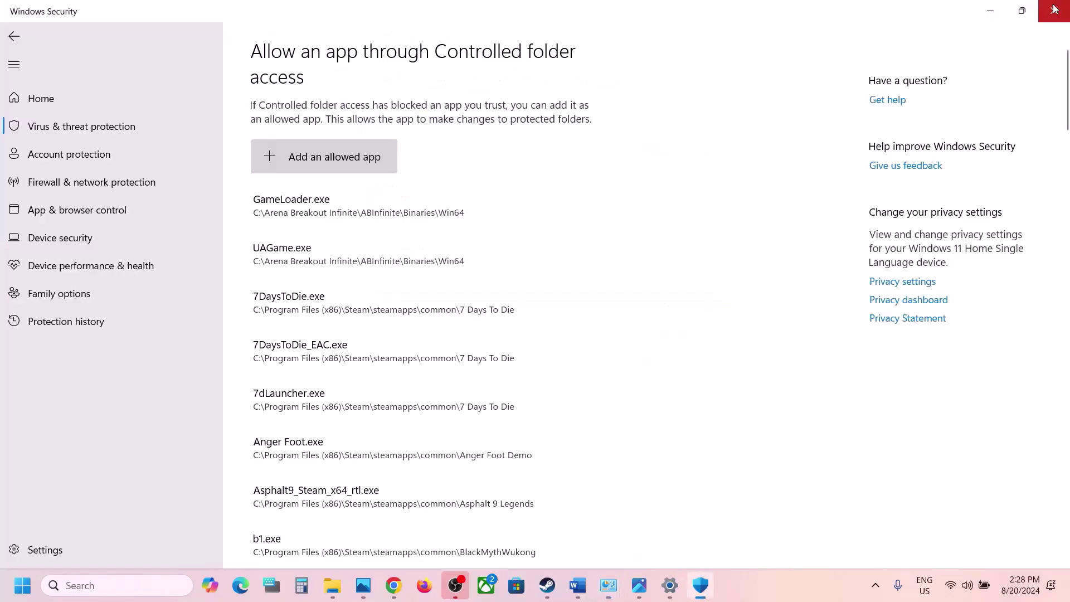
{"action": "left_click", "coordinate": [1055, 8]}
{"action": "left_click", "coordinate": [1055, 8]}
- Read Step 10 of the Word guide on a clean graphics driver installation, including its NVIDIA and AMD links
{"action": "scroll", "coordinate": [382, 362], "scroll_direction": "down", "scroll_amount": 5}
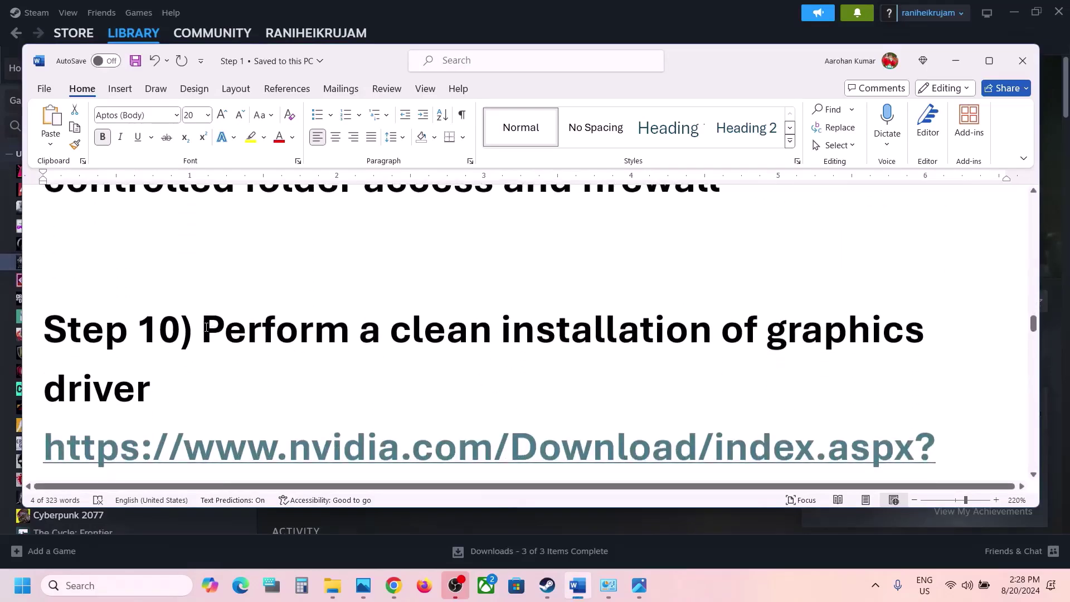
{"action": "left_click_drag", "start_coordinate": [205, 327], "coordinate": [354, 374]}
{"action": "scroll", "coordinate": [292, 422], "scroll_direction": "down", "scroll_amount": 2}
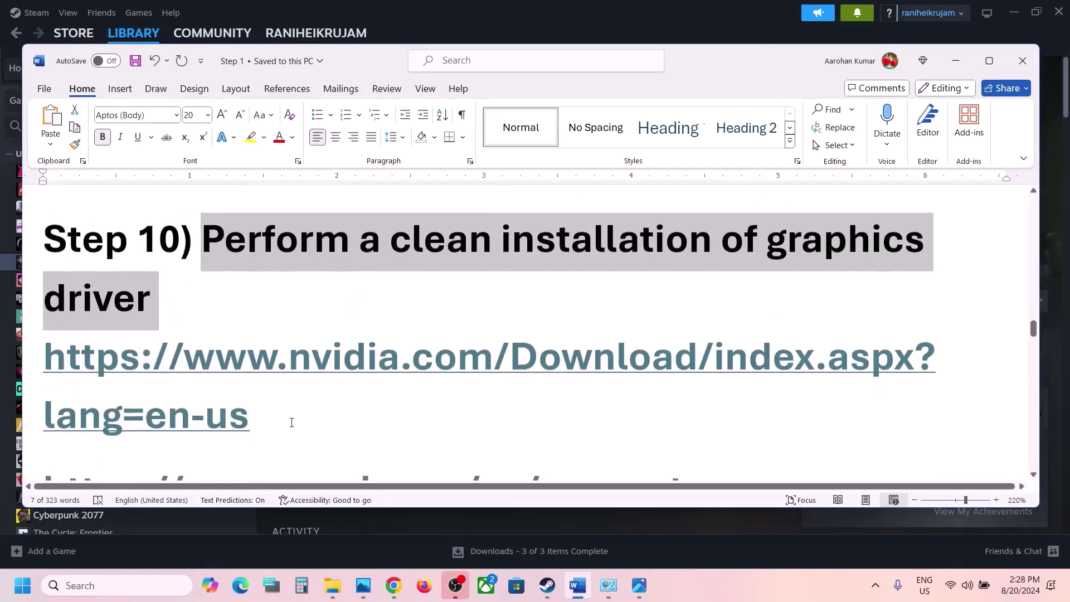
{"action": "triple_click", "coordinate": [292, 422]}
{"action": "scroll", "coordinate": [602, 383], "scroll_direction": "down", "scroll_amount": 3}
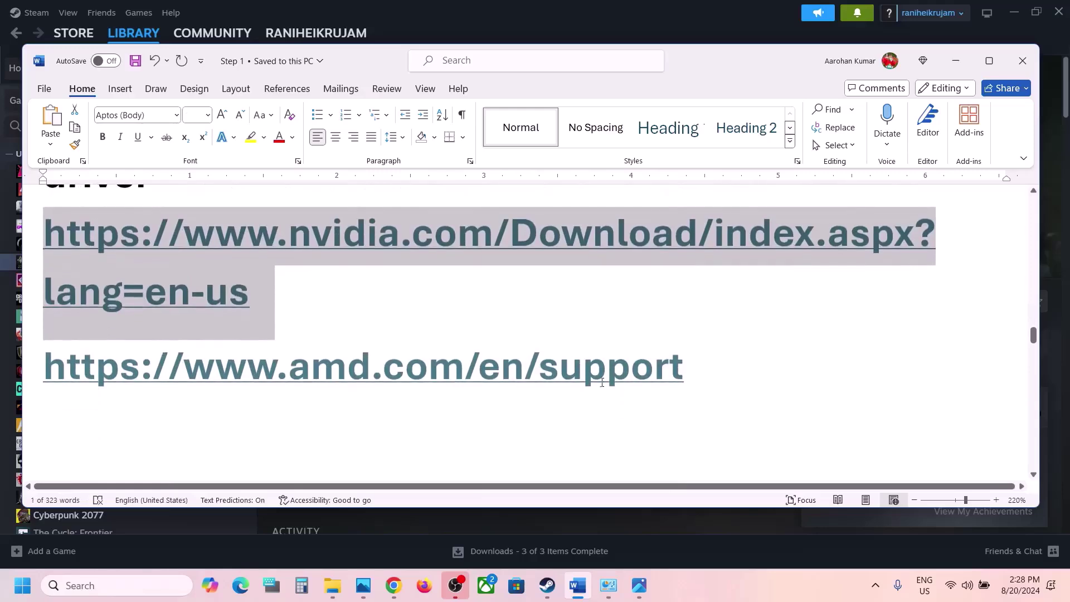
- Highlight the AMD support link in Step 10 of the guide, and switch to NVIDIA's driver download page in Chrome
{"action": "triple_click", "coordinate": [717, 372]}
{"action": "scroll", "coordinate": [717, 372], "scroll_direction": "up", "scroll_amount": 2}
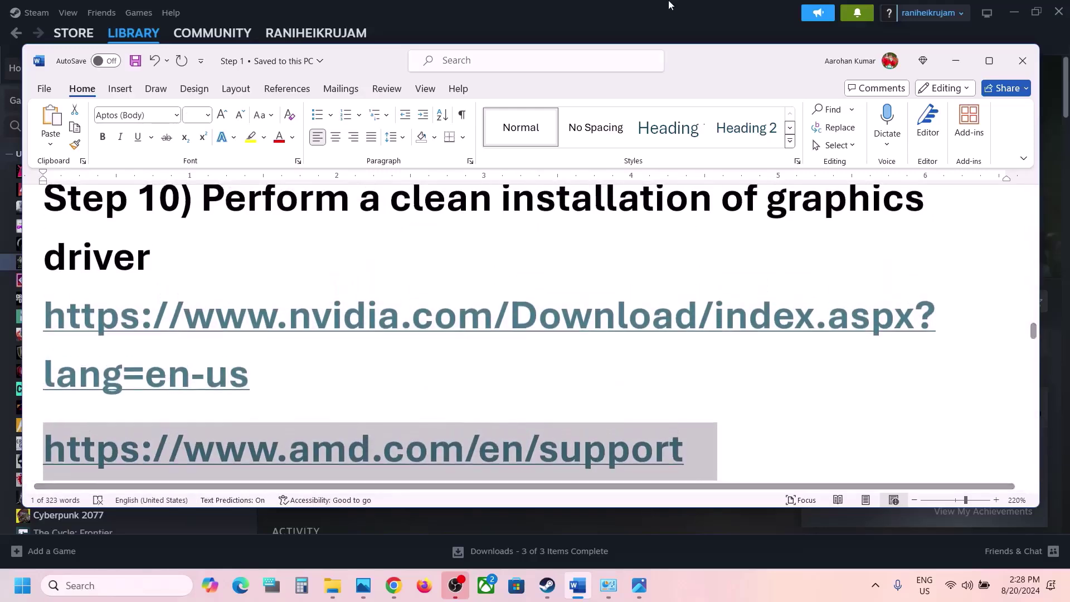
{"action": "left_click", "coordinate": [756, 600]}
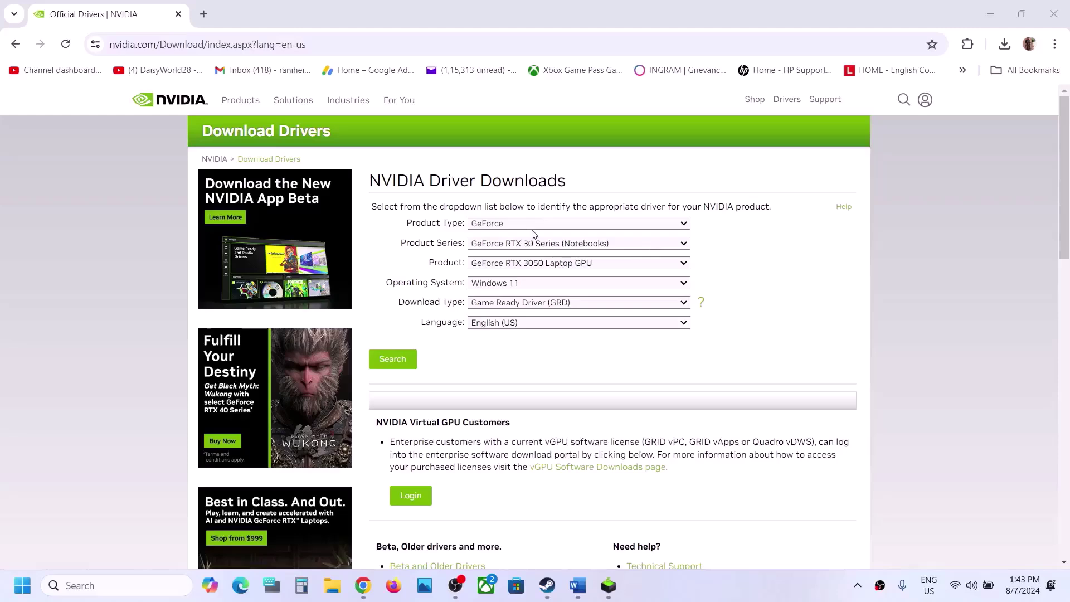
- Set the NVIDIA driver search to the GeForce product type and the GeForce RTX 30 Series (Notebooks) series
{"action": "left_click", "coordinate": [511, 224]}
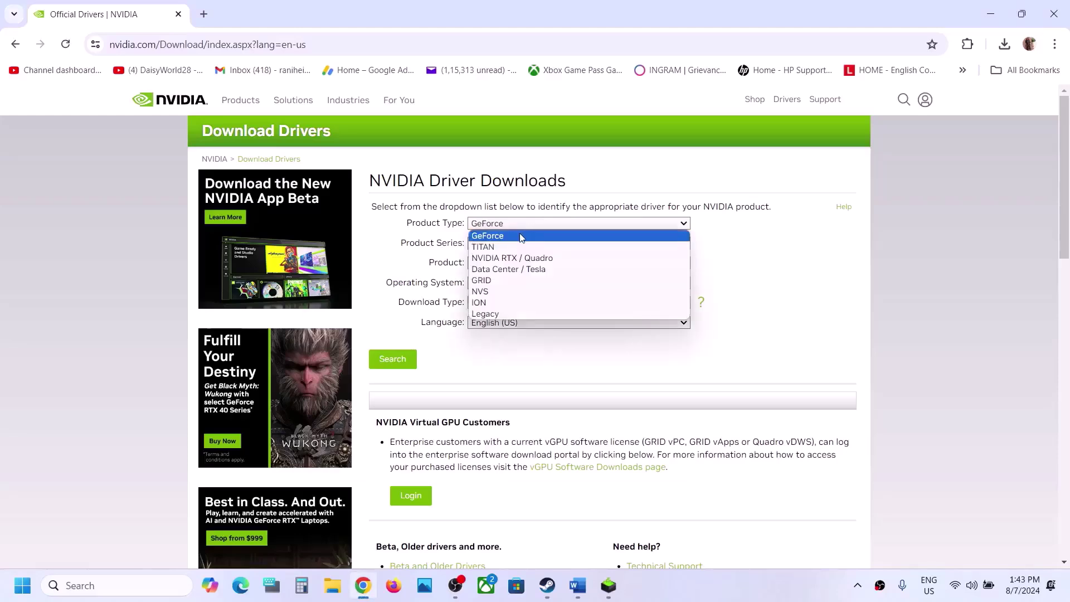
{"action": "left_click", "coordinate": [778, 303]}
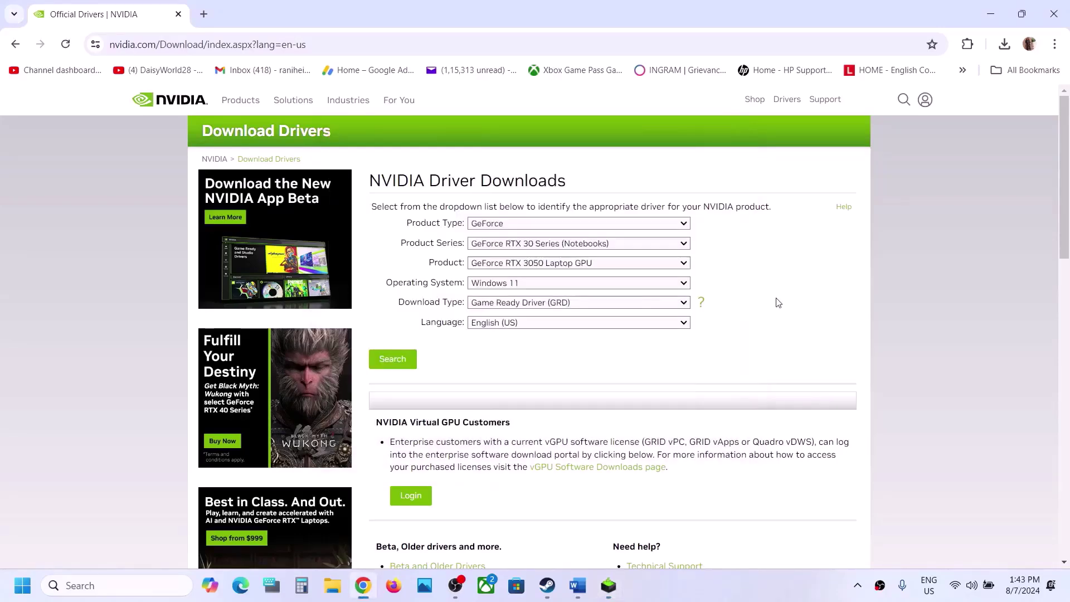
{"action": "left_click", "coordinate": [529, 226]}
{"action": "left_click", "coordinate": [785, 262]}
{"action": "left_click", "coordinate": [594, 248]}
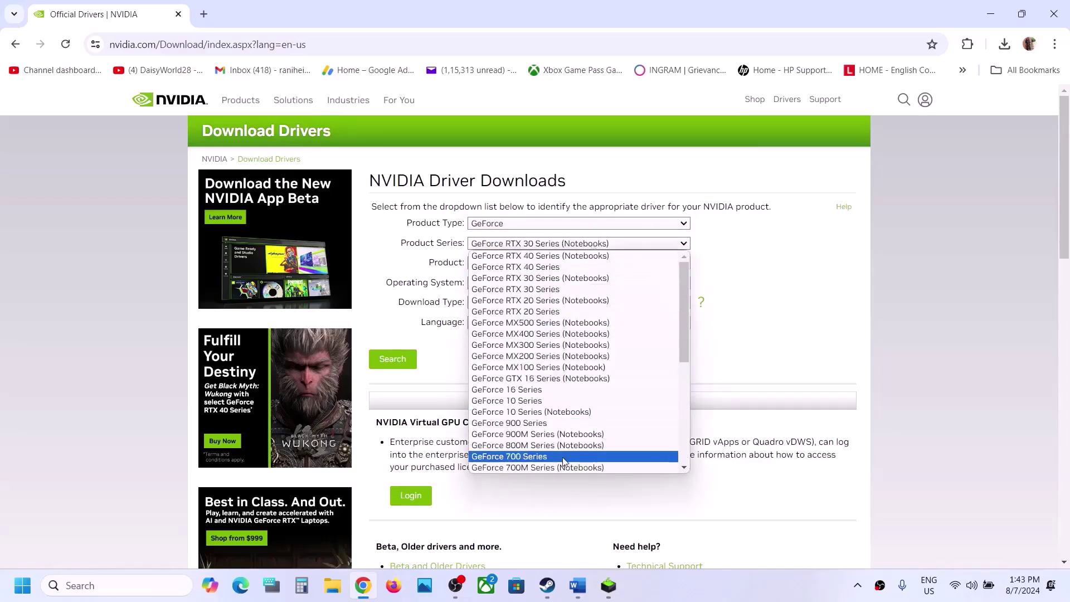
{"action": "left_click", "coordinate": [570, 282]}
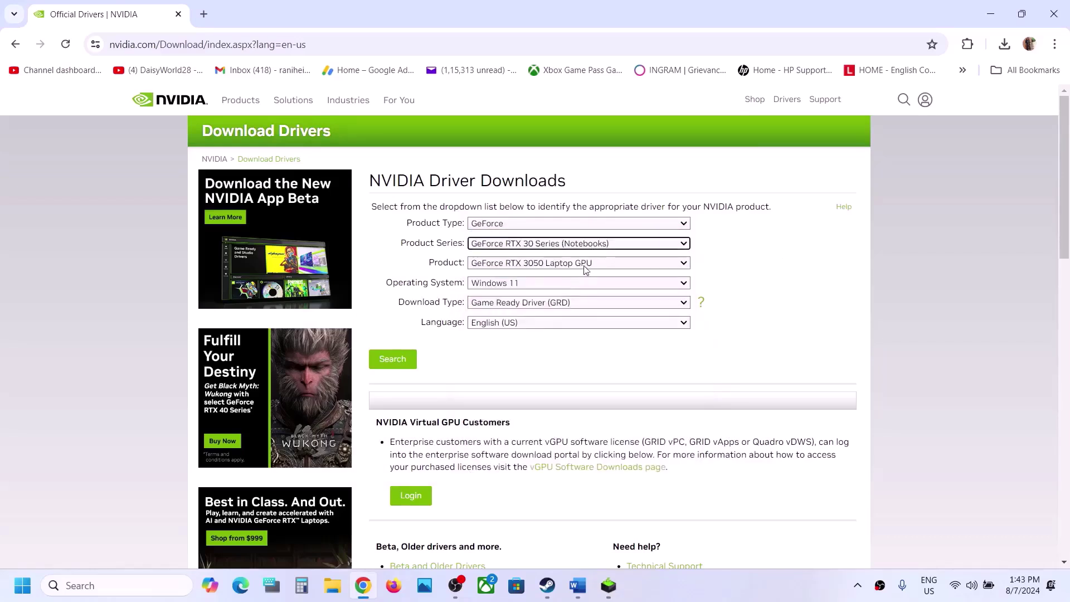
- Choose GeForce RTX 3050 Laptop GPU as the product and Windows 11 as the operating system, and search for the driver
{"action": "left_click", "coordinate": [586, 269]}
{"action": "left_click", "coordinate": [567, 345]}
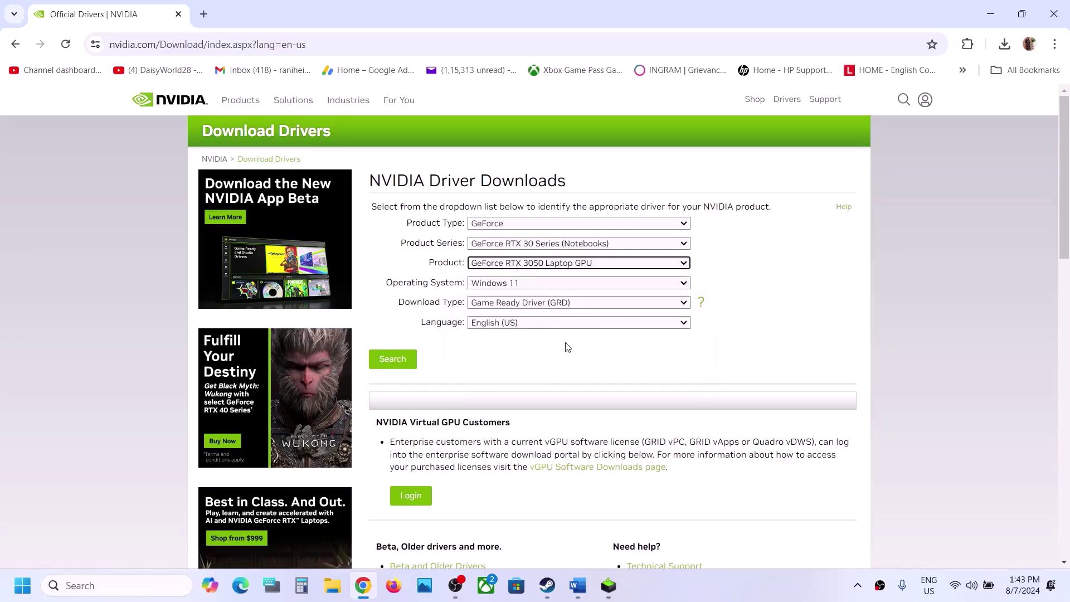
{"action": "left_click", "coordinate": [523, 284]}
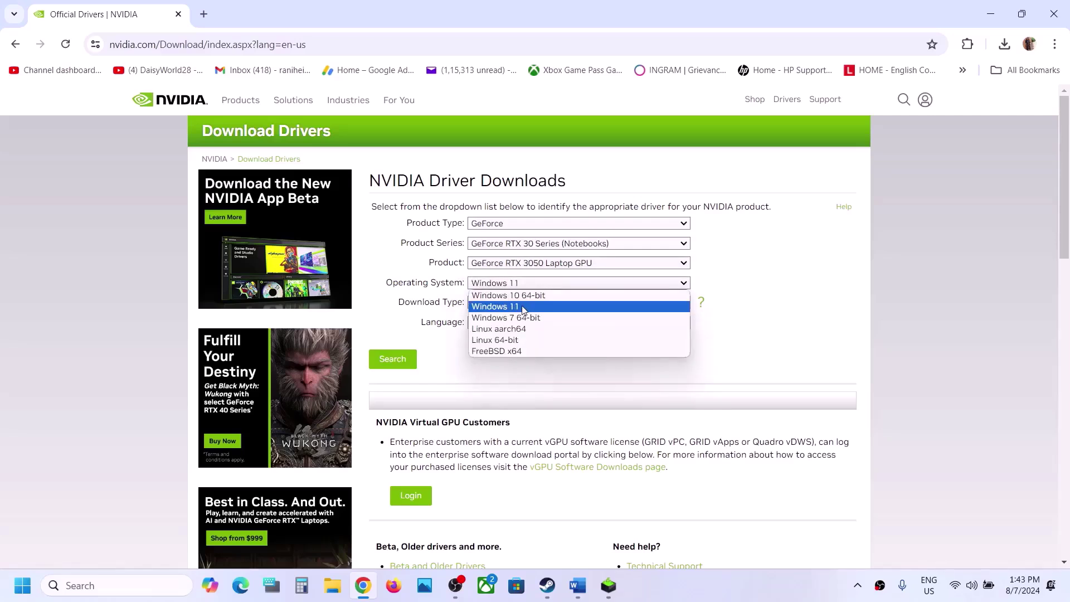
{"action": "left_click", "coordinate": [524, 307]}
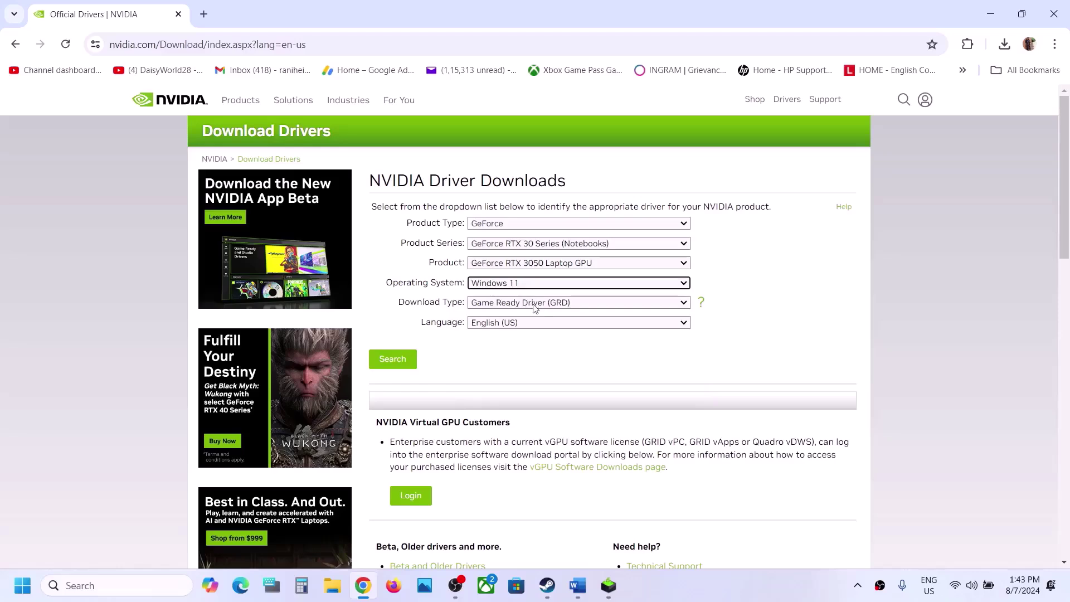
{"action": "left_click", "coordinate": [404, 360]}
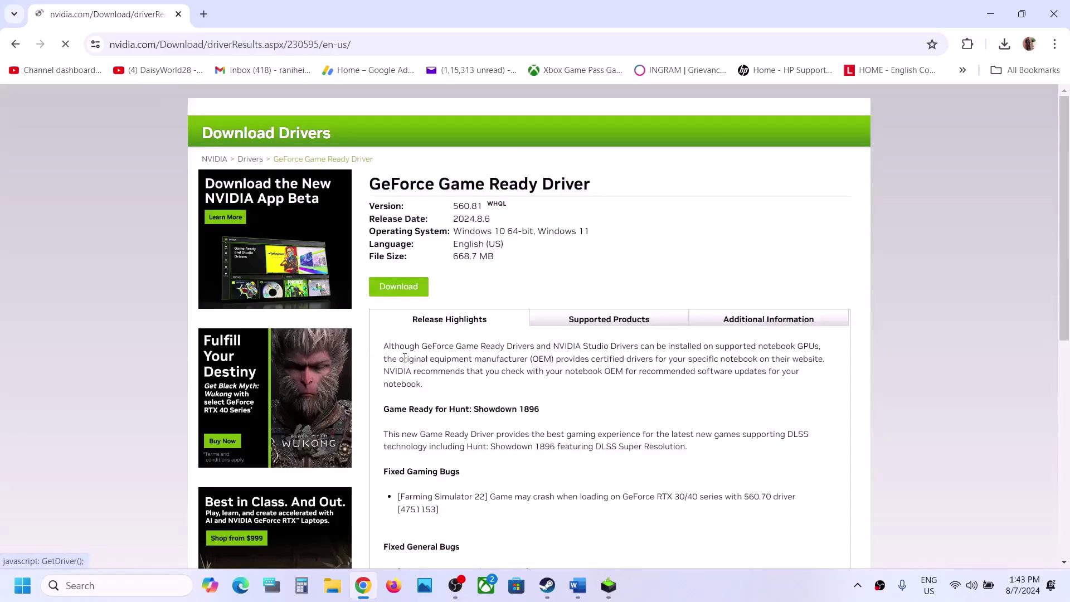
- Download the GeForce Game Ready Driver 560.81 and bring up its NVIDIA Installer
{"action": "left_click", "coordinate": [402, 291]}
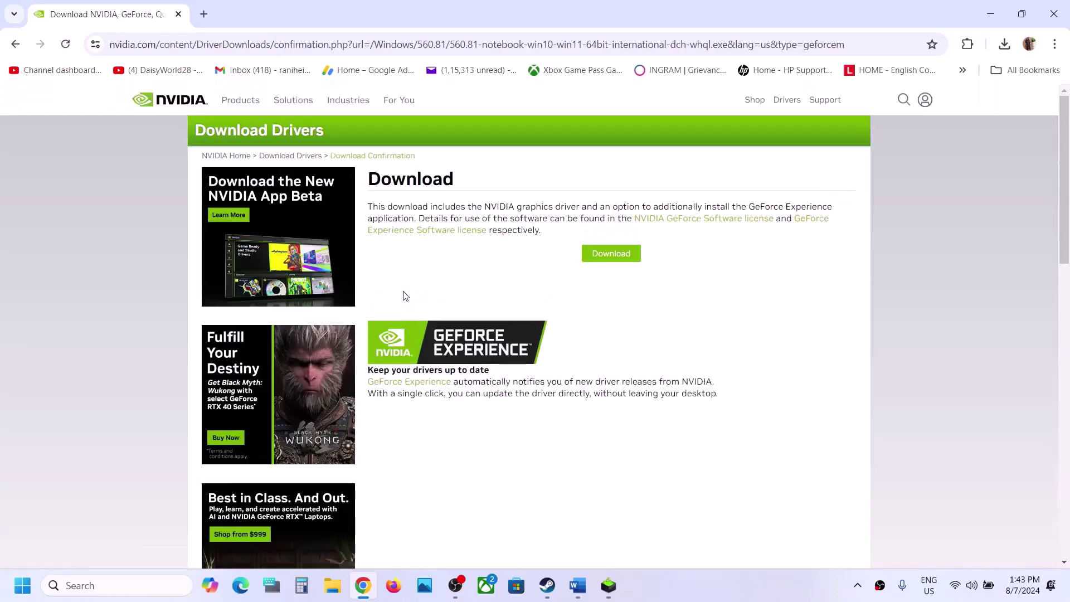
{"action": "left_click", "coordinate": [620, 257]}
{"action": "left_click", "coordinate": [609, 580]}
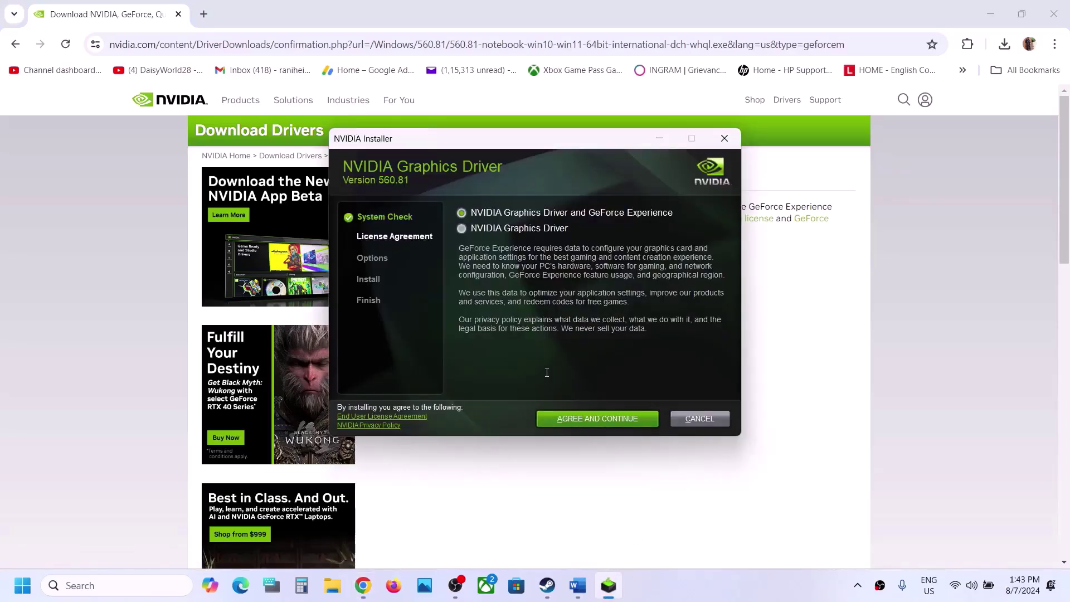
- Accept the NVIDIA licence and start a Custom (Advanced) driver installation with Perform a clean installation enabled
{"action": "left_click", "coordinate": [606, 417]}
{"action": "left_click", "coordinate": [495, 292]}
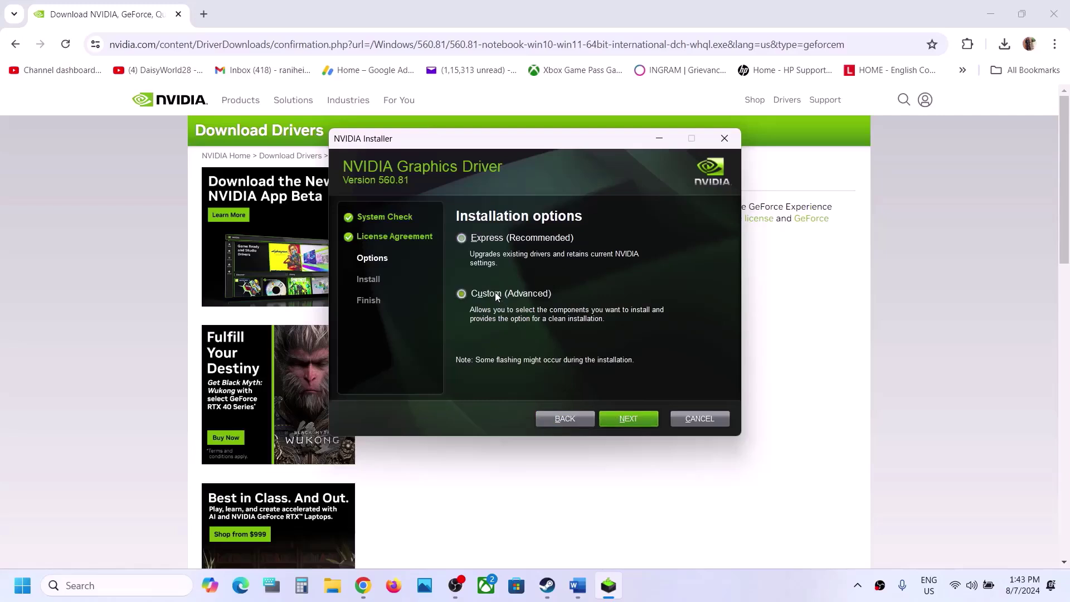
{"action": "left_click", "coordinate": [626, 418]}
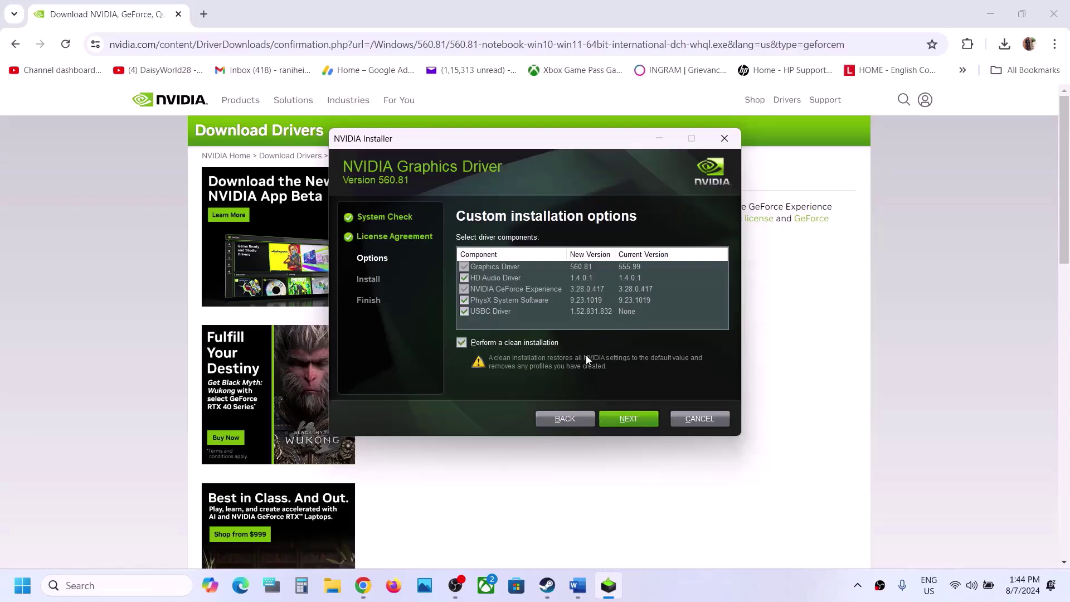
{"action": "left_click", "coordinate": [634, 420]}
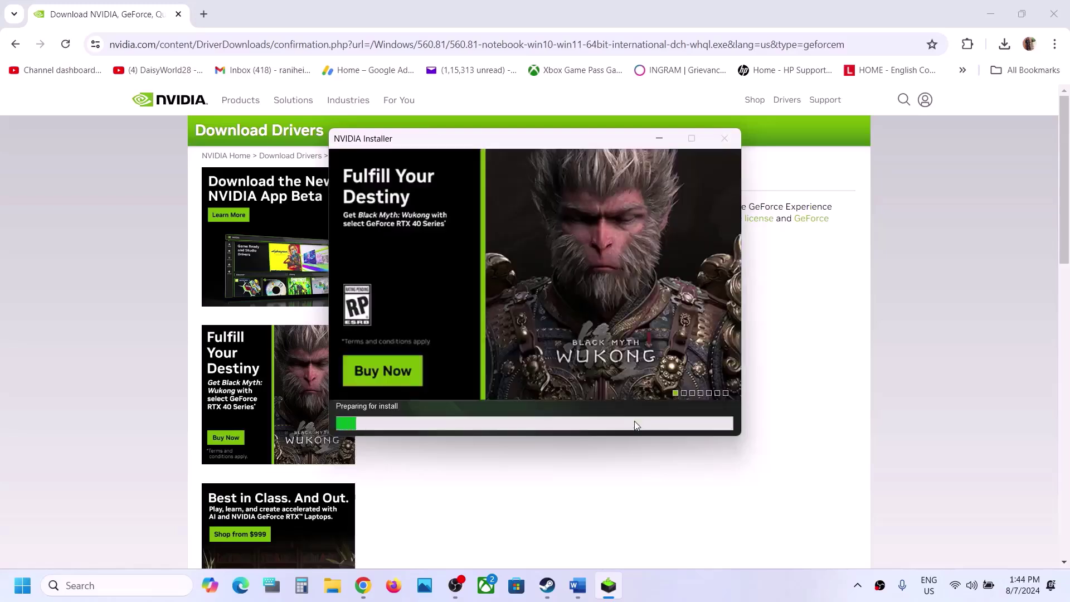
- Show the Windows power options with Restart, and dismiss them without restarting
{"action": "left_click", "coordinate": [24, 594]}
{"action": "left_click", "coordinate": [403, 538]}
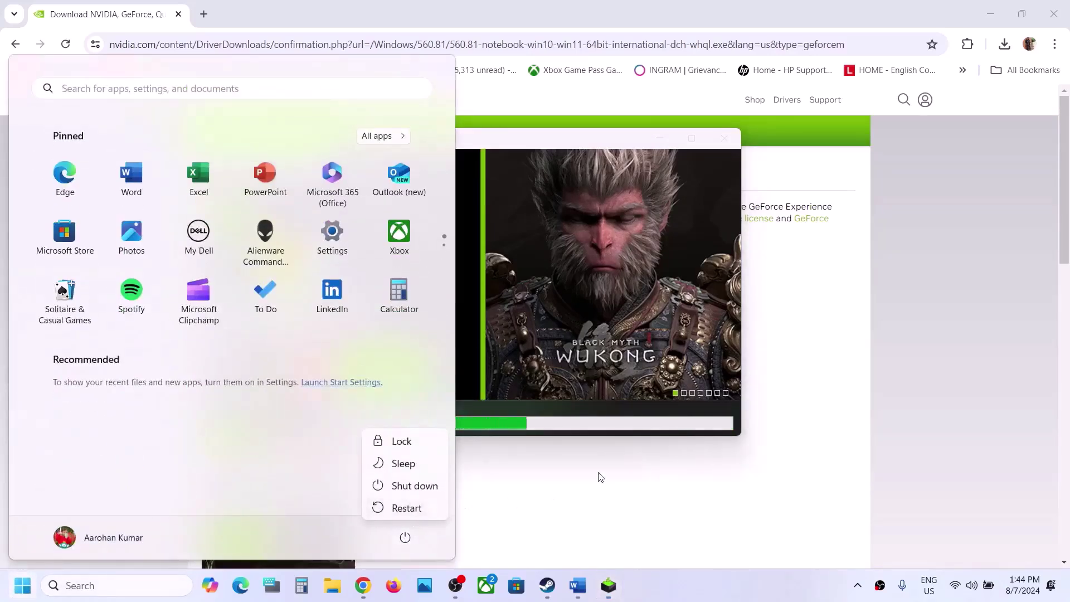
{"action": "key", "text": "Escape"}
{"action": "left_click", "coordinate": [646, 334]}
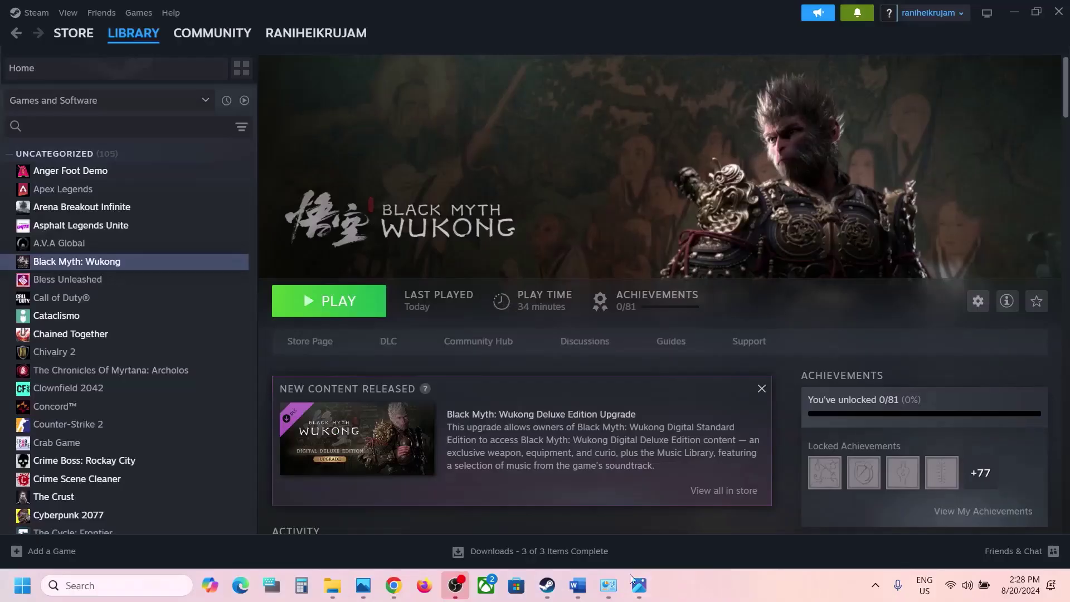
- Copy the word "graphics" from Step 11 of the Word guide about the dedicated graphics card, and minimize the document
{"action": "left_click", "coordinate": [578, 585]}
{"action": "scroll", "coordinate": [406, 384], "scroll_direction": "down", "scroll_amount": 3}
{"action": "scroll", "coordinate": [405, 384], "scroll_direction": "down", "scroll_amount": 1}
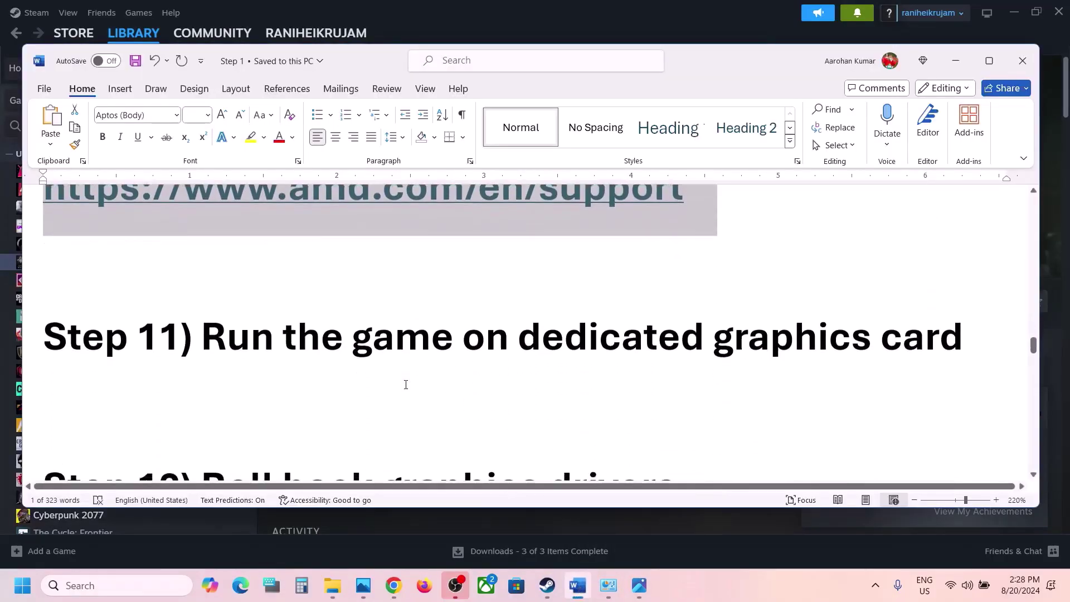
{"action": "double_click", "coordinate": [794, 348]}
{"action": "key", "text": "ctrl+c"}
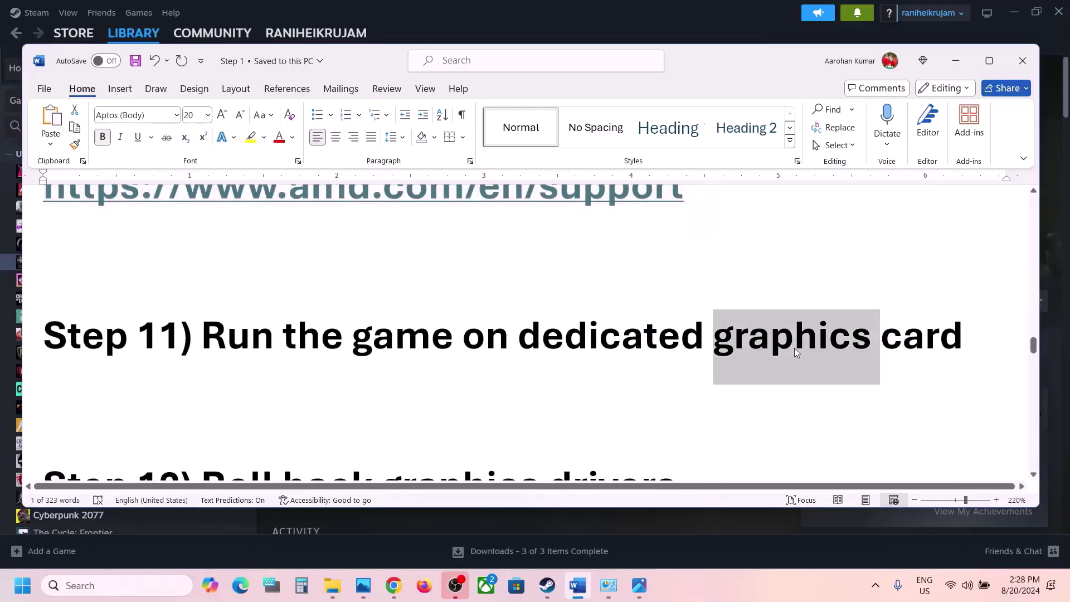
{"action": "left_click", "coordinate": [955, 66]}
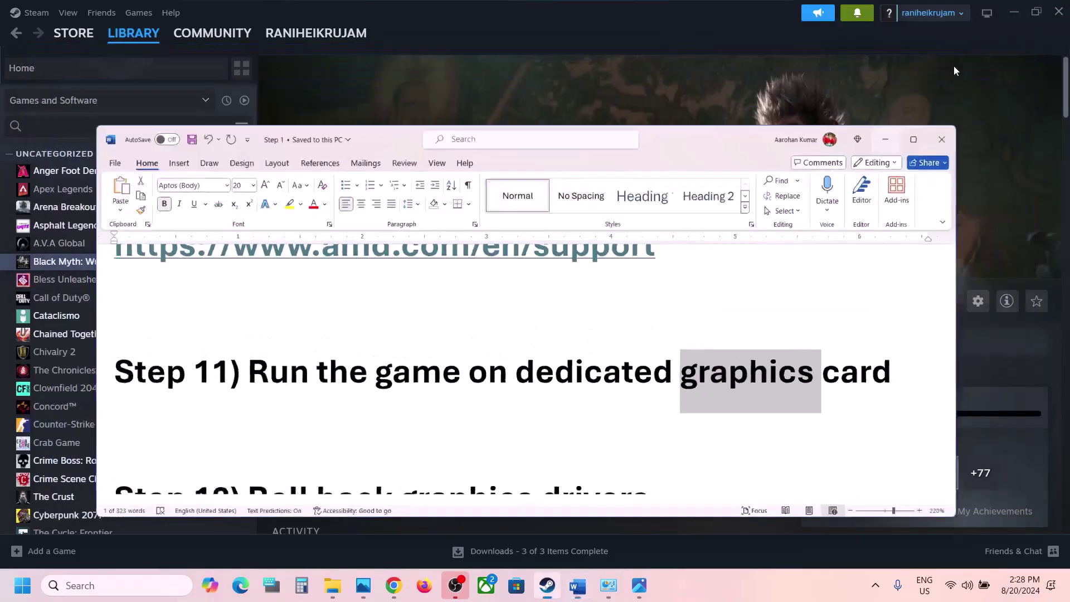
- Search Windows for "graphics" using the copied word, and open Graphics settings
{"action": "left_click", "coordinate": [118, 586]}
{"action": "key", "text": "ctrl+v"}
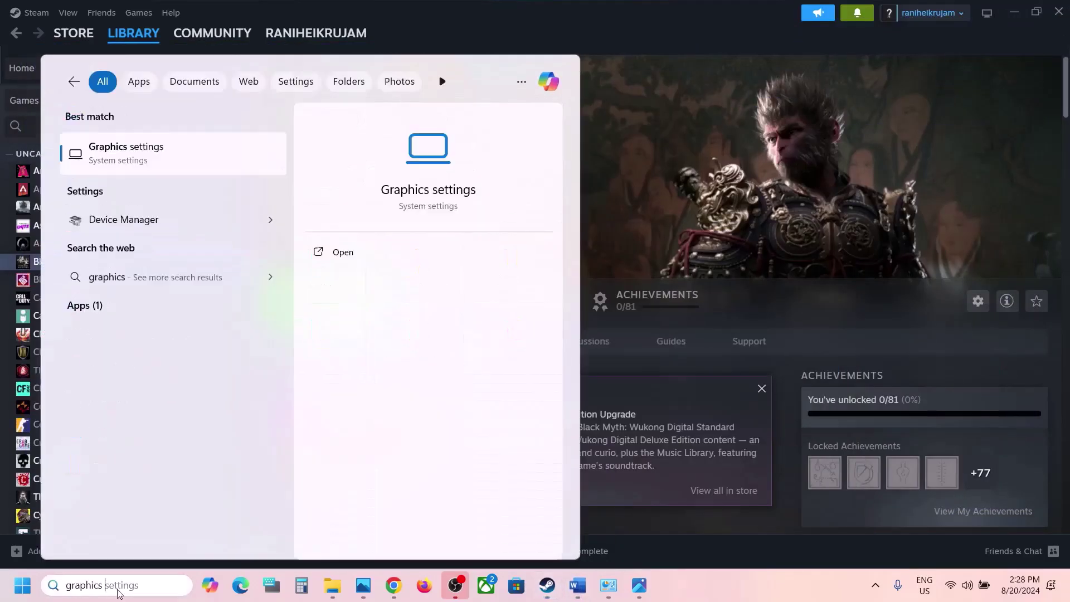
{"action": "left_click", "coordinate": [179, 146]}
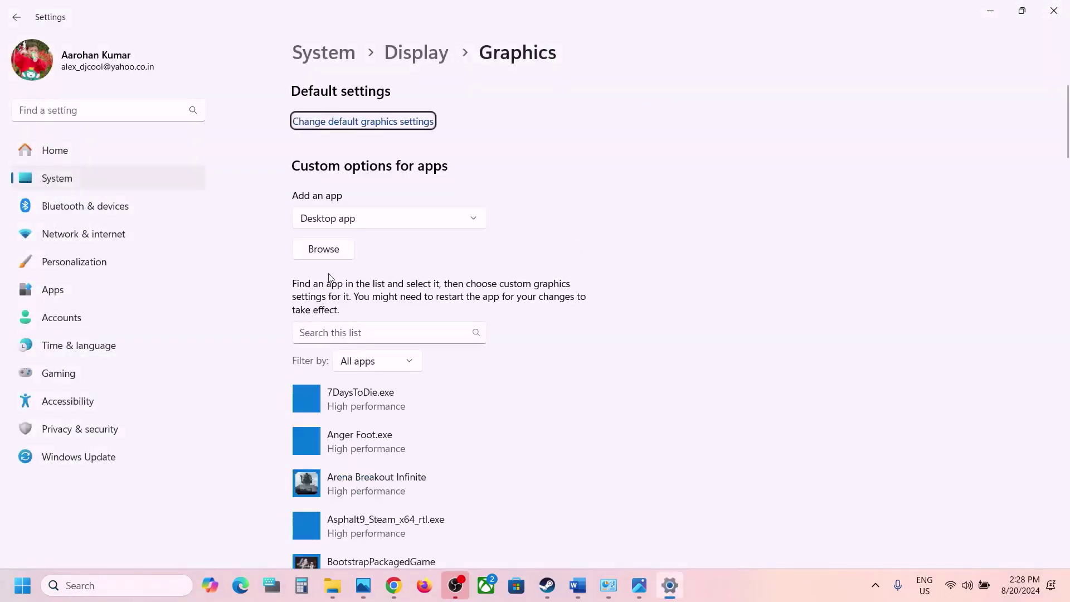
- Add the b1 application from the BlackMythWukong folder to the custom graphics options for apps
{"action": "left_click", "coordinate": [321, 253]}
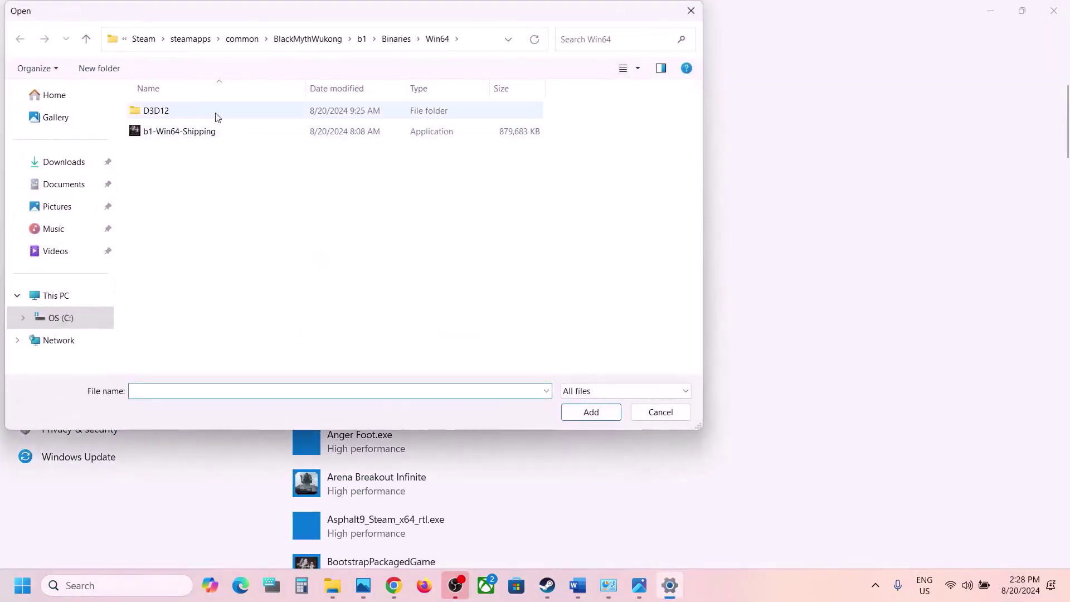
{"action": "left_click", "coordinate": [305, 45]}
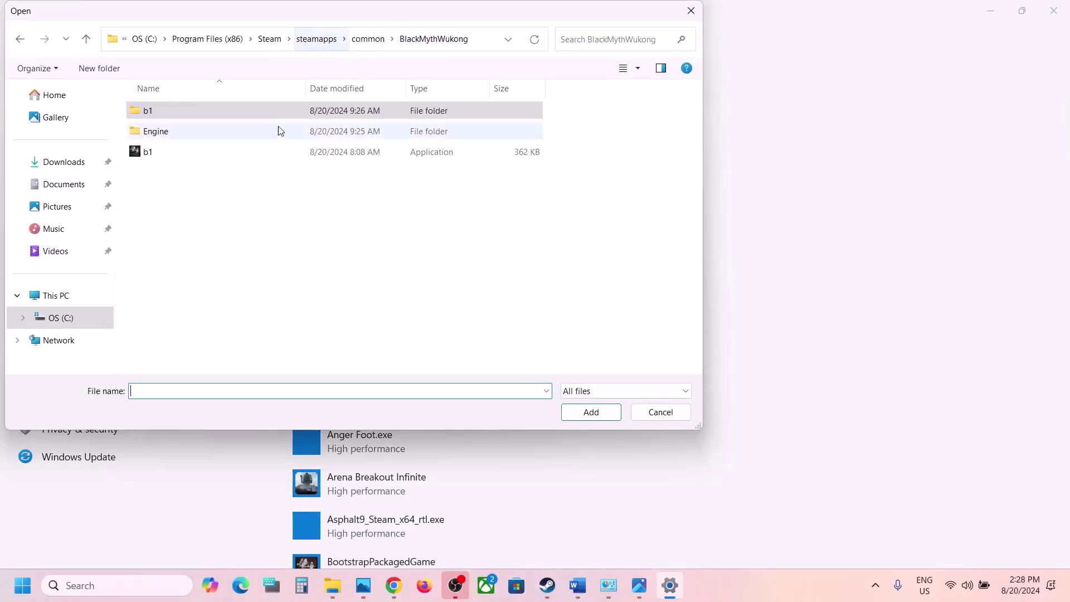
{"action": "left_click", "coordinate": [187, 150]}
{"action": "left_click", "coordinate": [586, 411]}
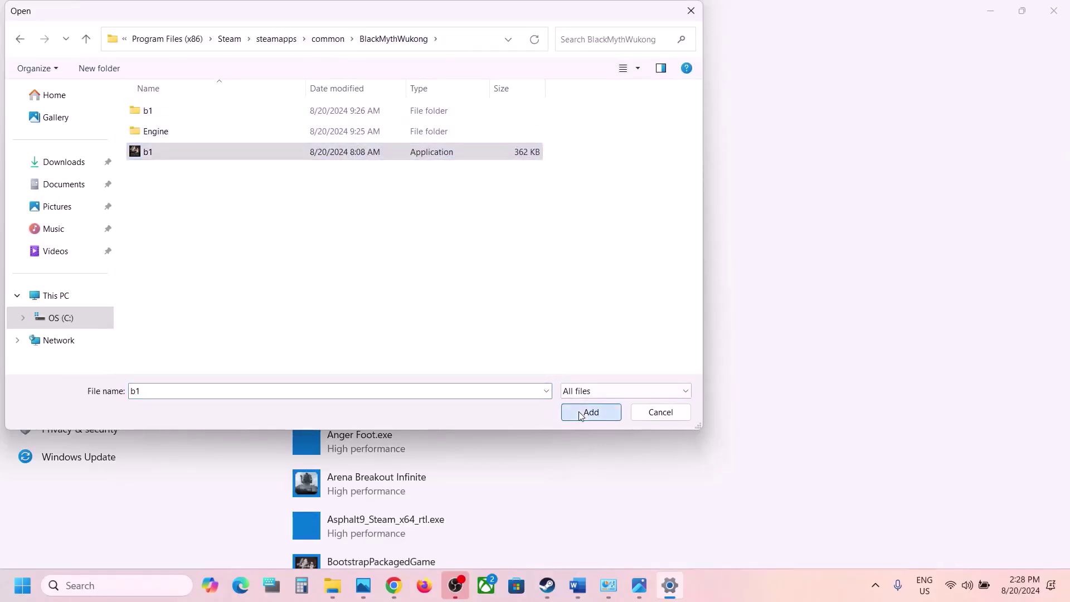
- Set the graphics preference of BootstrapPackagedGame to High performance and save it
{"action": "scroll", "coordinate": [490, 428], "scroll_direction": "down", "scroll_amount": 2}
{"action": "scroll", "coordinate": [490, 425], "scroll_direction": "down", "scroll_amount": 3}
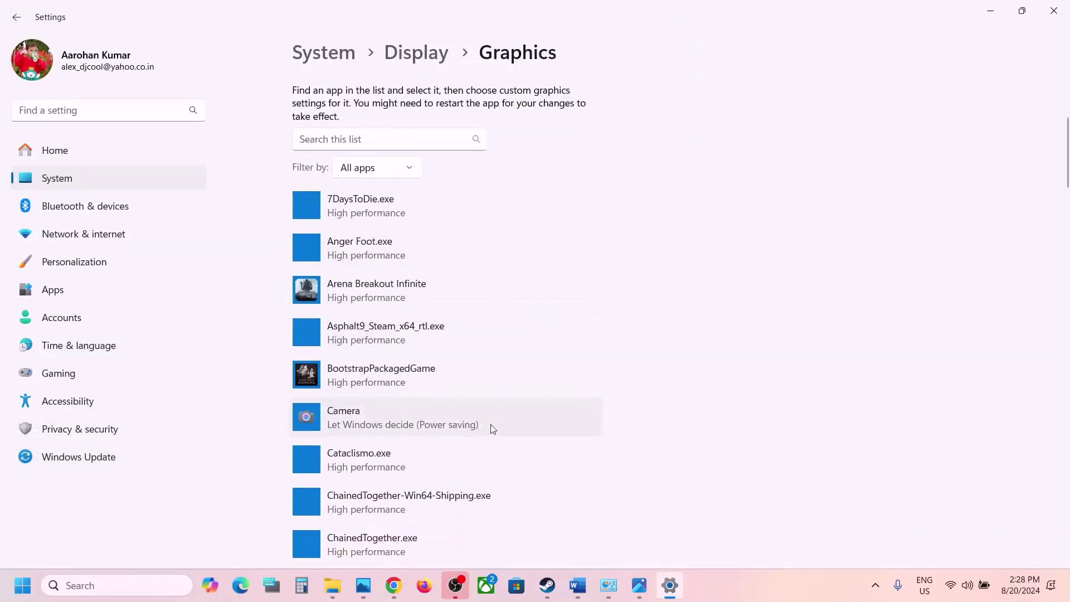
{"action": "scroll", "coordinate": [491, 425], "scroll_direction": "down", "scroll_amount": 1}
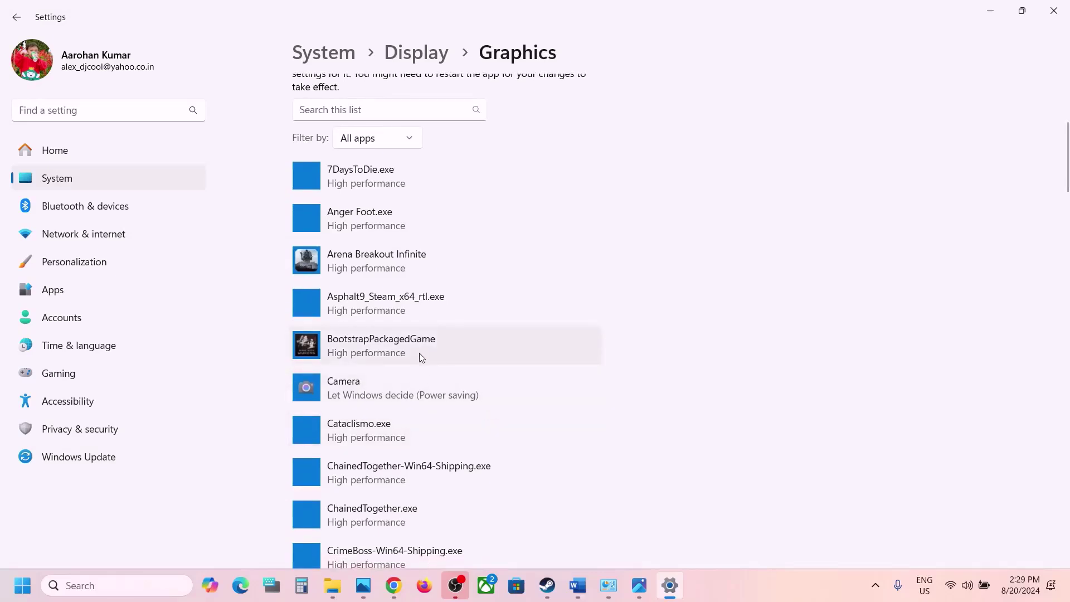
{"action": "left_click", "coordinate": [415, 350]}
{"action": "left_click", "coordinate": [483, 418]}
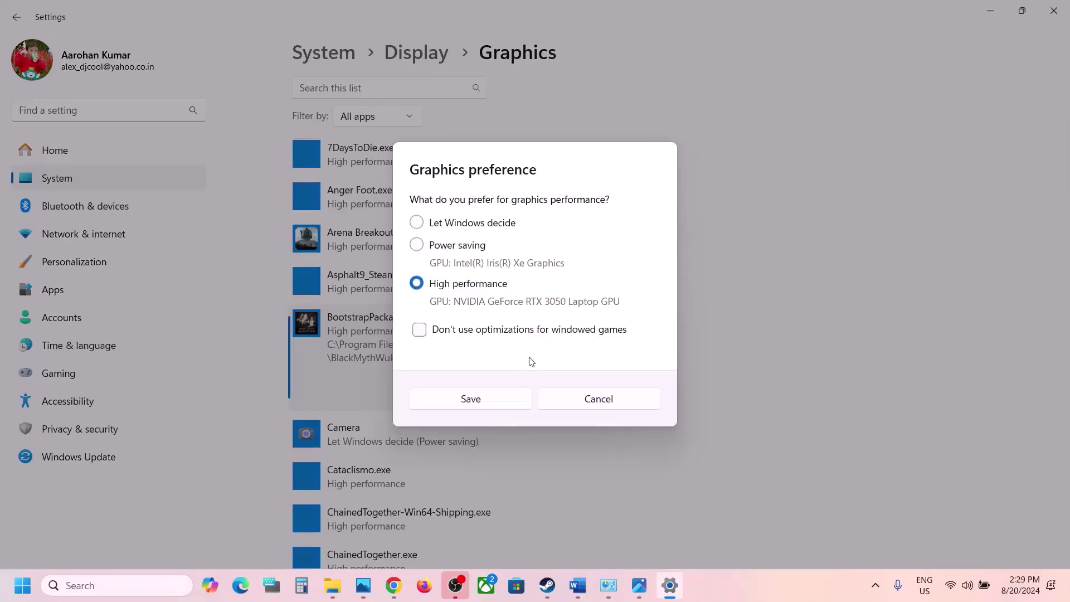
{"action": "left_click", "coordinate": [454, 405]}
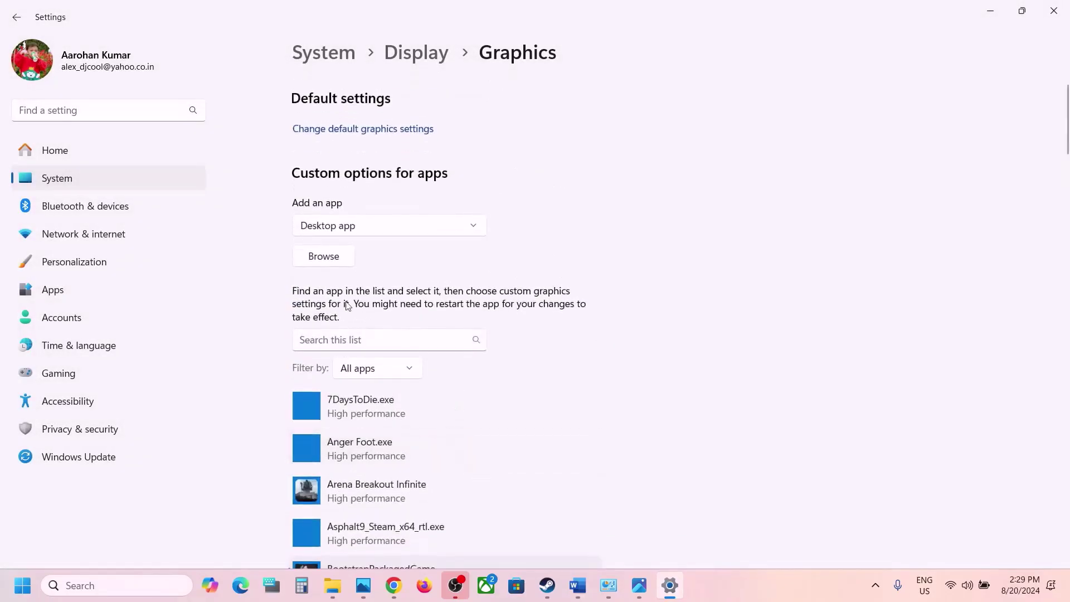
- Add b1-Win64-Shipping from b1\Binaries\Win64 to the custom graphics options for apps
{"action": "left_click", "coordinate": [326, 259]}
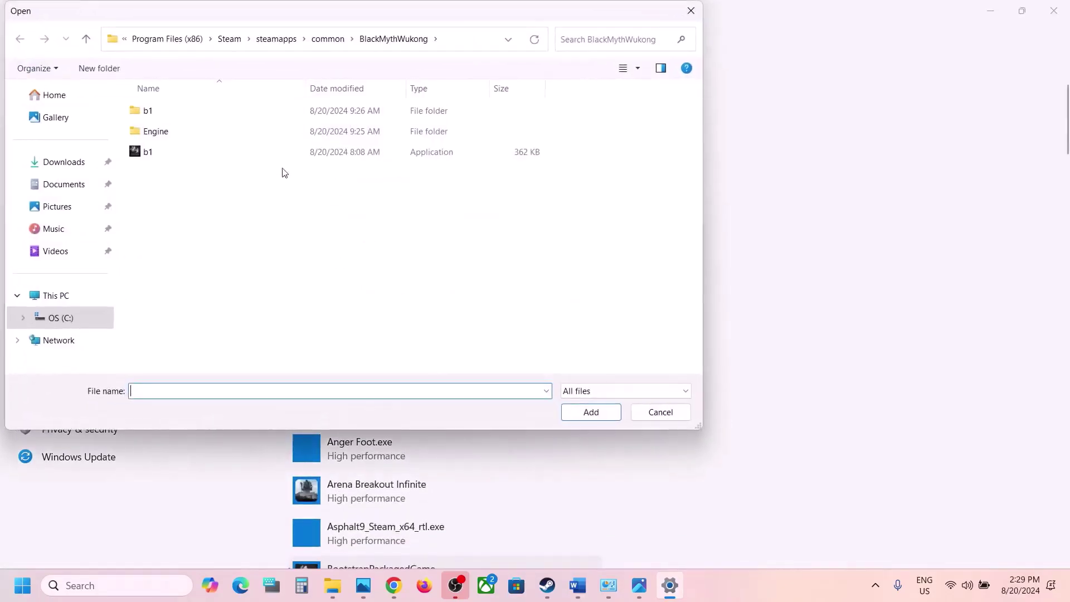
{"action": "double_click", "coordinate": [196, 110]}
{"action": "double_click", "coordinate": [192, 110]}
{"action": "double_click", "coordinate": [191, 111]}
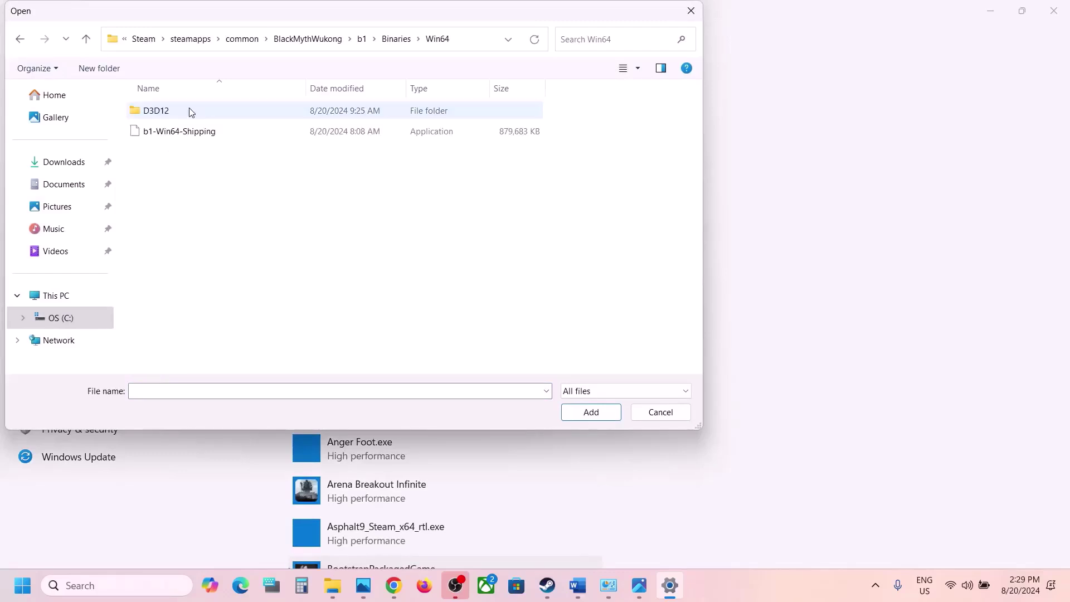
{"action": "left_click", "coordinate": [212, 132]}
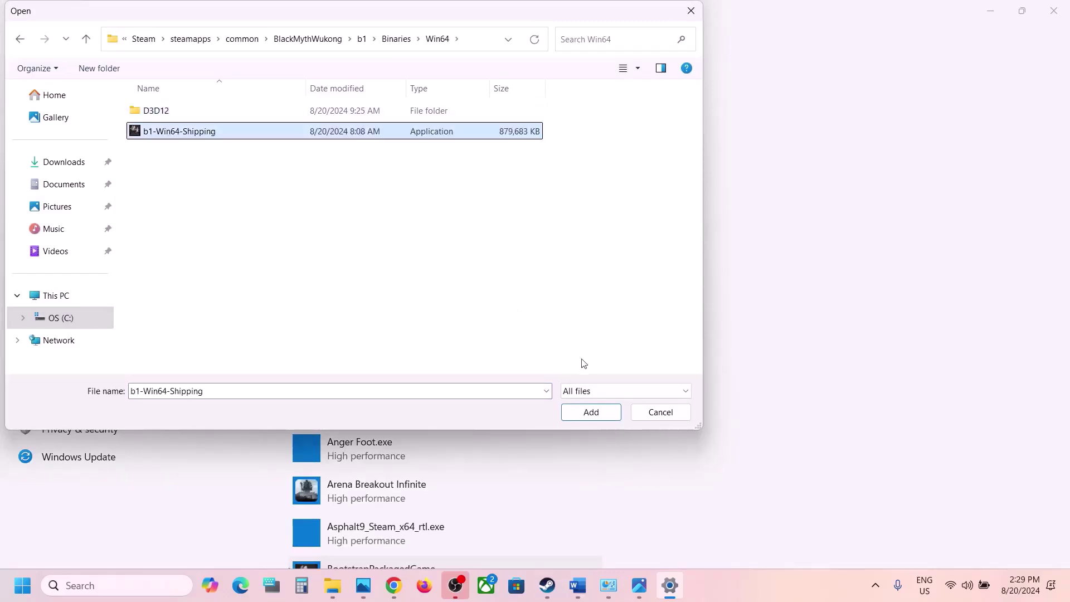
{"action": "left_click", "coordinate": [583, 412]}
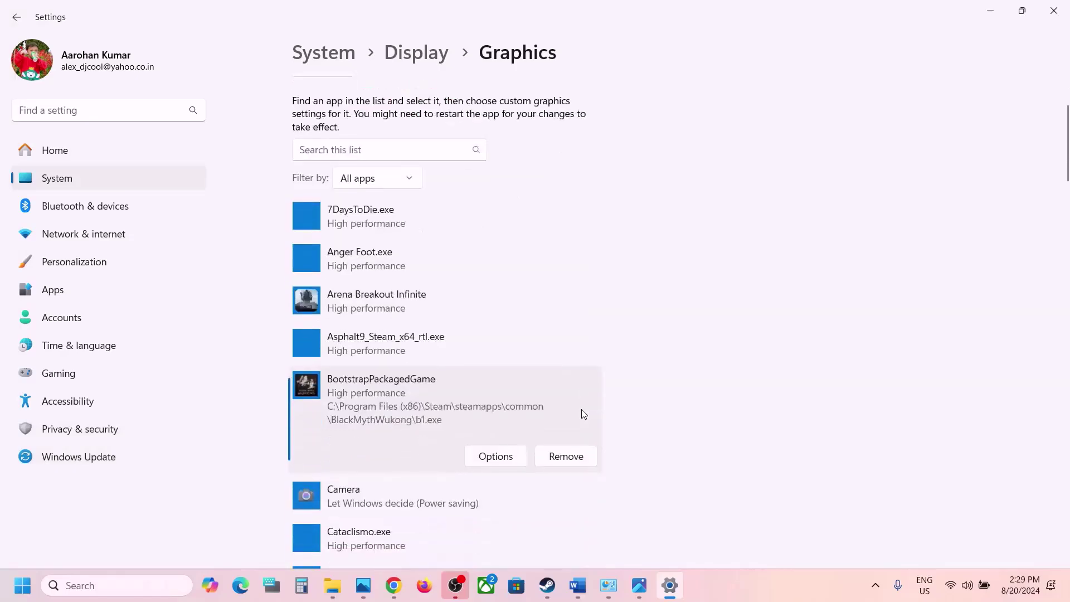
- Set the graphics preference of b1 (b1-Win64-Shipping.exe) to High performance, save it and close Settings
{"action": "scroll", "coordinate": [584, 413], "scroll_direction": "down", "scroll_amount": 6}
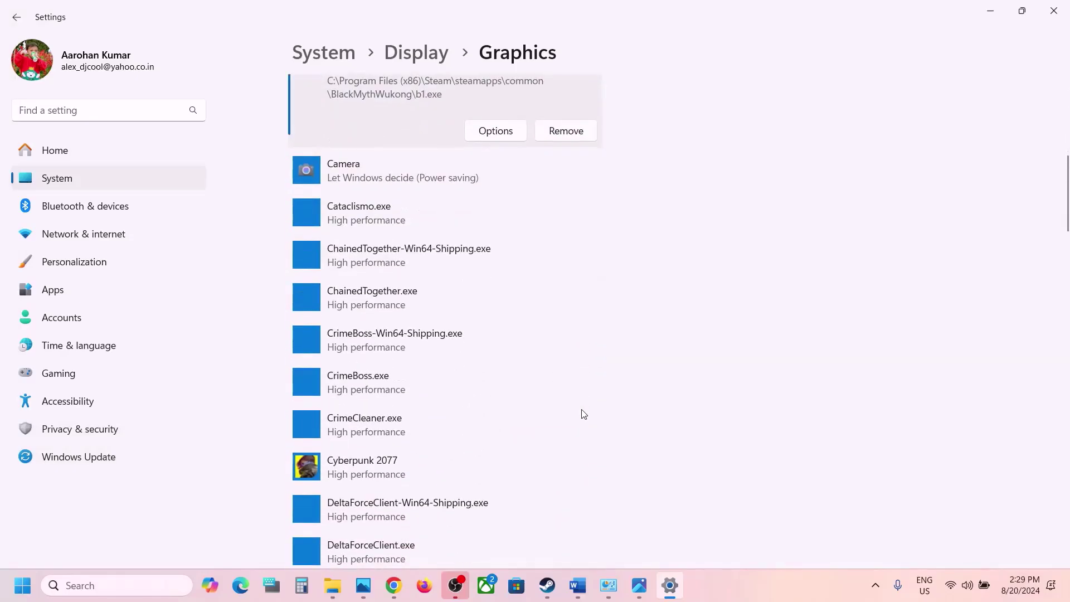
{"action": "scroll", "coordinate": [584, 414], "scroll_direction": "down", "scroll_amount": 4}
{"action": "scroll", "coordinate": [584, 413], "scroll_direction": "down", "scroll_amount": 5}
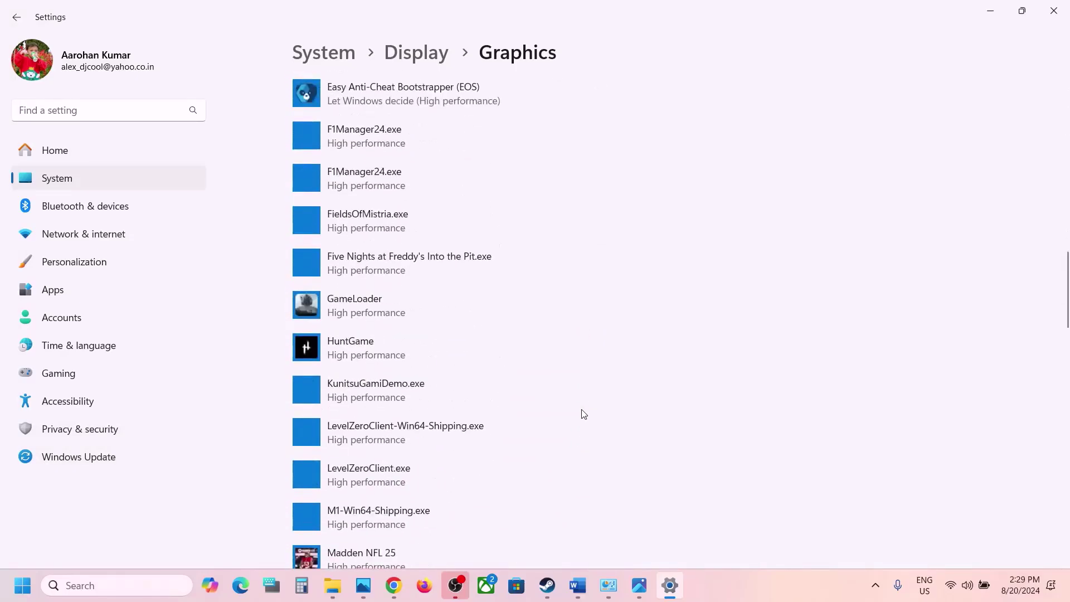
{"action": "scroll", "coordinate": [583, 413], "scroll_direction": "down", "scroll_amount": 8}
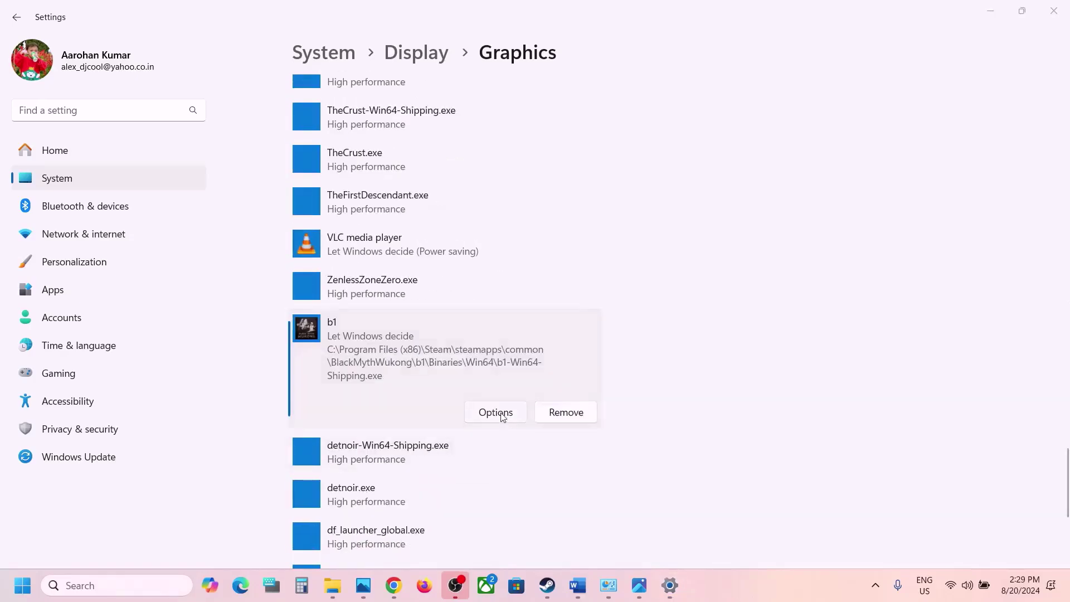
{"action": "left_click", "coordinate": [496, 413]}
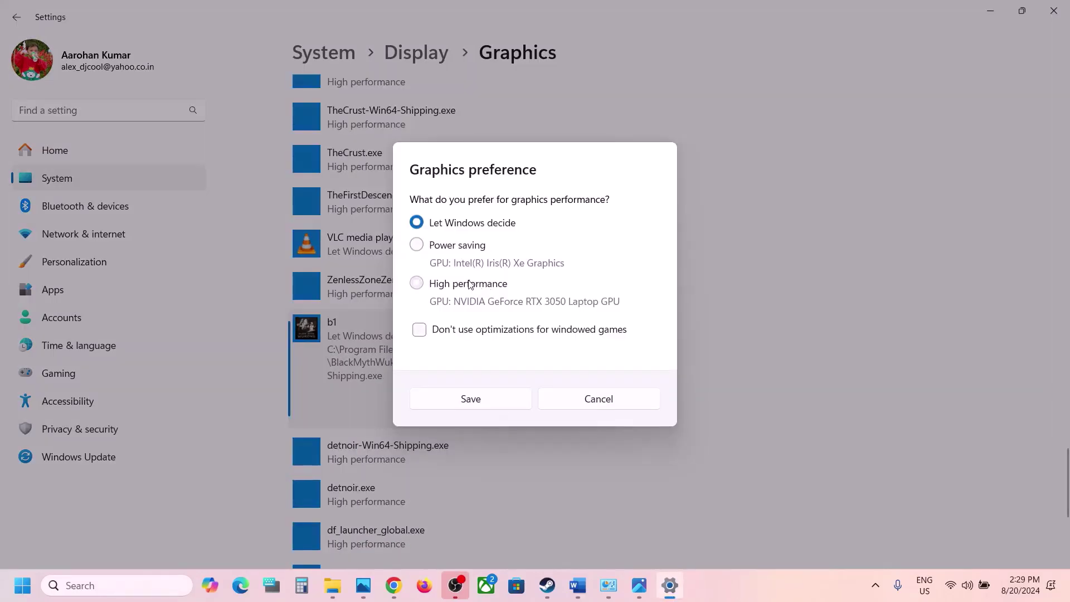
{"action": "left_click", "coordinate": [470, 284]}
{"action": "left_click", "coordinate": [492, 398]}
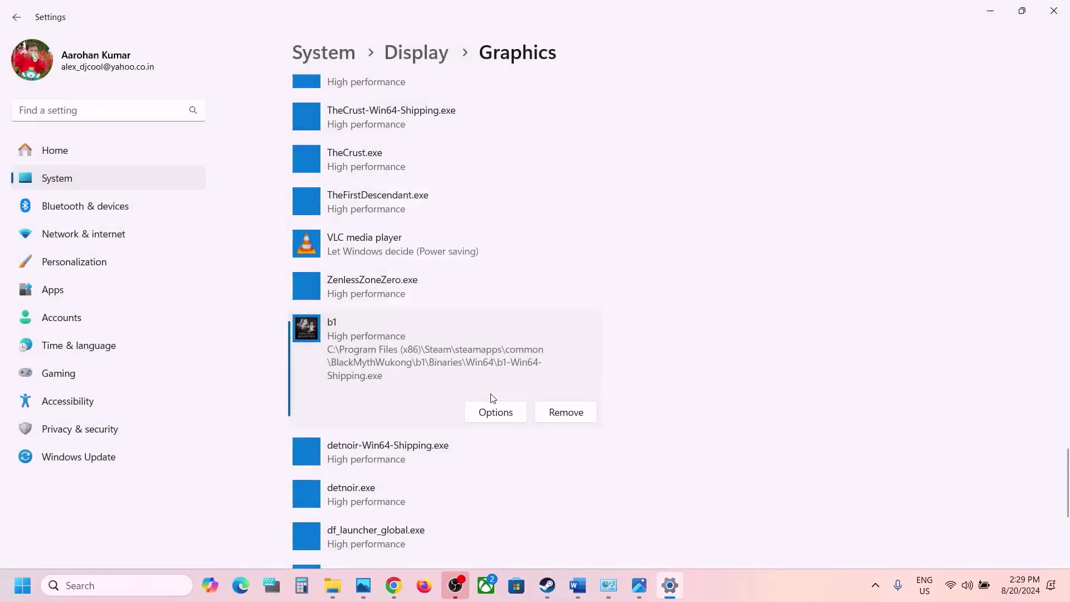
{"action": "left_click", "coordinate": [1053, 11]}
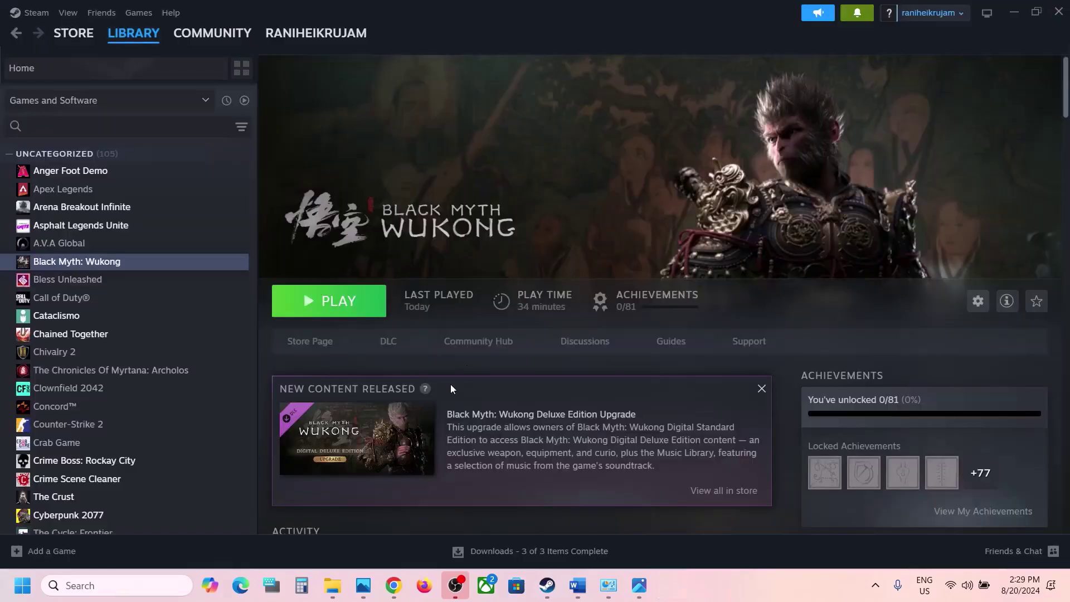
- Switch to the Word guide, go to Step 12 on rolling back graphics drivers, and copy the NVIDIA GeForce drivers link
{"action": "left_click", "coordinate": [577, 585]}
{"action": "scroll", "coordinate": [456, 351], "scroll_direction": "down", "scroll_amount": 3}
{"action": "scroll", "coordinate": [456, 352], "scroll_direction": "down", "scroll_amount": 2}
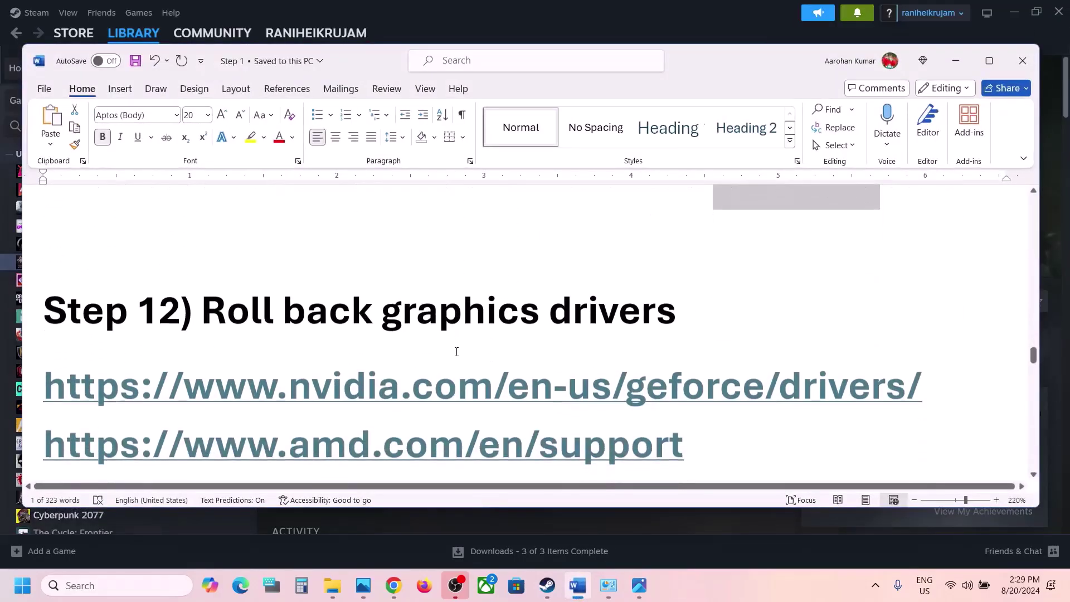
{"action": "left_click_drag", "start_coordinate": [211, 234], "coordinate": [662, 270]}
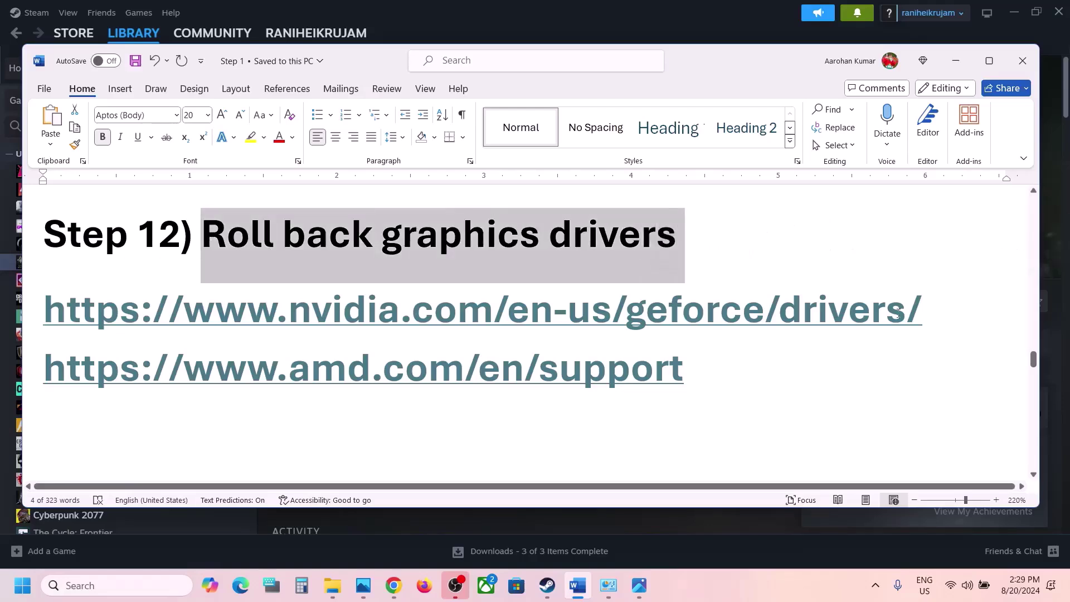
{"action": "left_click_drag", "start_coordinate": [921, 312], "coordinate": [11, 320]}
{"action": "key", "text": "ctrl+c"}
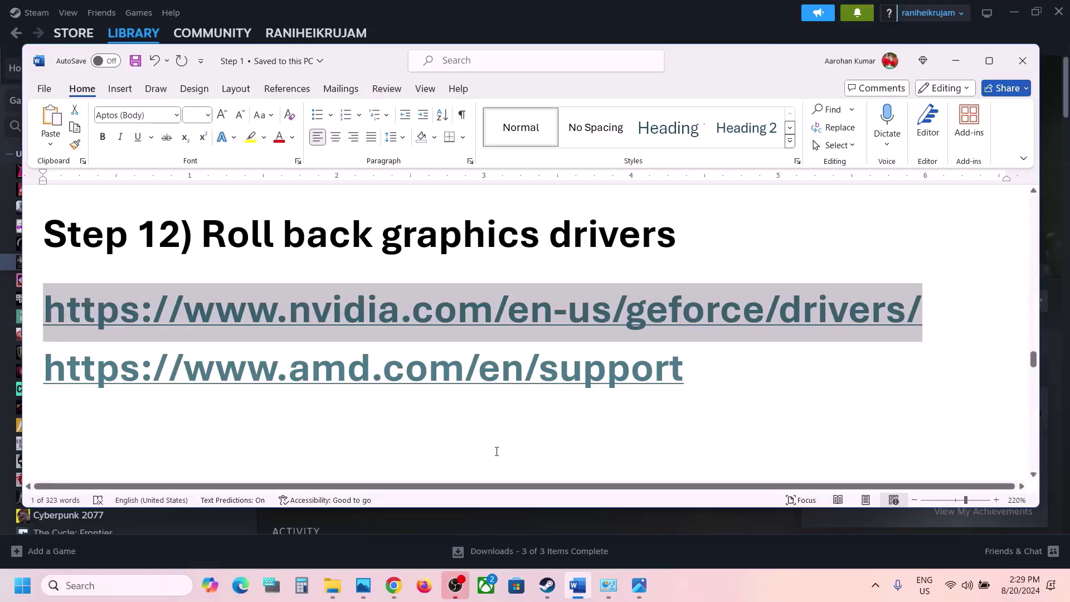
- Switch to Chrome and open the copied NVIDIA drivers link in a new tab
{"action": "left_click", "coordinate": [394, 585]}
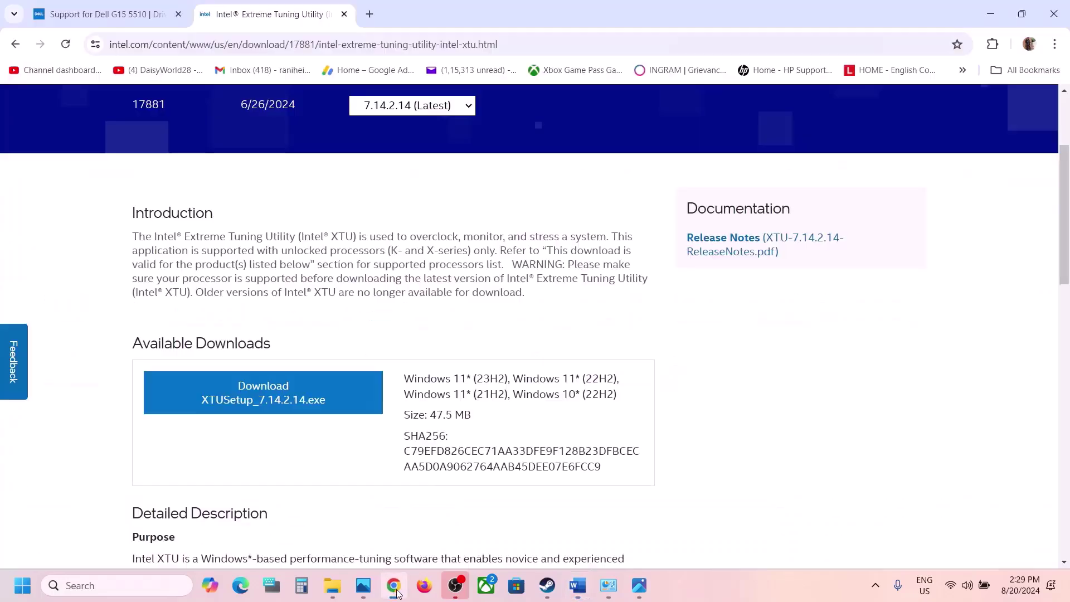
{"action": "left_click", "coordinate": [374, 17]}
{"action": "key", "text": "ctrl+v"}
{"action": "key", "text": "Return"}
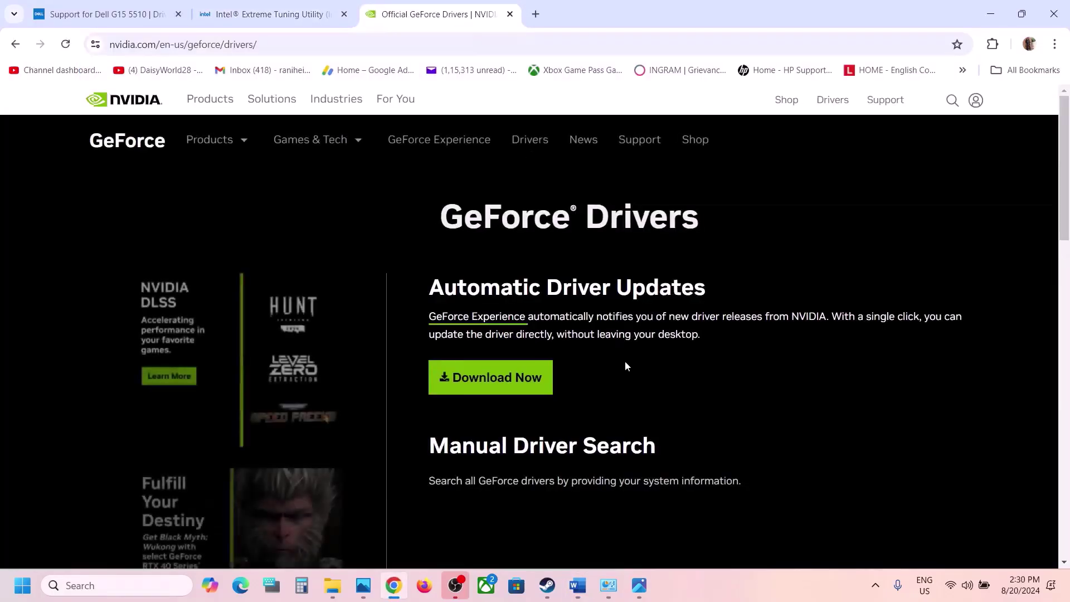
- Run the manual driver search for the GeForce RTX 3050 Laptop GPU on Windows 11 with download type All
{"action": "scroll", "coordinate": [625, 365], "scroll_direction": "down", "scroll_amount": 5}
{"action": "scroll", "coordinate": [604, 226], "scroll_direction": "up", "scroll_amount": 3}
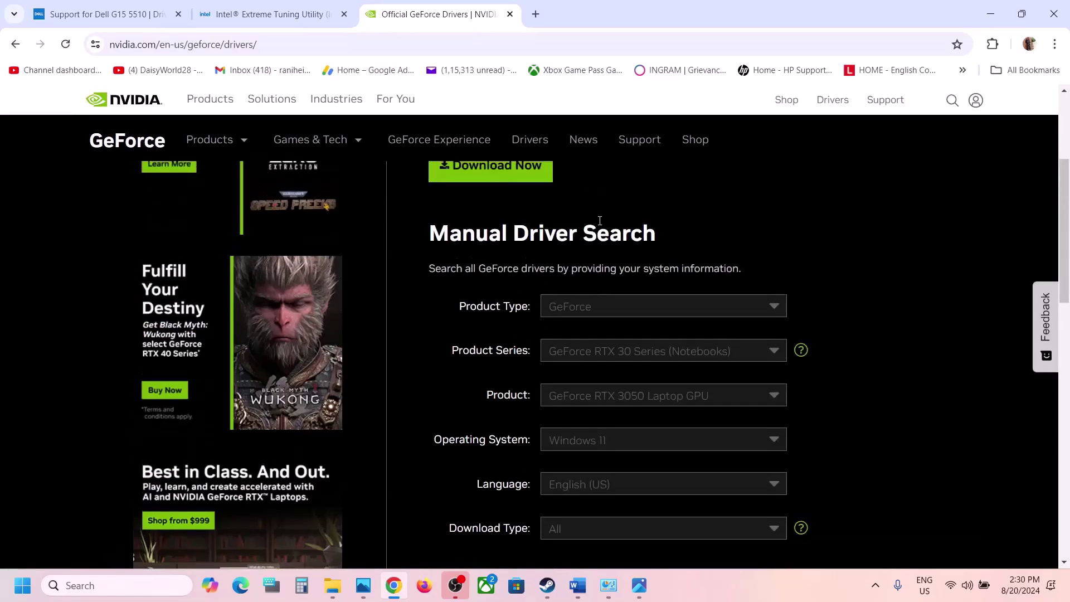
{"action": "scroll", "coordinate": [624, 363], "scroll_direction": "down", "scroll_amount": 3}
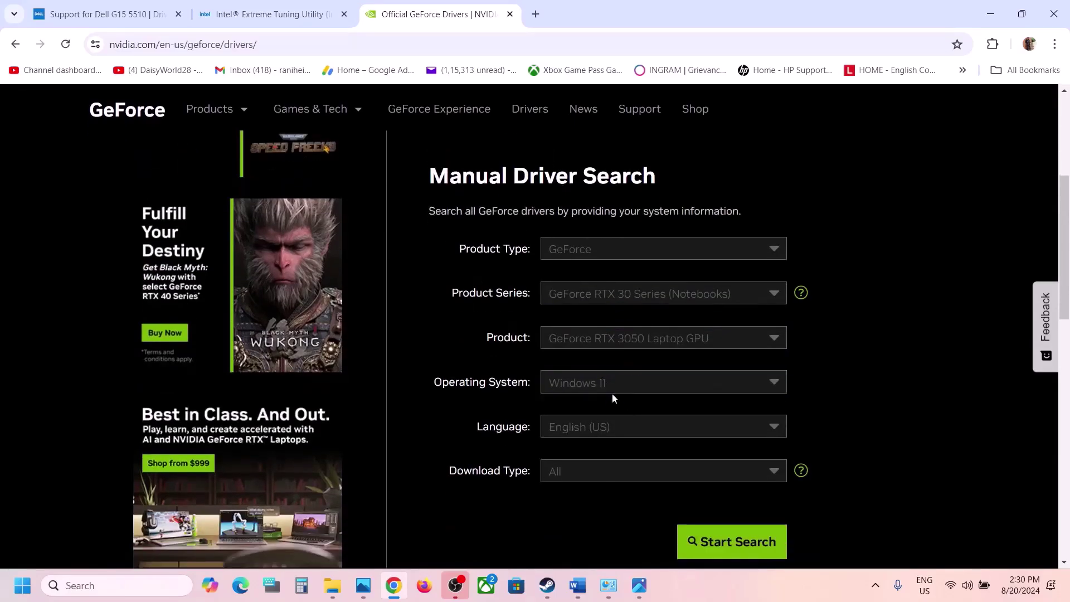
{"action": "left_click", "coordinate": [714, 427]}
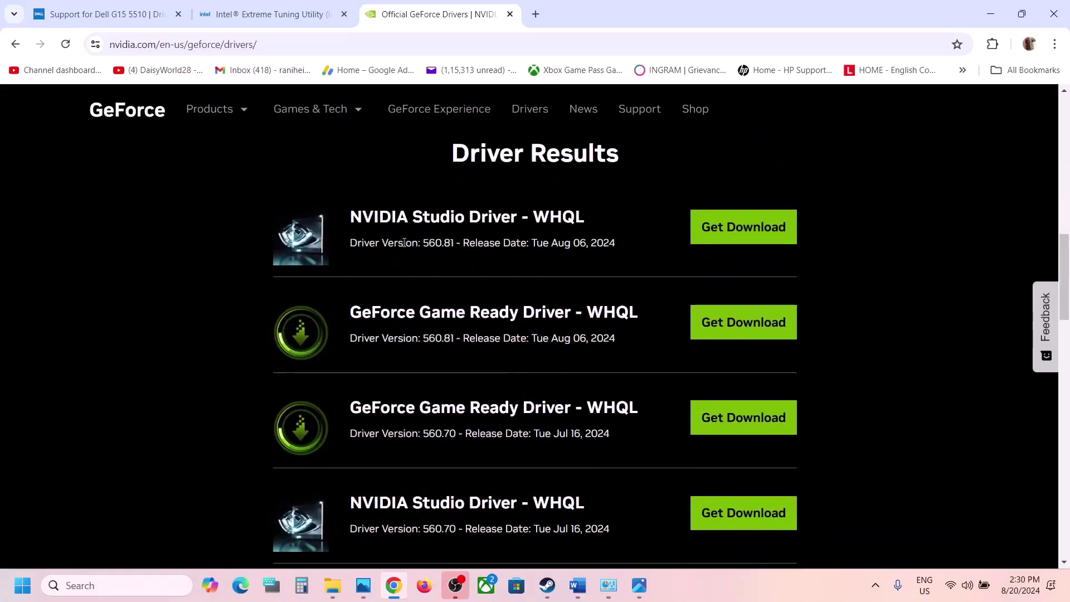
- Compare the GeForce Game Ready Driver versions in the results, highlighting 560.81, 560.70 and 556.12
{"action": "left_click_drag", "start_coordinate": [362, 315], "coordinate": [485, 311]}
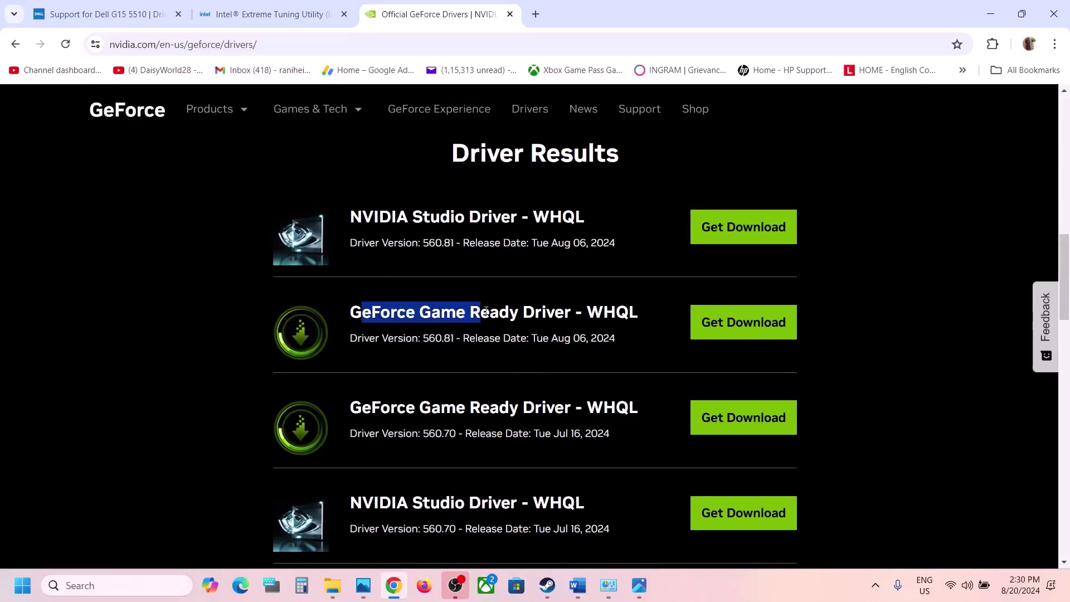
{"action": "left_click_drag", "start_coordinate": [420, 338], "coordinate": [454, 338]}
{"action": "scroll", "coordinate": [454, 337], "scroll_direction": "down", "scroll_amount": 1}
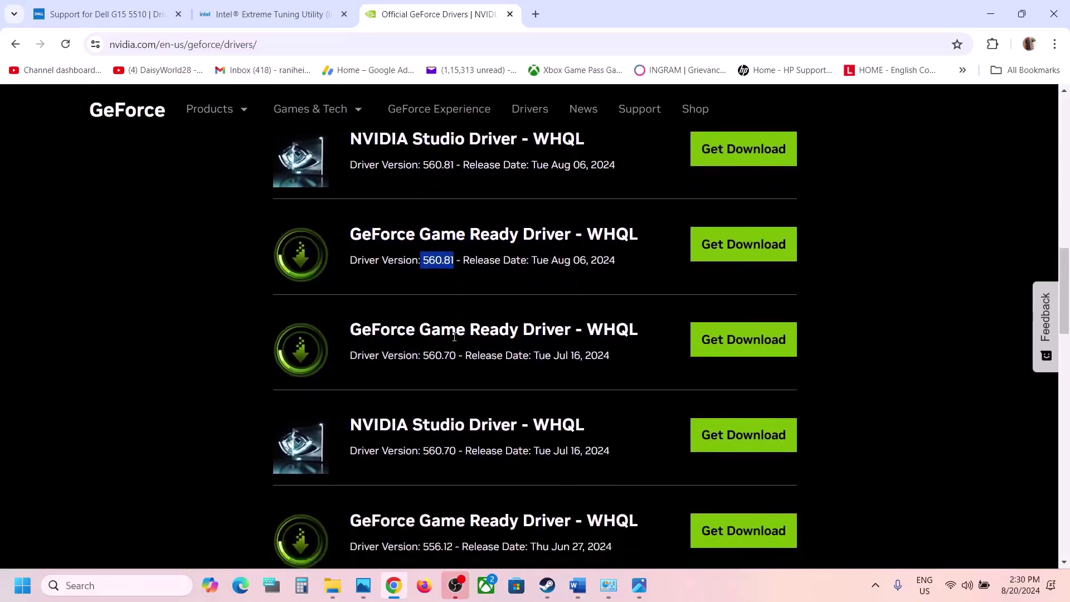
{"action": "scroll", "coordinate": [436, 362], "scroll_direction": "down", "scroll_amount": 1}
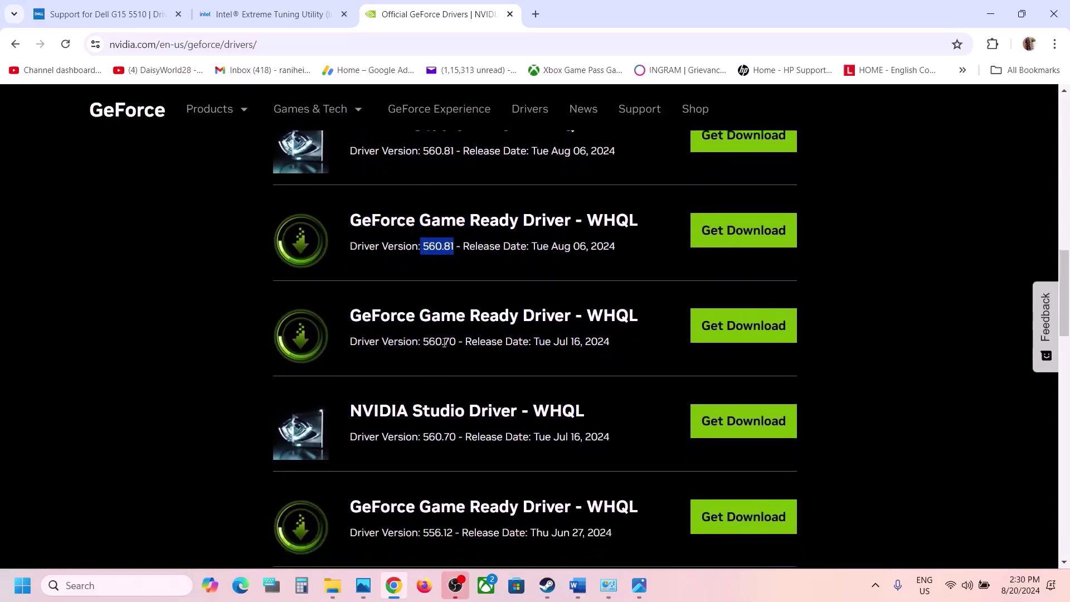
{"action": "left_click_drag", "start_coordinate": [425, 343], "coordinate": [456, 338]}
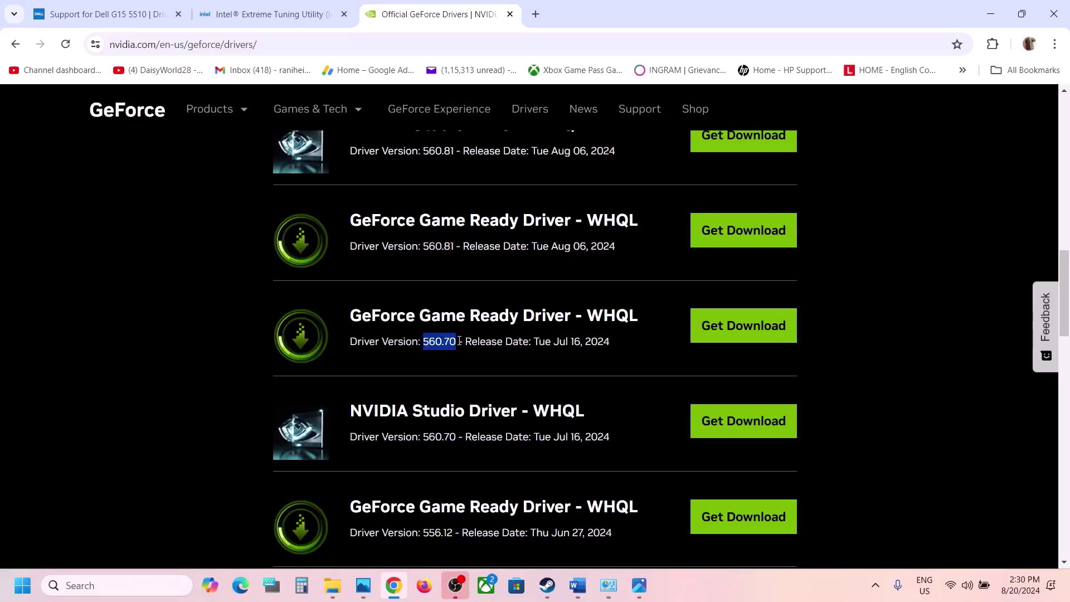
{"action": "scroll", "coordinate": [452, 364], "scroll_direction": "down", "scroll_amount": 1}
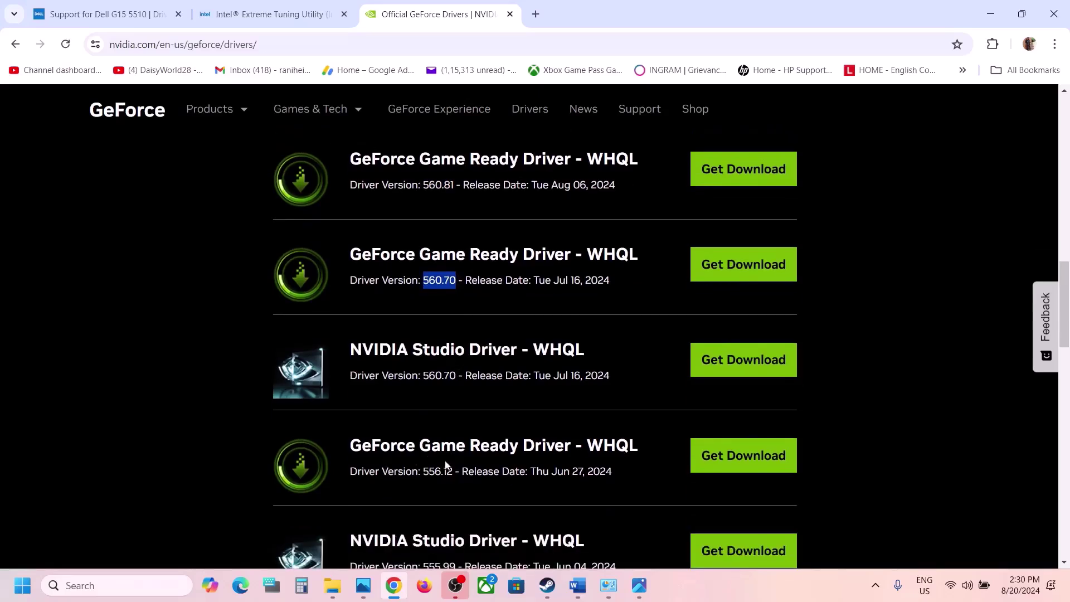
{"action": "left_click_drag", "start_coordinate": [428, 467], "coordinate": [460, 471]}
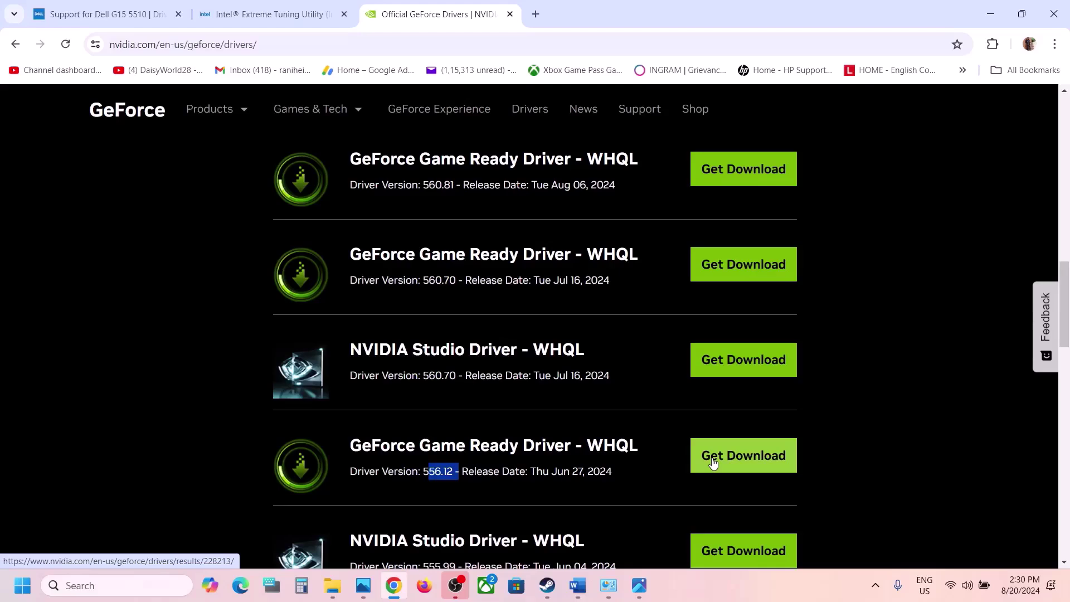
- Display the Windows power options that include Restart, and dismiss them without choosing one
{"action": "left_click", "coordinate": [25, 582]}
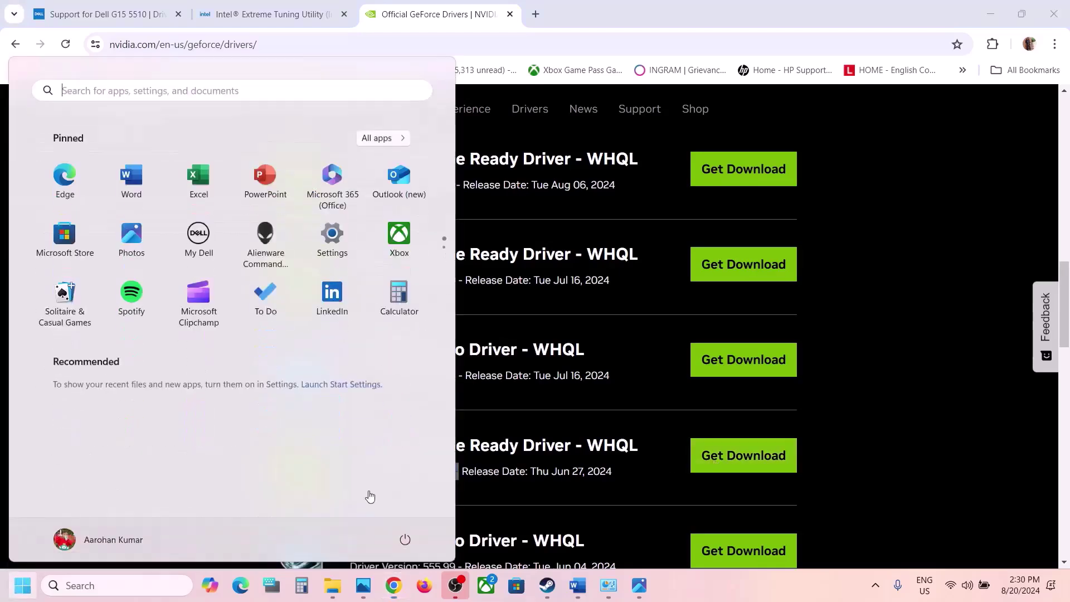
{"action": "left_click", "coordinate": [407, 536]}
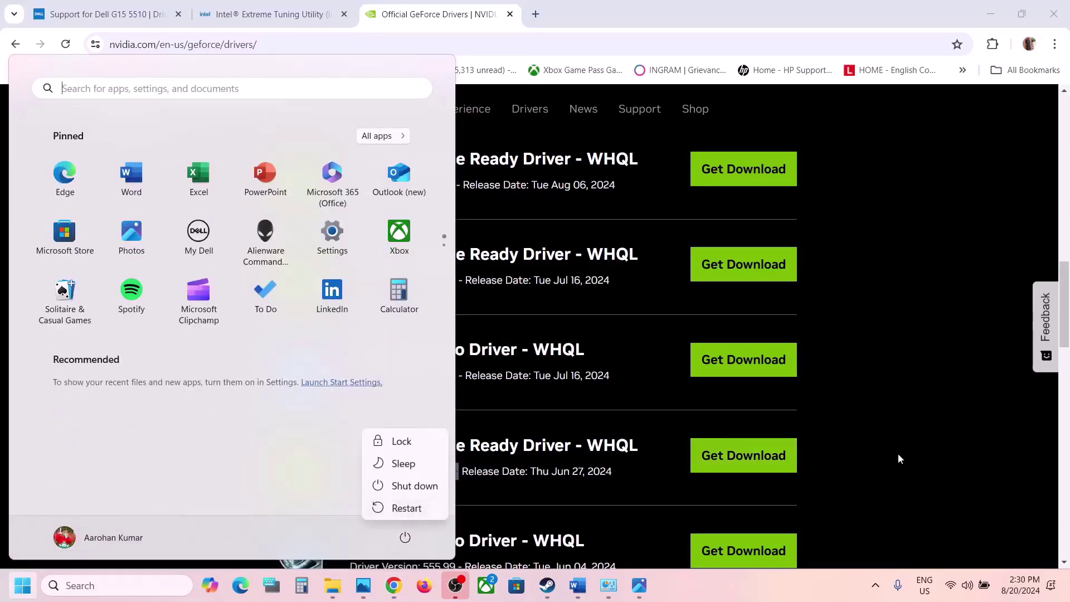
{"action": "key", "text": "Escape"}
- Copy the AMD support link from Step 12 of the Word guide and open it in a new Chrome tab
{"action": "left_click", "coordinate": [577, 585]}
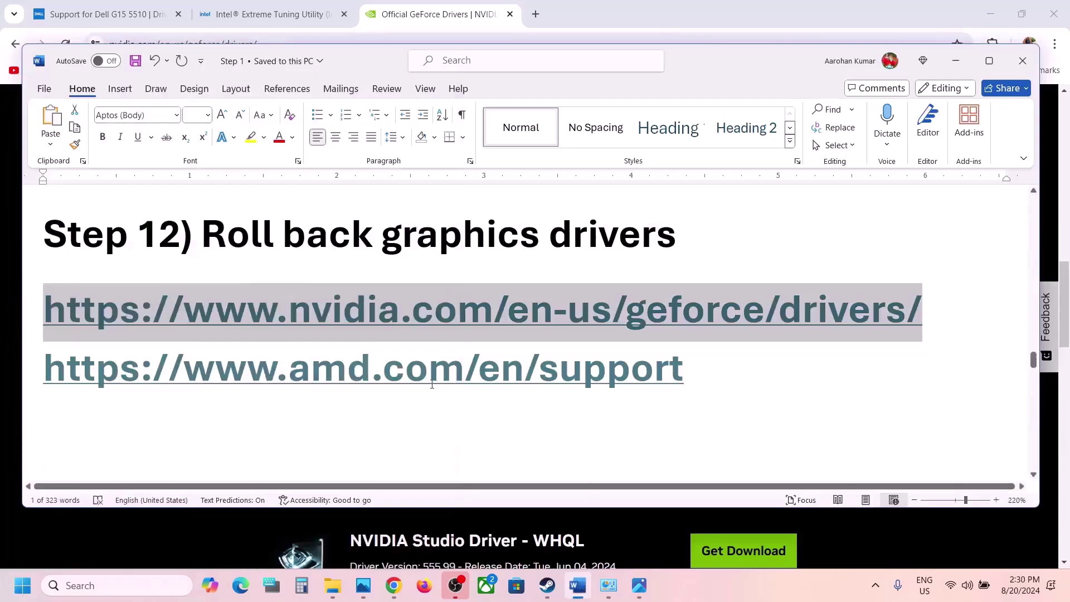
{"action": "left_click_drag", "start_coordinate": [703, 359], "coordinate": [172, 358]}
{"action": "key", "text": "ctrl+c"}
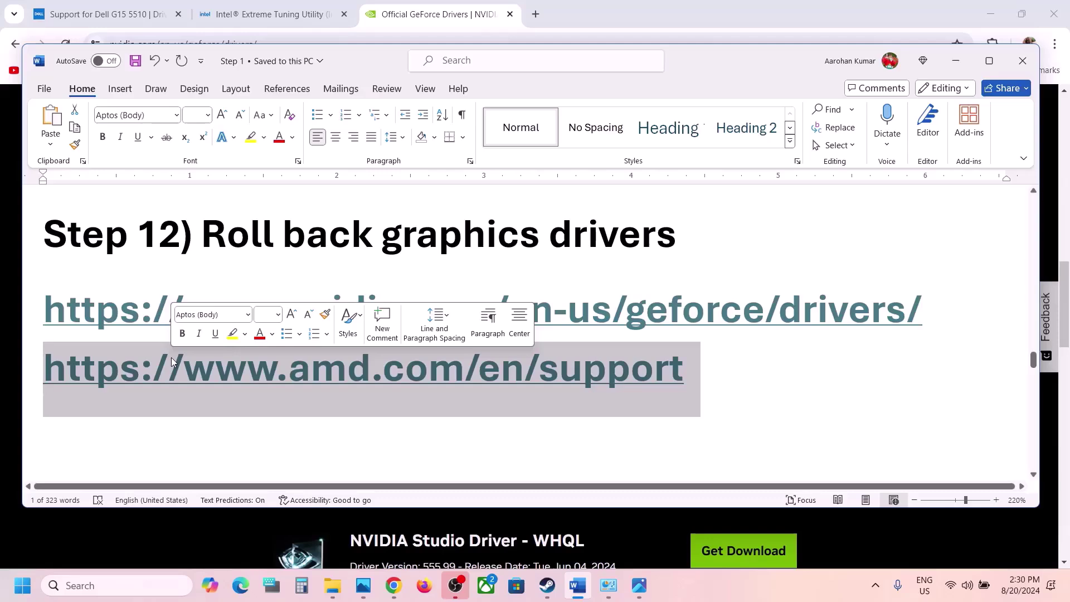
{"action": "left_click", "coordinate": [535, 14]}
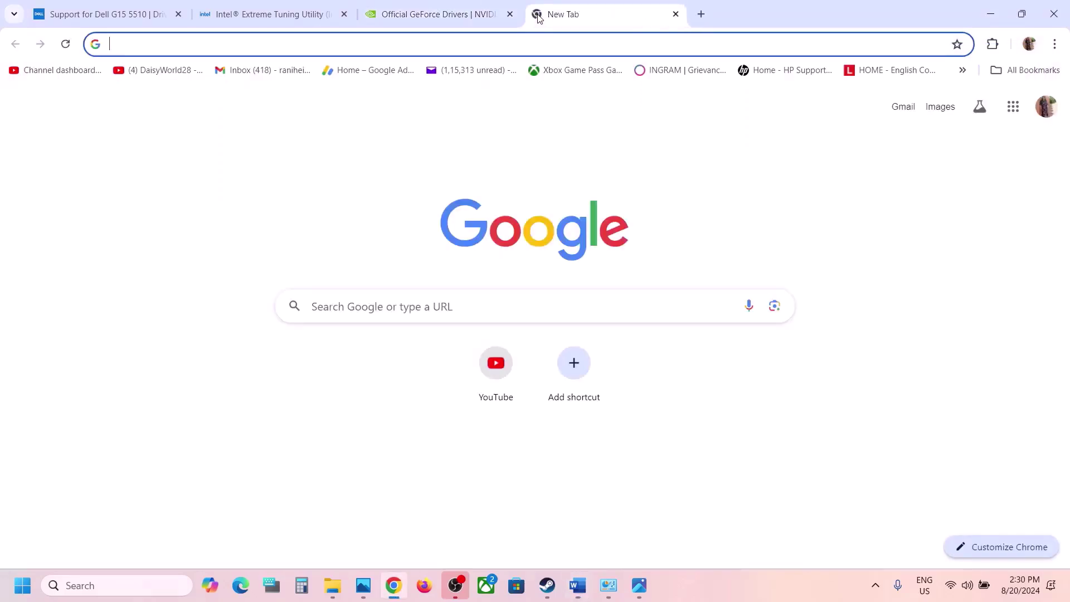
{"action": "key", "text": "ctrl+v"}
{"action": "key", "text": "Return"}
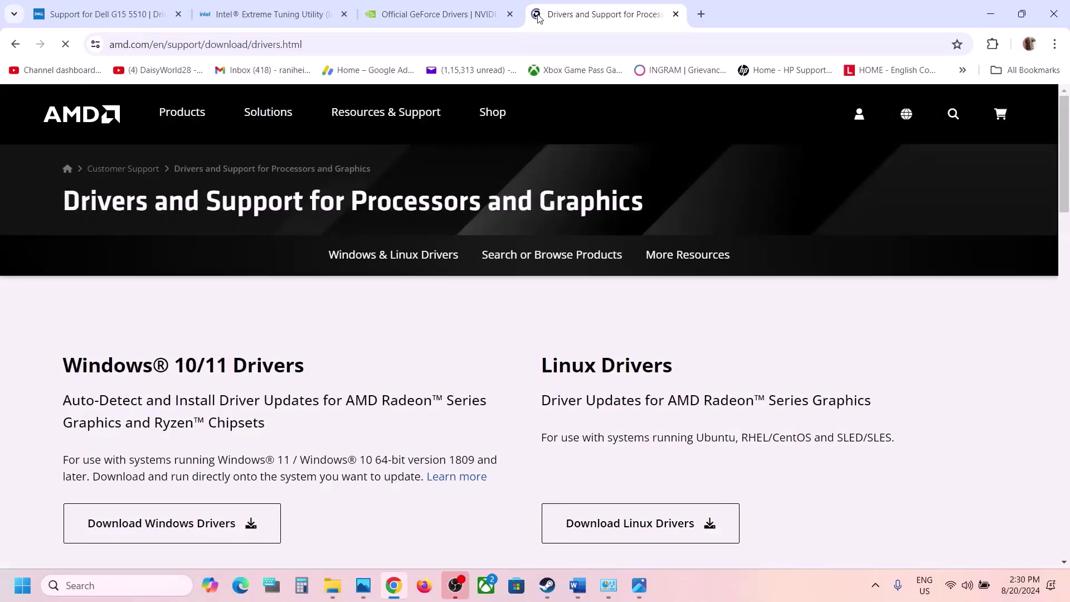
- Browse AMD drivers for Graphics, Radeon RX, Radeon RX 7000 Series, AMD Radeon RX 7900 XTX, and submit the selection
{"action": "scroll", "coordinate": [352, 356], "scroll_direction": "down", "scroll_amount": 8}
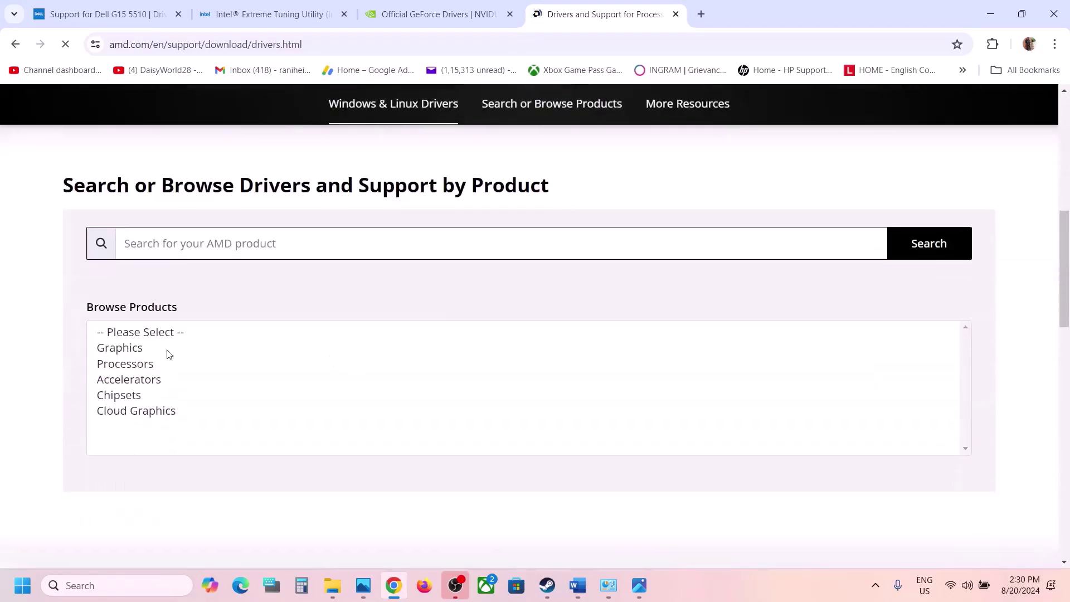
{"action": "left_click", "coordinate": [141, 352]}
{"action": "scroll", "coordinate": [143, 355], "scroll_direction": "down", "scroll_amount": 3}
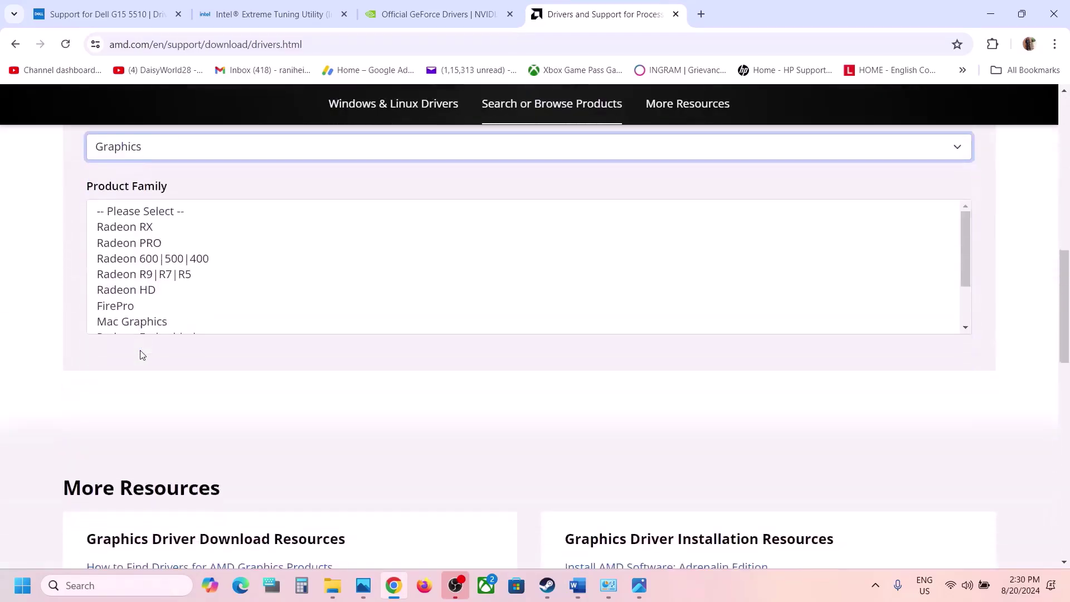
{"action": "left_click", "coordinate": [136, 224]}
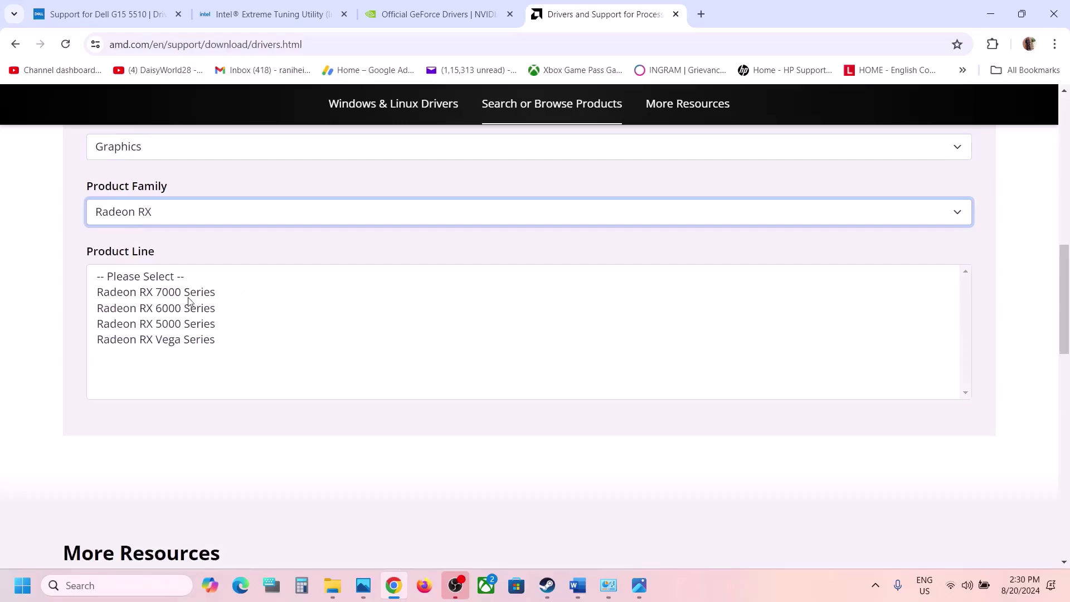
{"action": "left_click", "coordinate": [189, 295]}
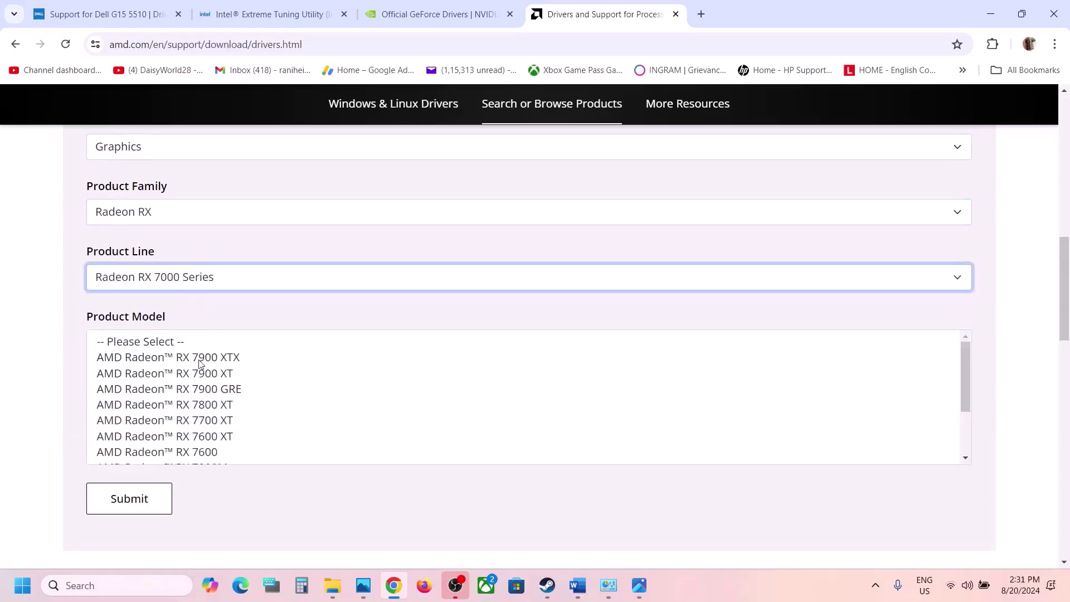
{"action": "left_click", "coordinate": [200, 359]}
{"action": "left_click", "coordinate": [145, 396]}
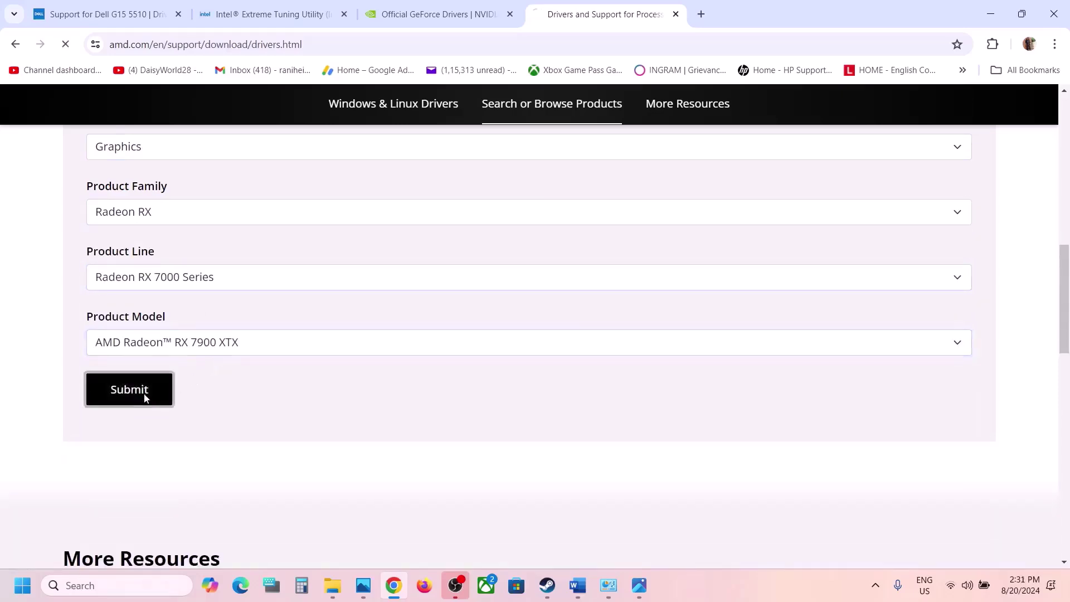
- Open the Previous Drivers page, expand Windows 11 - 64-Bit Edition, and highlight Adrenalin revision number 24.6.1
{"action": "scroll", "coordinate": [143, 398], "scroll_direction": "down", "scroll_amount": 3}
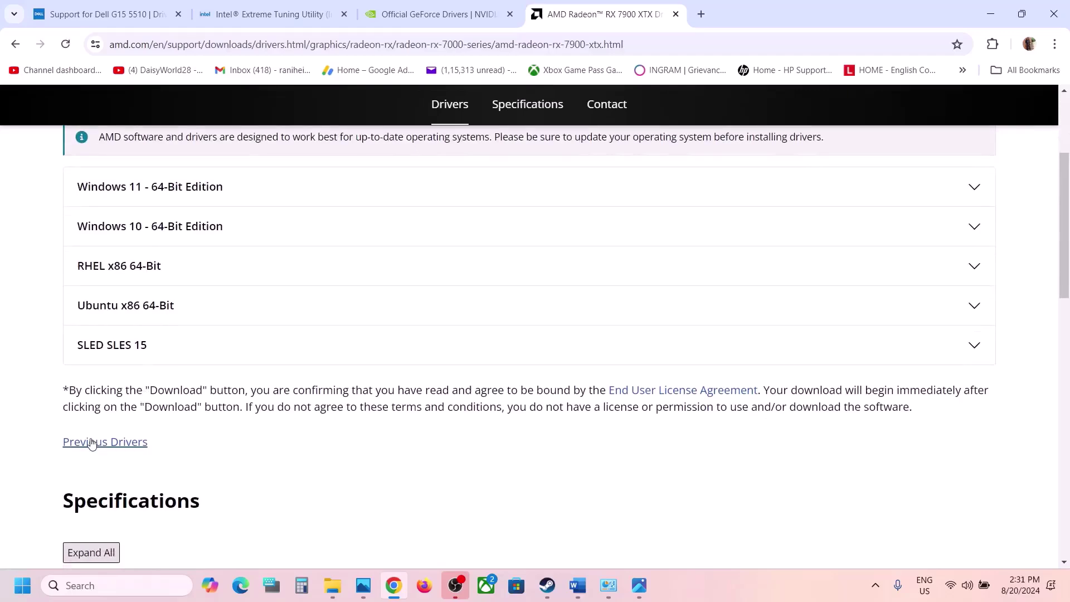
{"action": "left_click", "coordinate": [96, 446]}
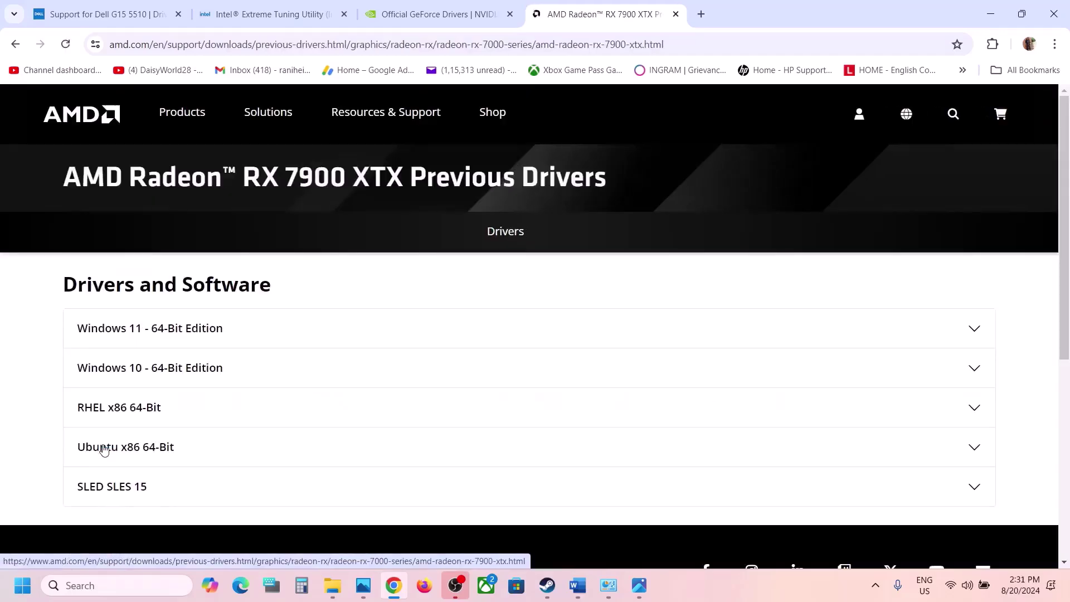
{"action": "left_click", "coordinate": [155, 332]}
{"action": "scroll", "coordinate": [153, 332], "scroll_direction": "down", "scroll_amount": 2}
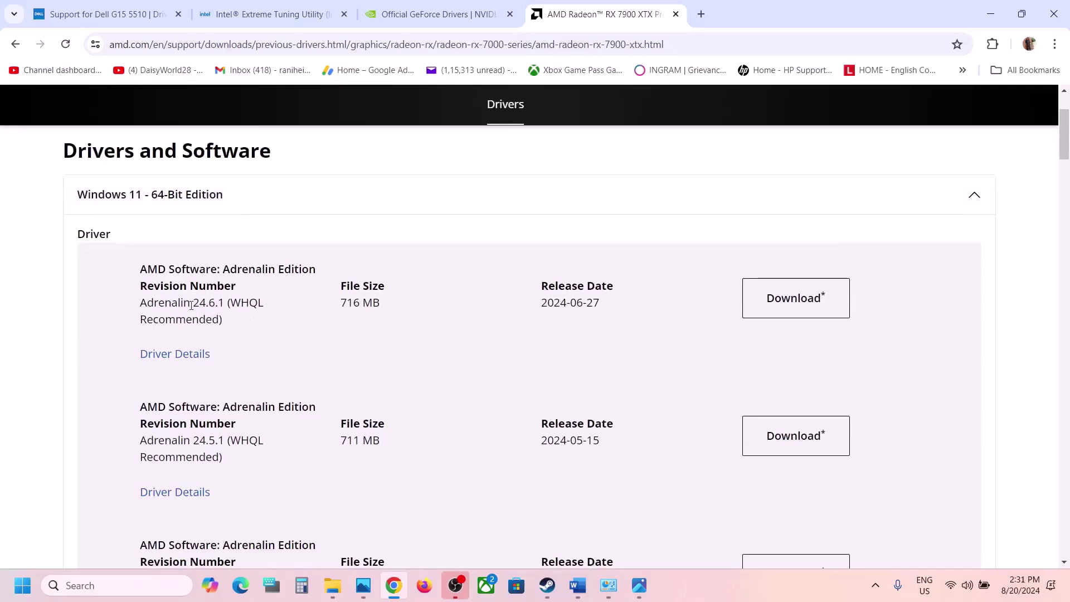
{"action": "left_click_drag", "start_coordinate": [191, 304], "coordinate": [231, 304]}
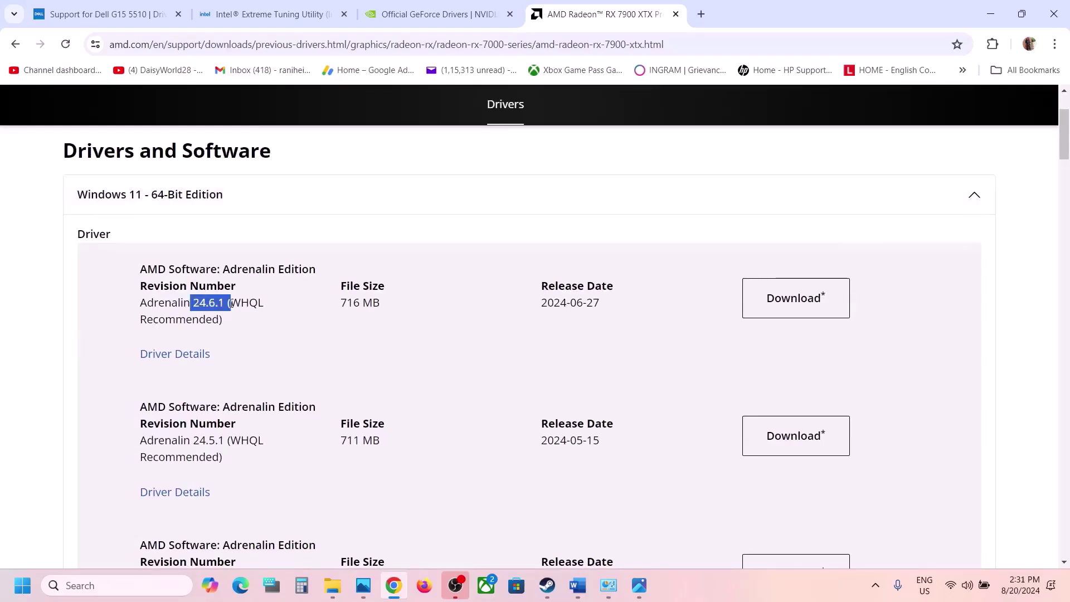
- Highlight the older Adrenalin revision numbers 24.5.1 and both 24.4.1 entries in the Windows 11 driver list
{"action": "scroll", "coordinate": [231, 304], "scroll_direction": "down", "scroll_amount": 2}
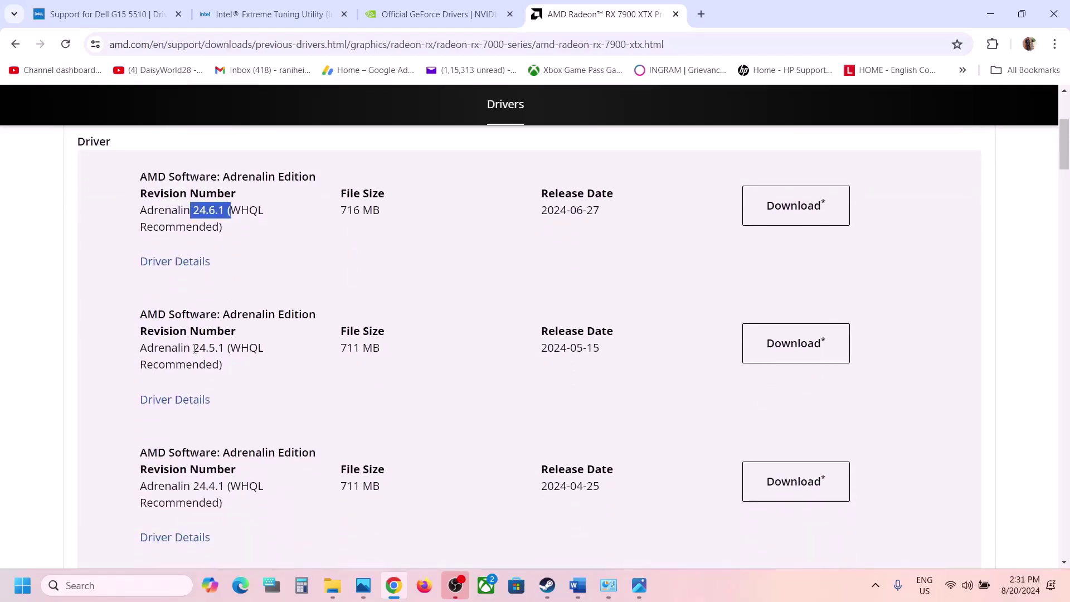
{"action": "left_click_drag", "start_coordinate": [194, 349], "coordinate": [224, 347]}
{"action": "scroll", "coordinate": [225, 347], "scroll_direction": "down", "scroll_amount": 2}
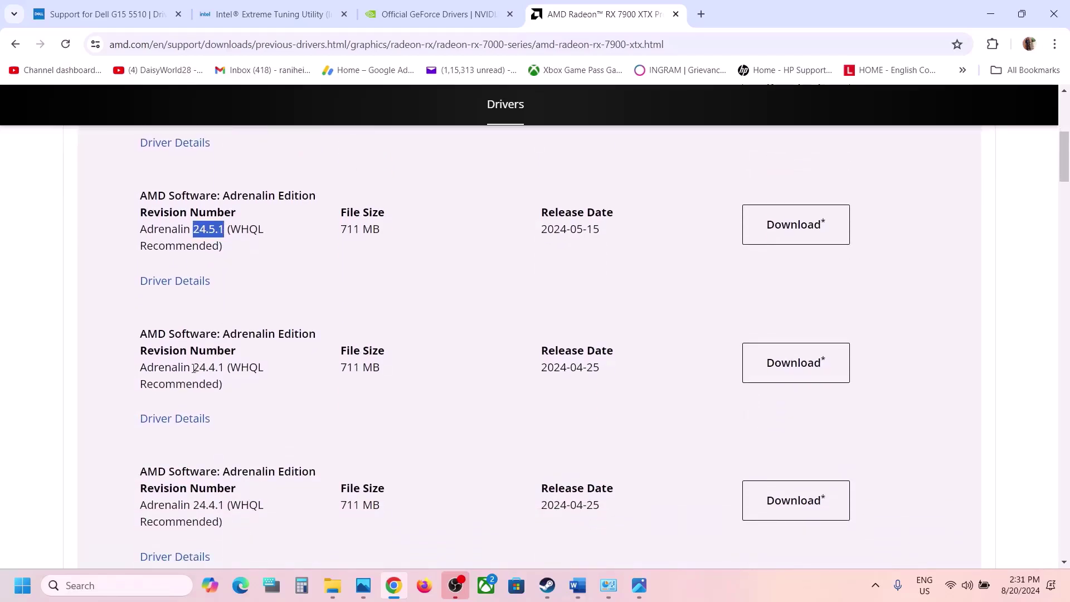
{"action": "left_click_drag", "start_coordinate": [194, 369], "coordinate": [227, 368]}
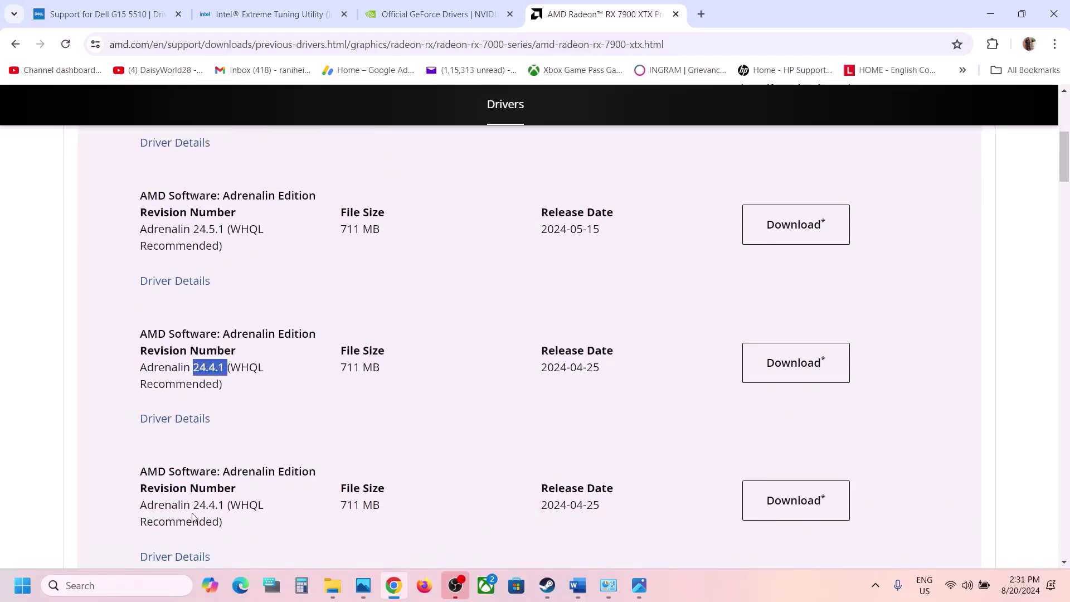
{"action": "left_click_drag", "start_coordinate": [190, 505], "coordinate": [225, 507]}
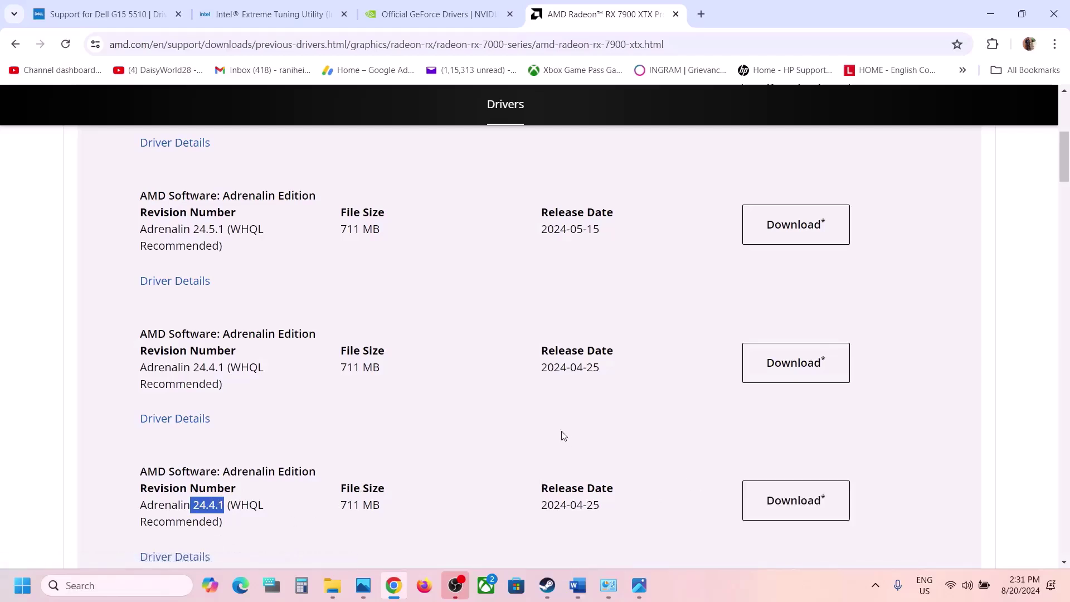
- Switch to the Word guide and highlight Step 13's advice on unplugging external devices, USB adapters and additional joysticks or controllers
{"action": "left_click", "coordinate": [547, 585]}
{"action": "left_click", "coordinate": [580, 590]}
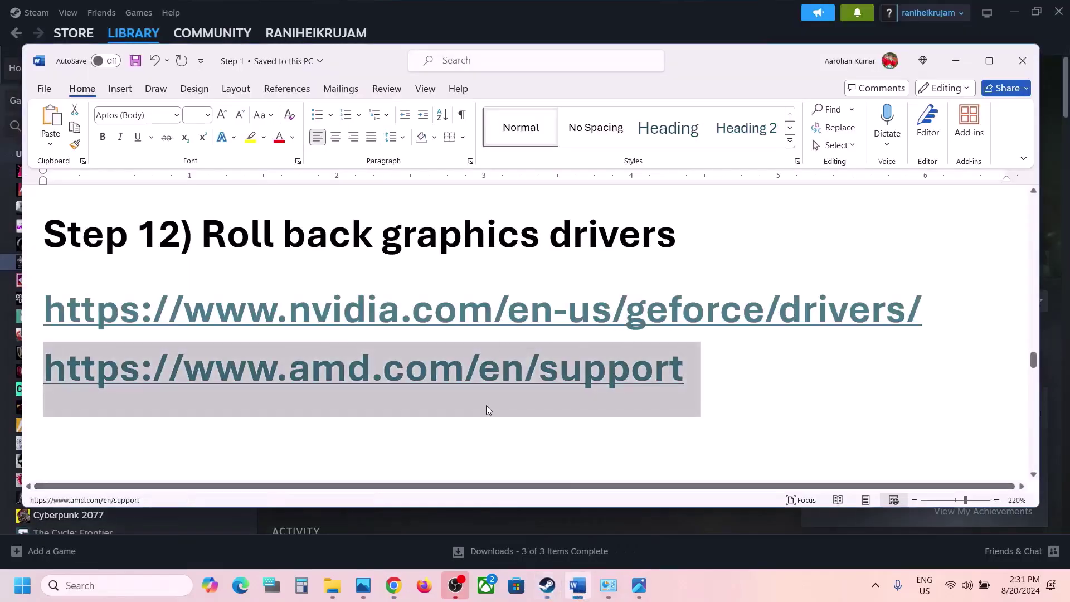
{"action": "scroll", "coordinate": [430, 349], "scroll_direction": "down", "scroll_amount": 5}
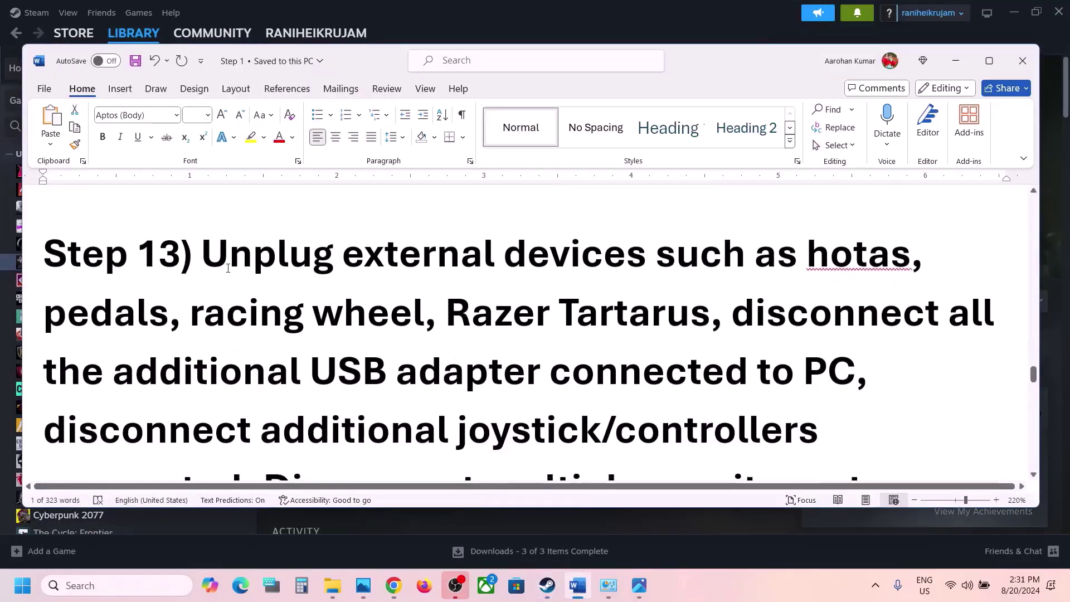
{"action": "left_click_drag", "start_coordinate": [212, 260], "coordinate": [413, 301]}
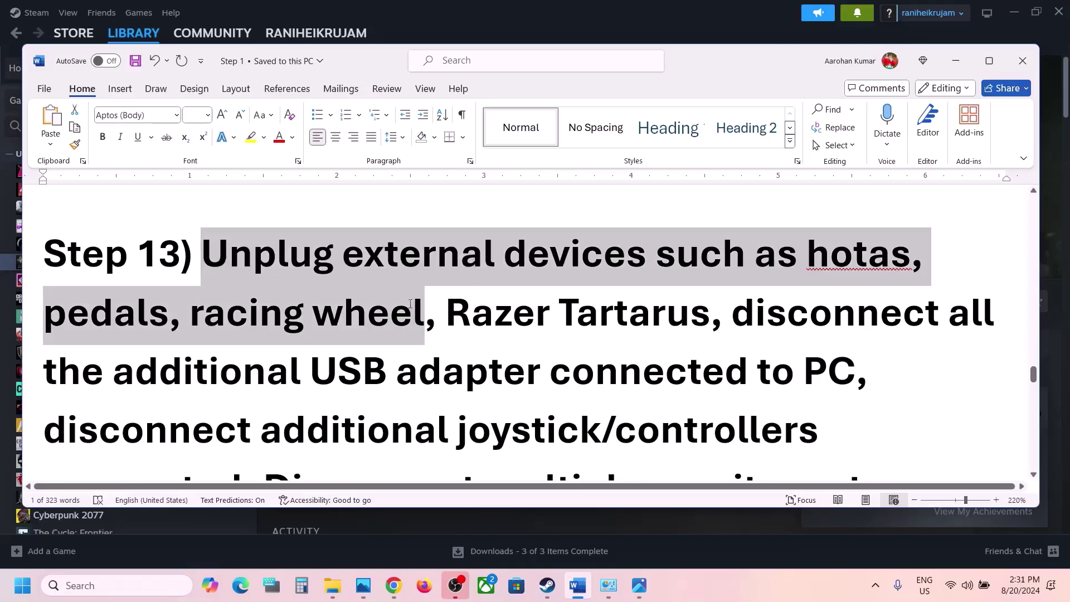
{"action": "left_click_drag", "start_coordinate": [411, 304], "coordinate": [357, 318]}
{"action": "scroll", "coordinate": [356, 317], "scroll_direction": "down", "scroll_amount": 1}
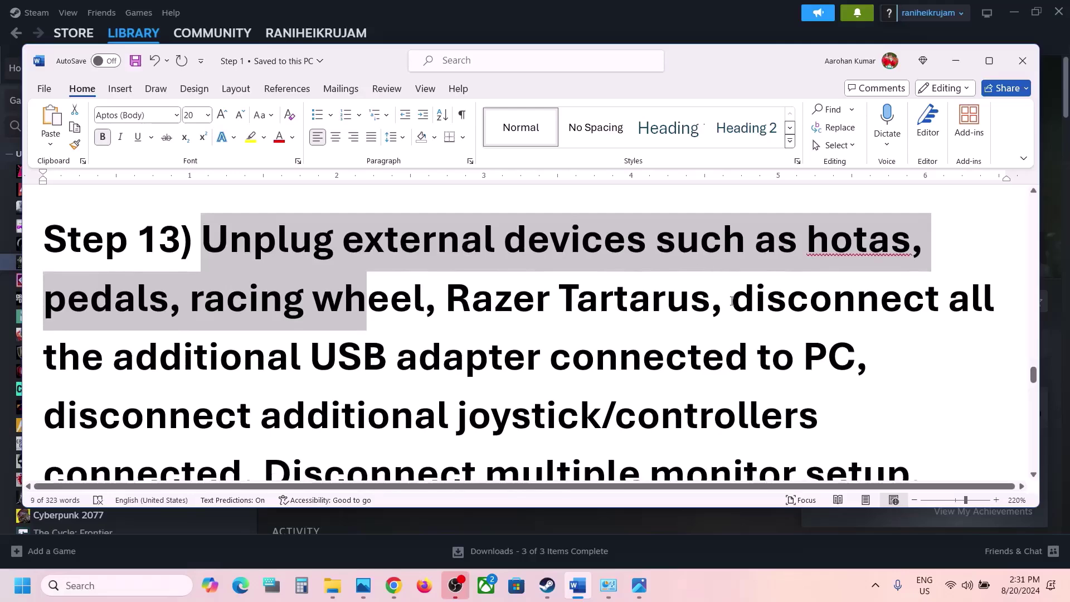
{"action": "left_click_drag", "start_coordinate": [731, 301], "coordinate": [730, 368]}
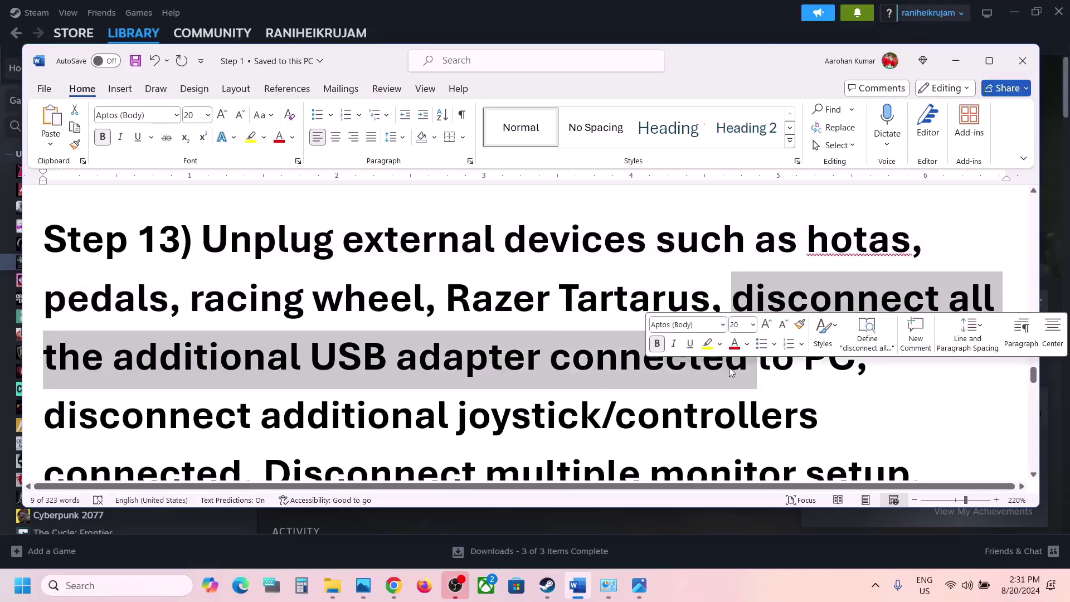
{"action": "scroll", "coordinate": [194, 299], "scroll_direction": "down", "scroll_amount": 3}
{"action": "left_click_drag", "start_coordinate": [133, 282], "coordinate": [247, 328]}
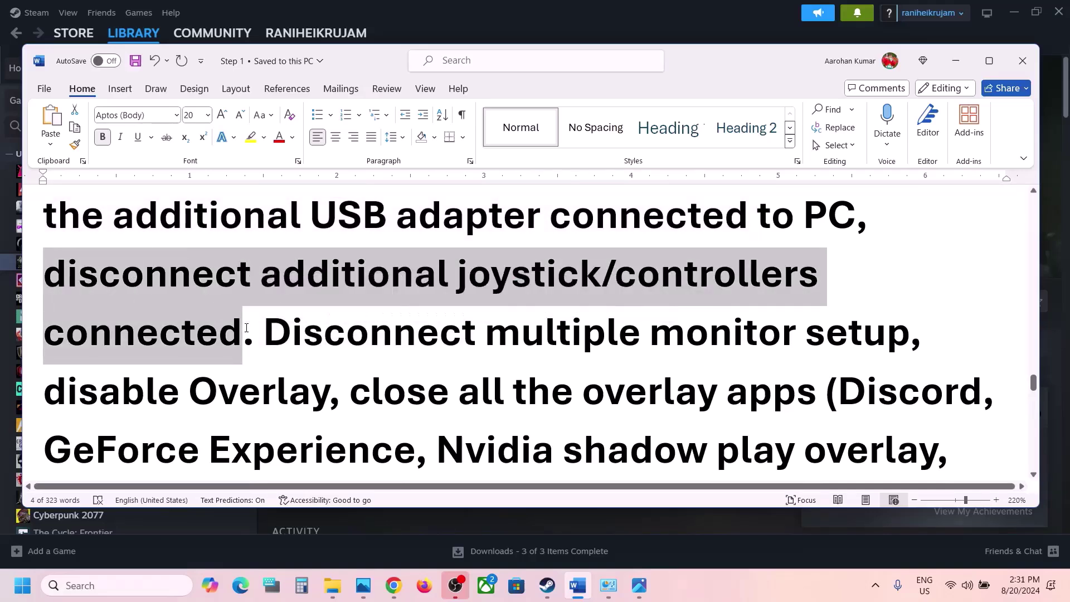
{"action": "left_click", "coordinate": [247, 328]}
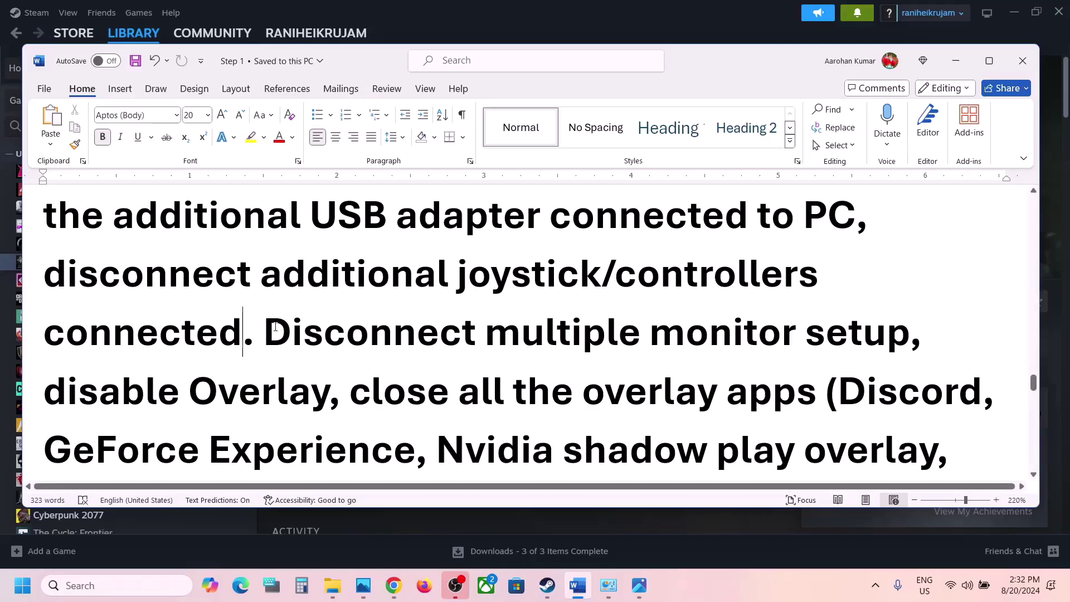
- Highlight the Step 13 phrases "Disconnect multiple monitor setup" and "disable Overlay"
{"action": "left_click_drag", "start_coordinate": [265, 328], "coordinate": [926, 333]}
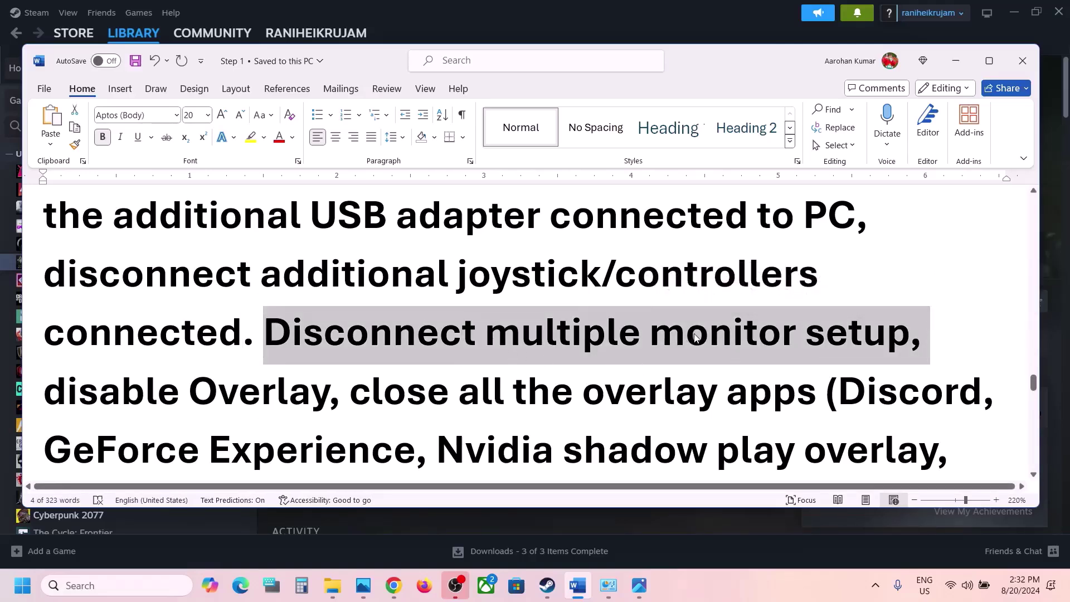
{"action": "scroll", "coordinate": [323, 357], "scroll_direction": "down", "scroll_amount": 1}
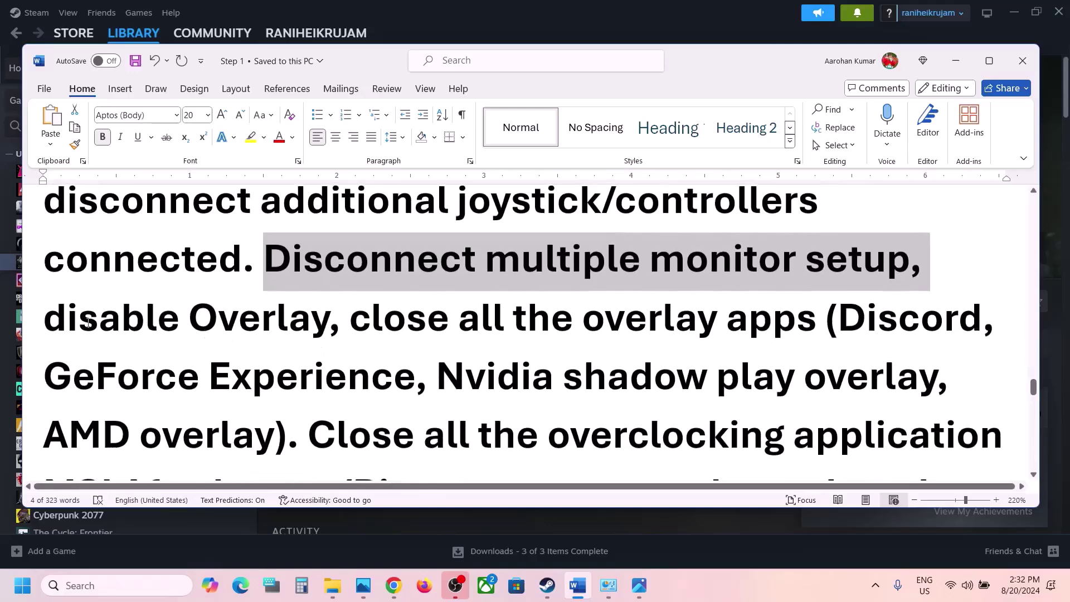
{"action": "left_click_drag", "start_coordinate": [48, 320], "coordinate": [329, 323]}
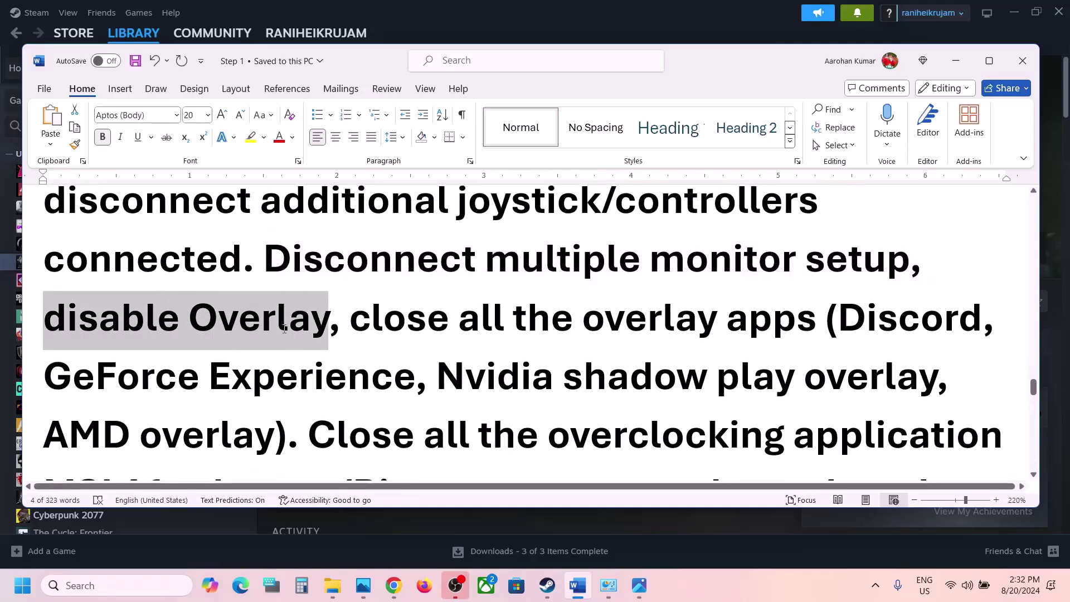
- Check the Steam Overlay setting in Black Myth: Wukong's General properties in Steam, close the properties and return to the Word guide
{"action": "left_click", "coordinate": [549, 597]}
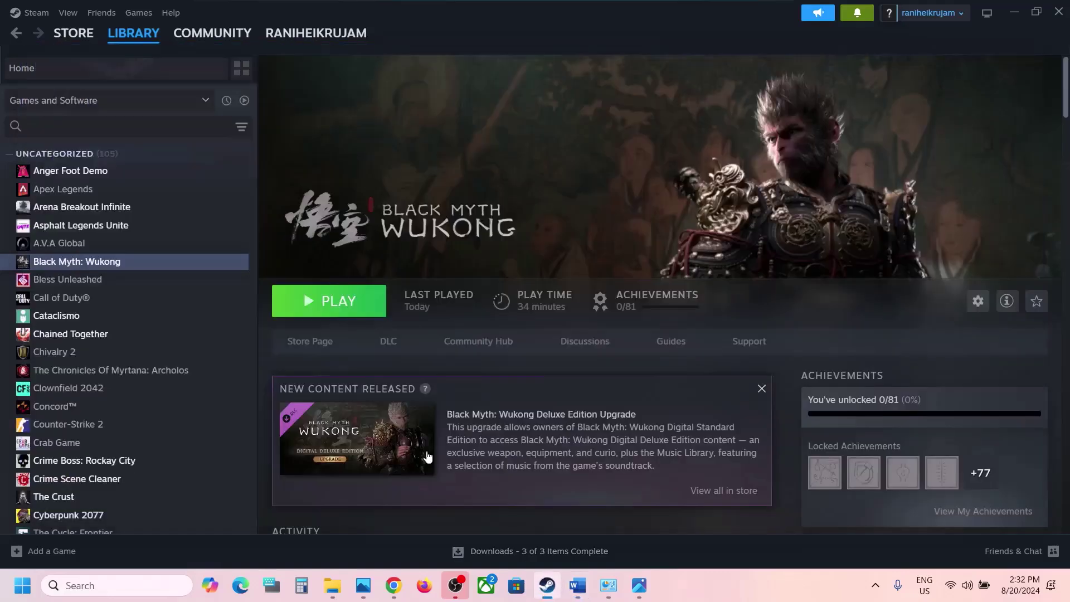
{"action": "right_click", "coordinate": [156, 262]}
{"action": "left_click", "coordinate": [212, 370]}
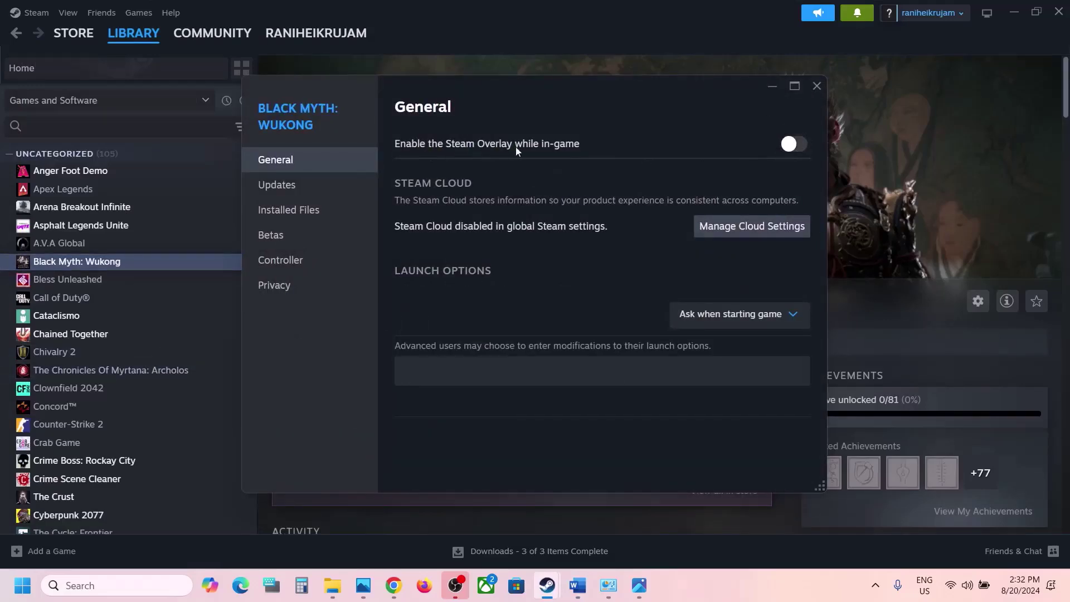
{"action": "left_click", "coordinate": [815, 87]}
{"action": "left_click", "coordinate": [577, 584]}
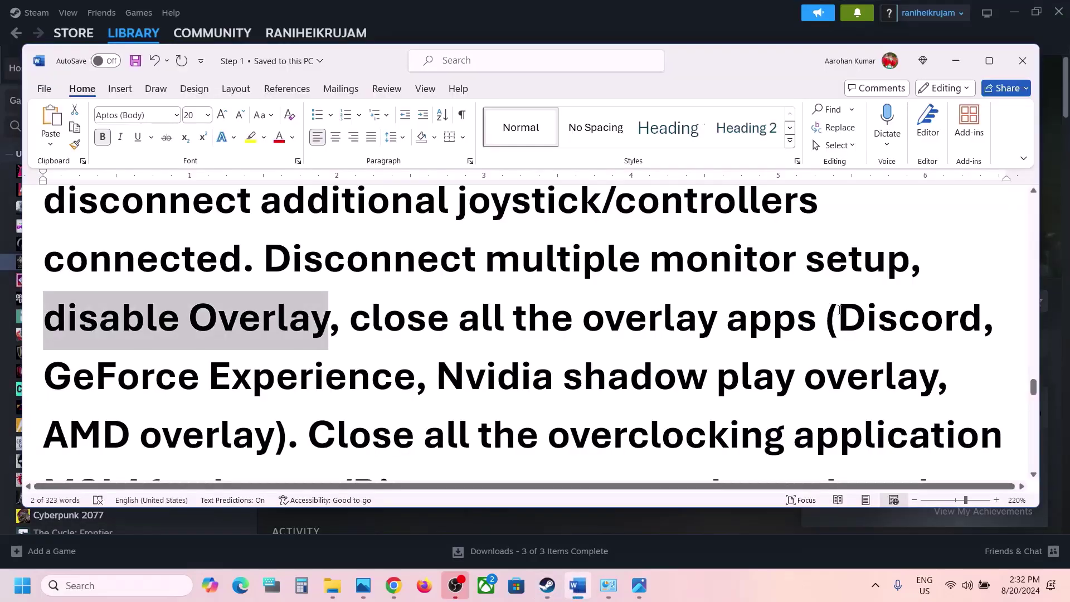
- Highlight the Step 13 advice on closing overlay apps, including Discord and GeForce Experience
{"action": "left_click_drag", "start_coordinate": [839, 309], "coordinate": [976, 329]}
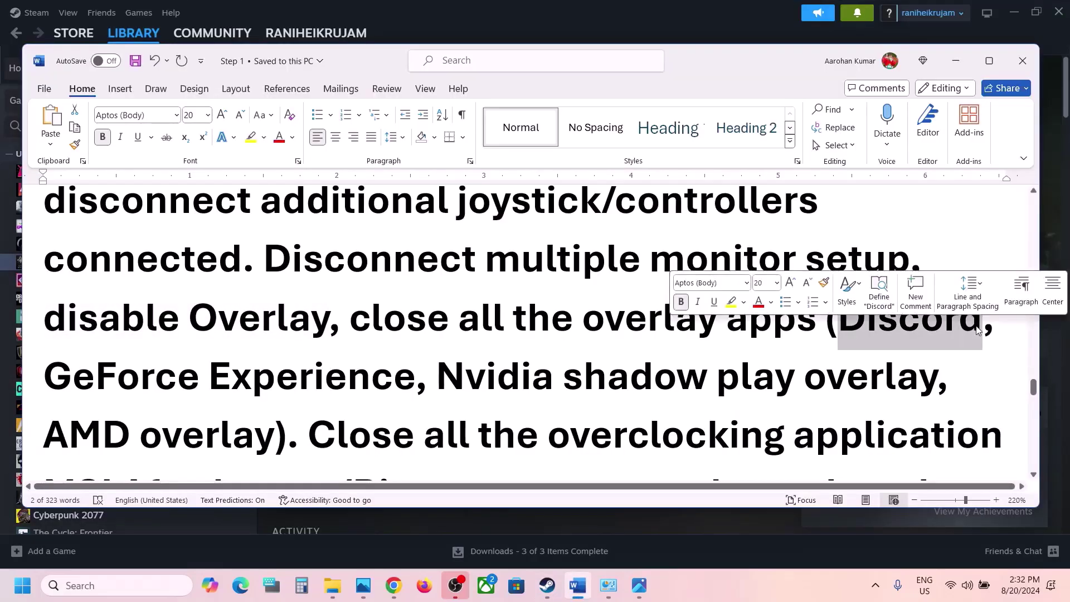
{"action": "left_click_drag", "start_coordinate": [50, 379], "coordinate": [366, 368]}
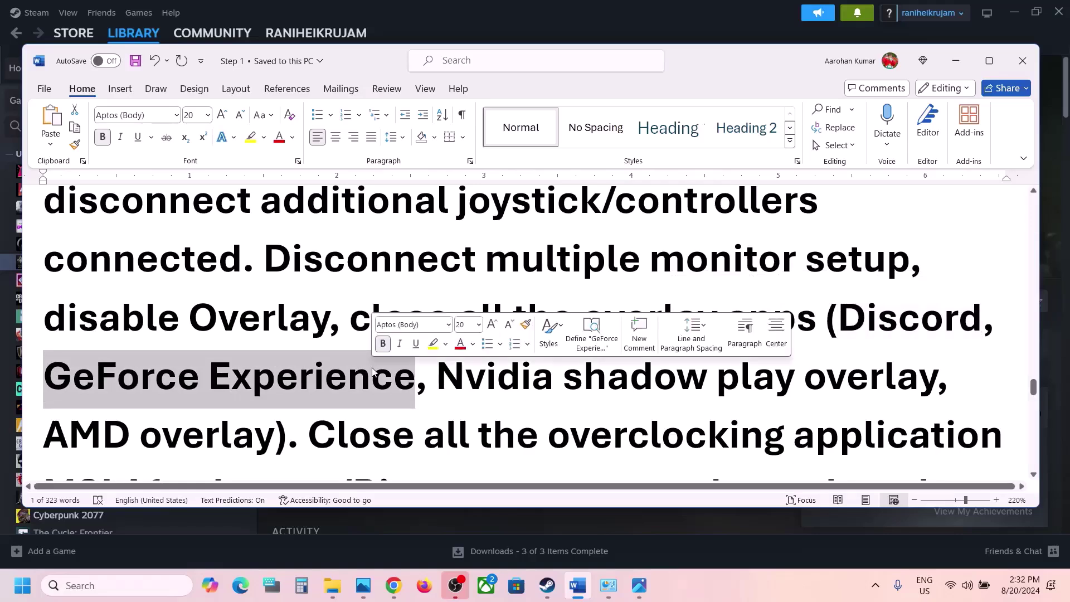
{"action": "left_click", "coordinate": [391, 364]}
{"action": "left_click_drag", "start_coordinate": [384, 318], "coordinate": [554, 380]}
{"action": "scroll", "coordinate": [314, 304], "scroll_direction": "down", "scroll_amount": 3}
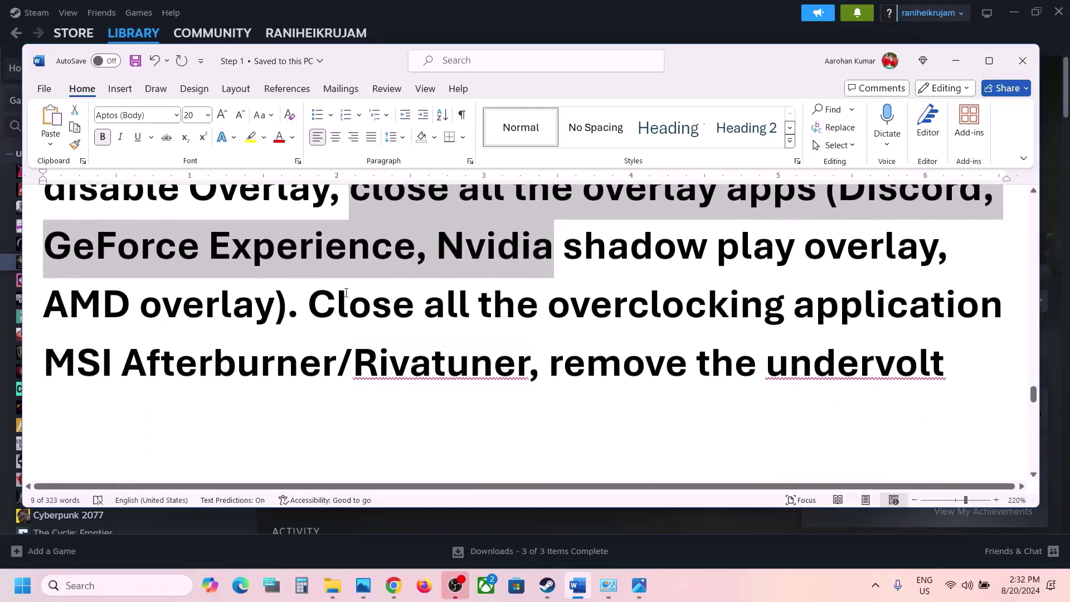
- Highlight the Step 13 advice on closing overclocking applications such as MSI Afterburner/Rivatuner and removing the undervolt
{"action": "left_click_drag", "start_coordinate": [315, 304], "coordinate": [840, 329]}
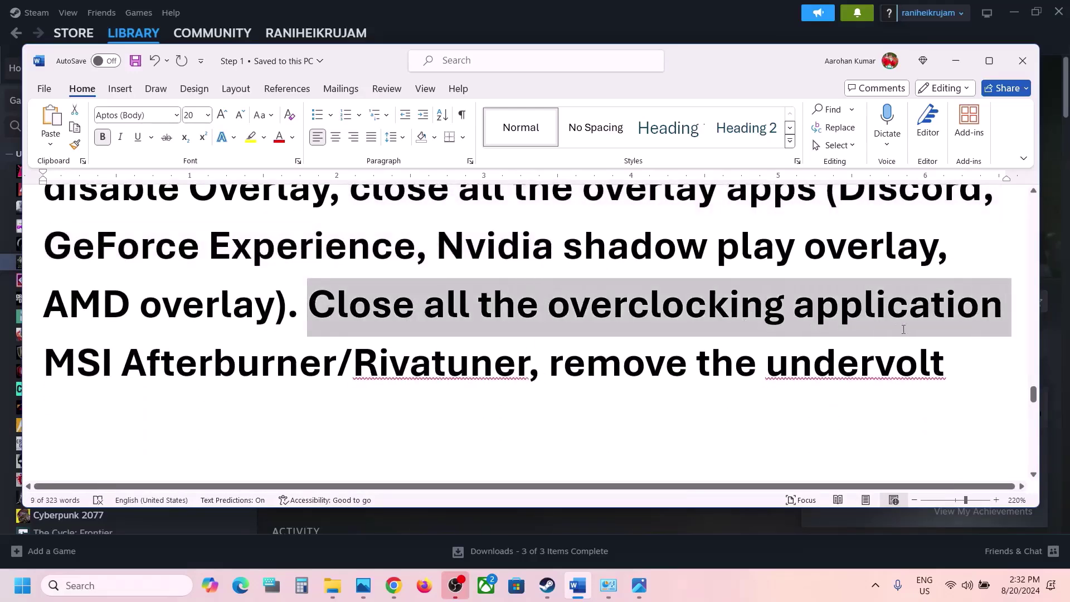
{"action": "left_click_drag", "start_coordinate": [960, 329], "coordinate": [529, 357]}
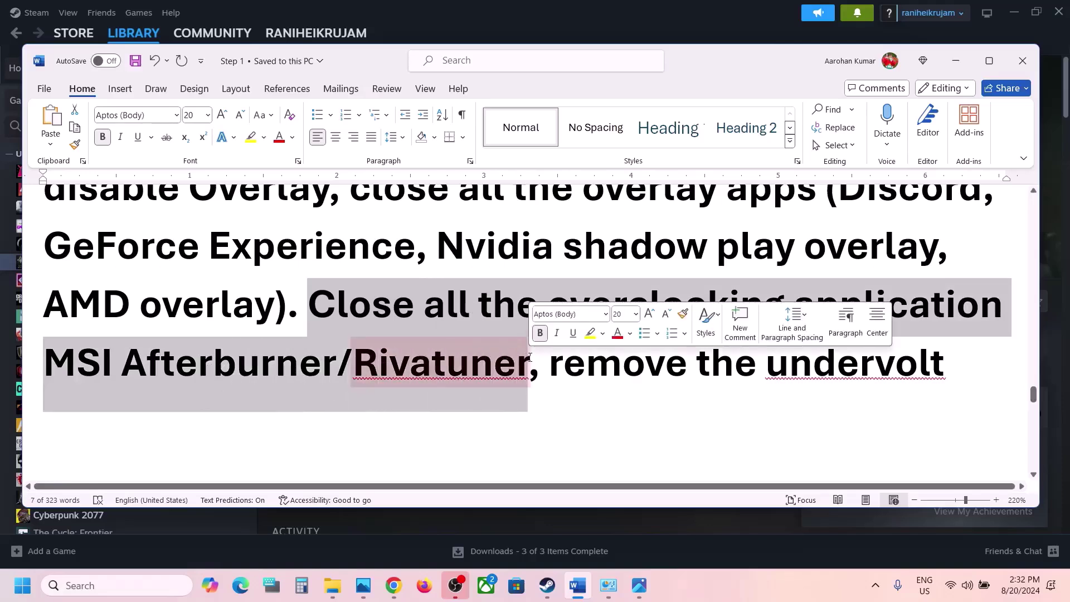
{"action": "left_click", "coordinate": [529, 357]}
{"action": "double_click", "coordinate": [673, 308]}
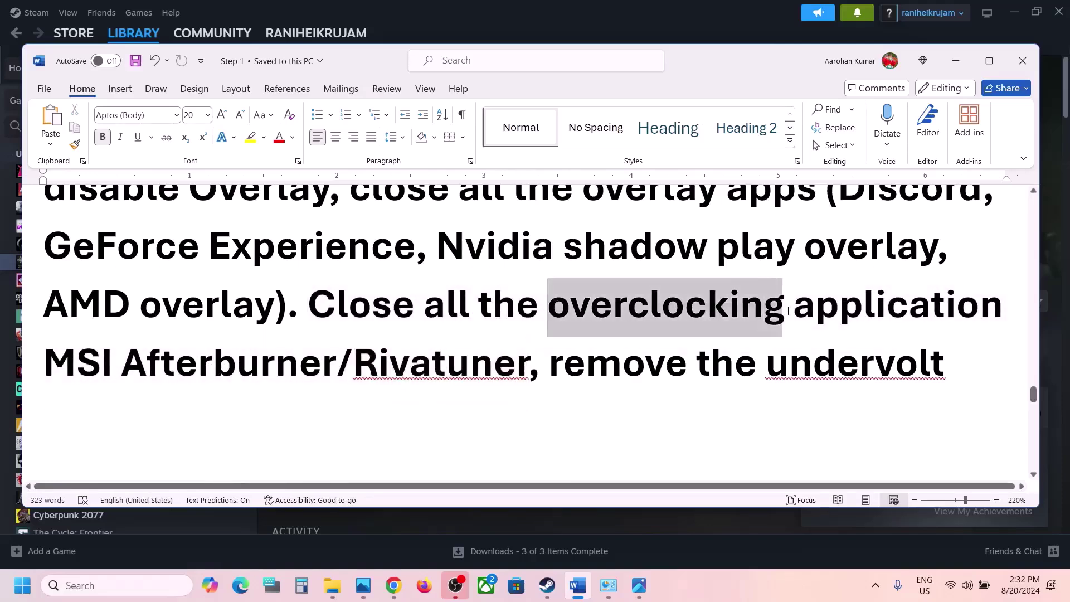
{"action": "double_click", "coordinate": [404, 306]}
{"action": "left_click_drag", "start_coordinate": [532, 363], "coordinate": [946, 365]}
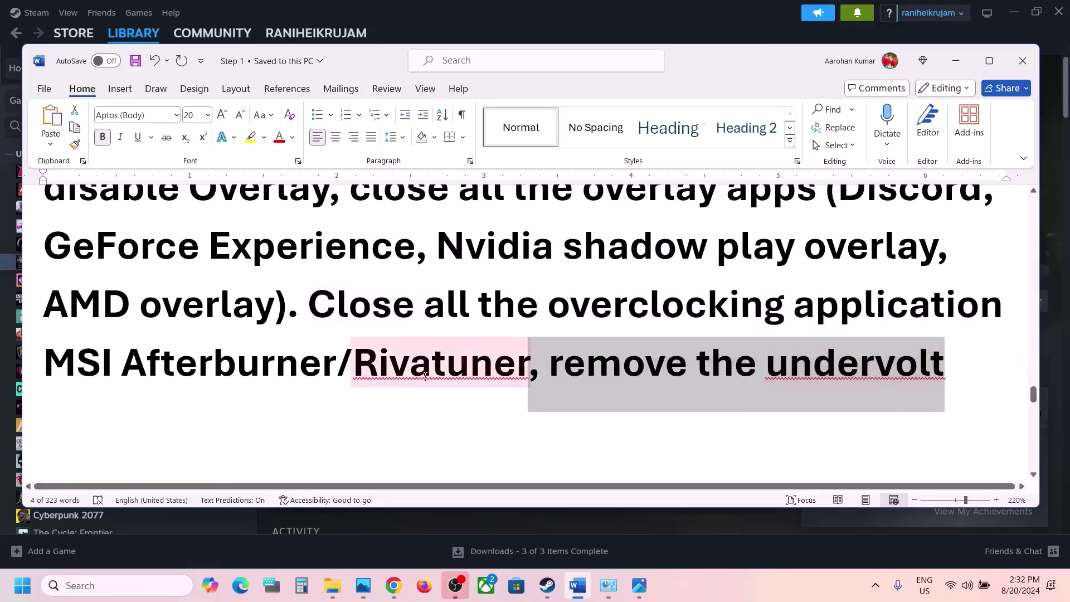
- Copy the Visual C++ link from Step 14 of the guide and open it in a new Chrome tab
{"action": "scroll", "coordinate": [426, 377], "scroll_direction": "down", "scroll_amount": 5}
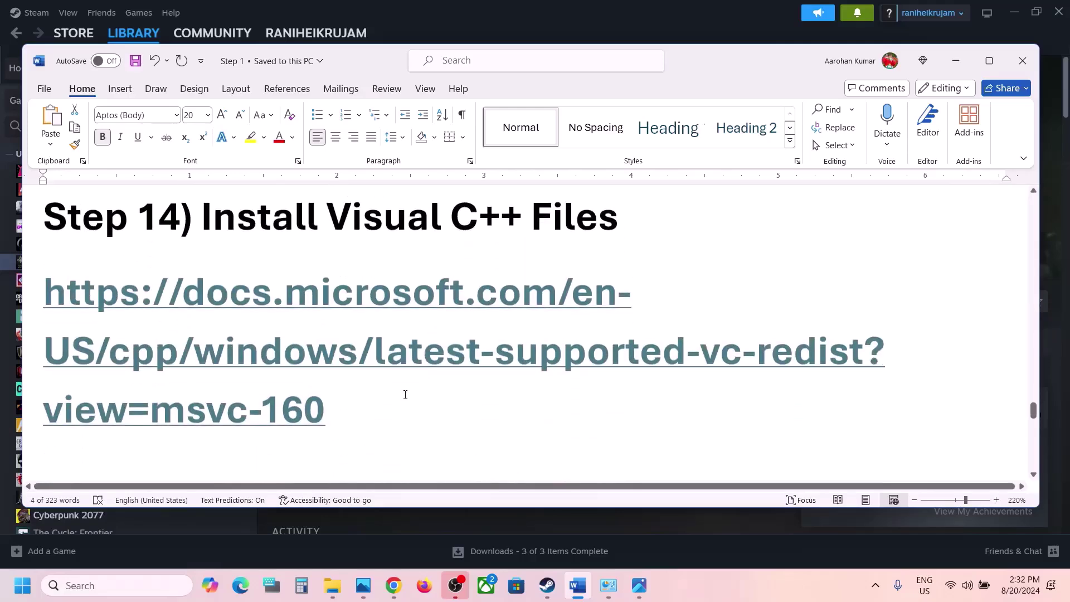
{"action": "left_click_drag", "start_coordinate": [389, 406], "coordinate": [43, 289]}
{"action": "key", "text": "ctrl+c"}
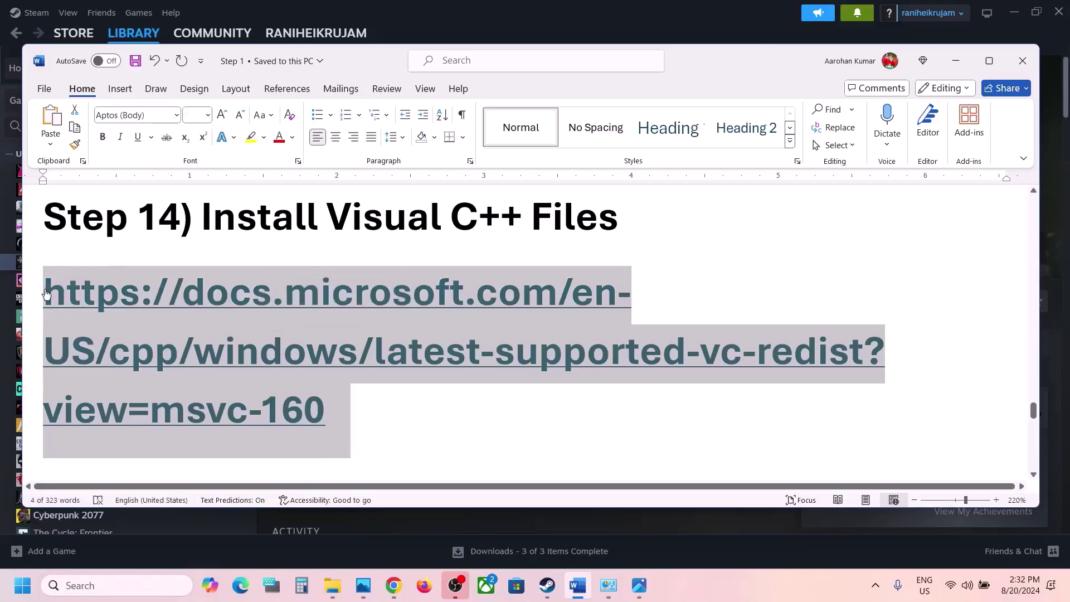
{"action": "left_click", "coordinate": [393, 585]}
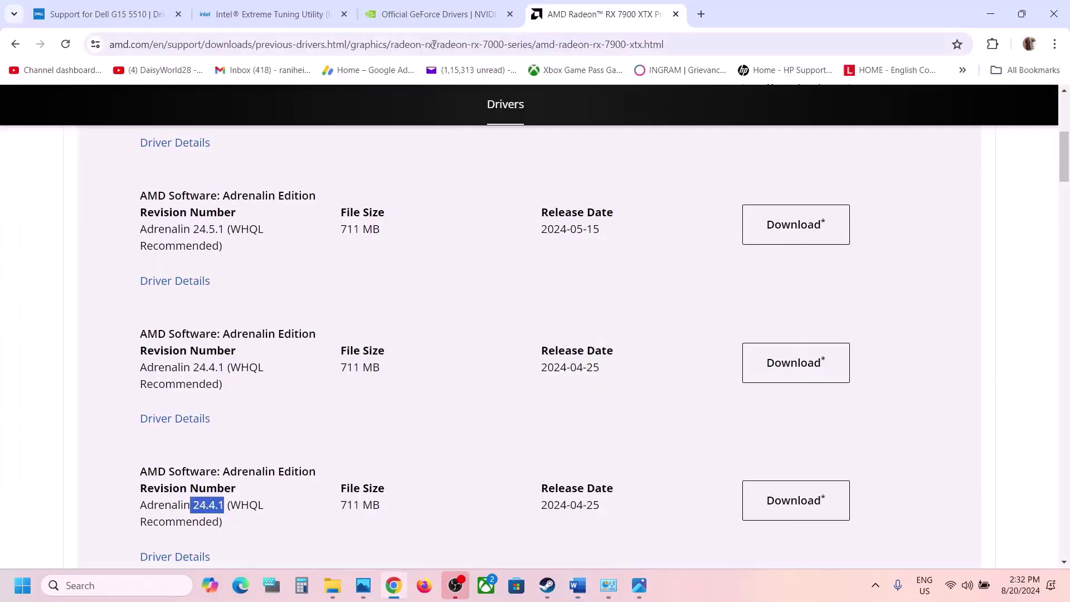
{"action": "left_click", "coordinate": [702, 15]}
{"action": "key", "text": "ctrl+v"}
{"action": "key", "text": "Return"}
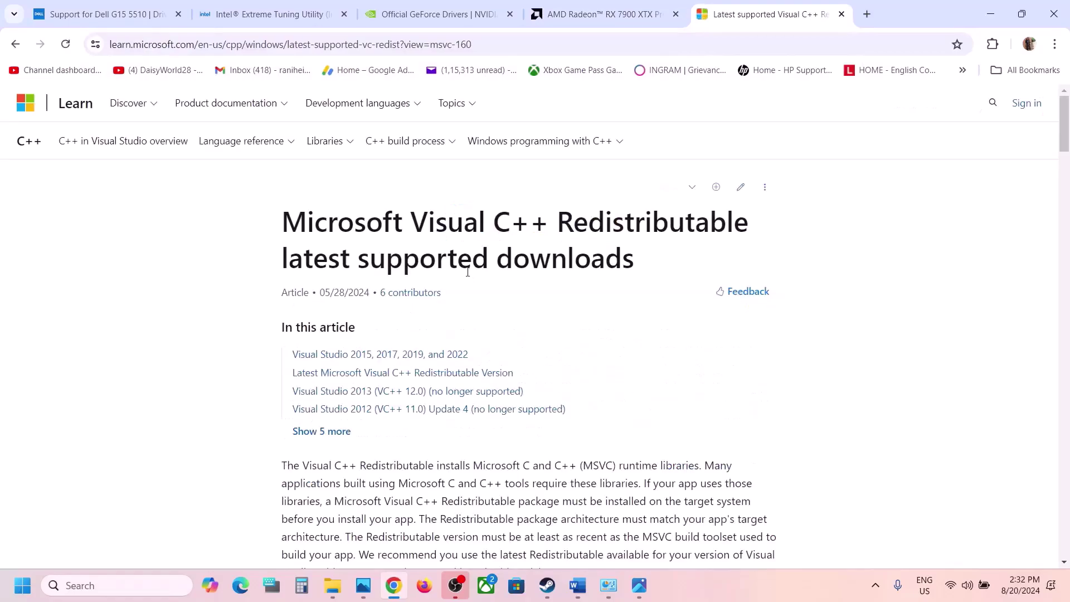
- Find the Visual Studio 2015, 2017, 2019, and 2022 section and highlight the years in its heading
{"action": "scroll", "coordinate": [467, 273], "scroll_direction": "down", "scroll_amount": 8}
{"action": "scroll", "coordinate": [467, 271], "scroll_direction": "up", "scroll_amount": 3}
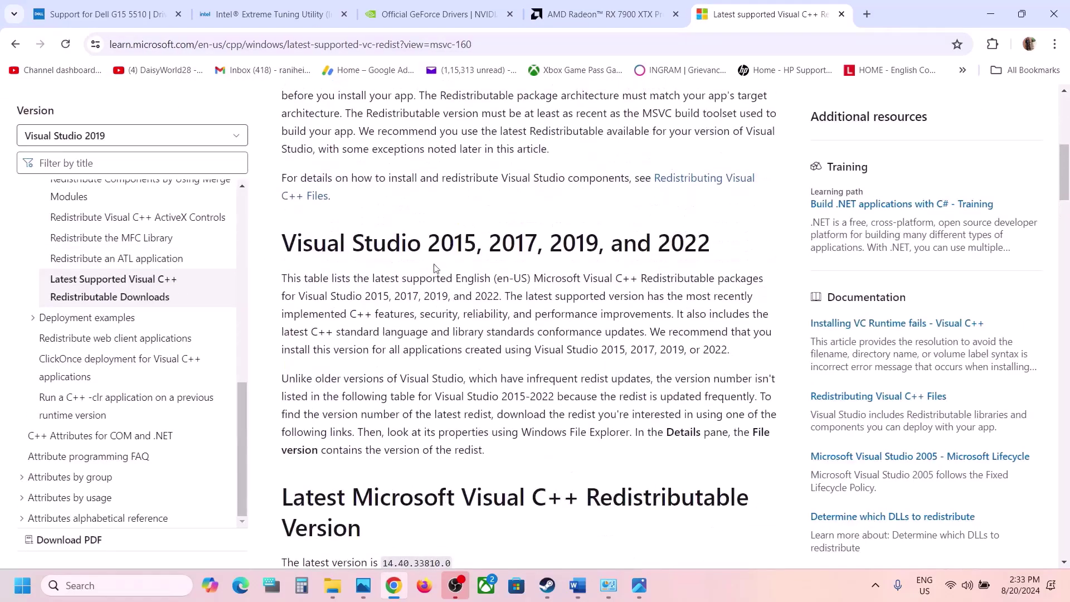
{"action": "left_click_drag", "start_coordinate": [385, 245], "coordinate": [636, 246]}
- Download the X86 Visual C++ Redistributable, run its installer and try to repair the installation, dismissing the resulting dialog
{"action": "scroll", "coordinate": [367, 273], "scroll_direction": "down", "scroll_amount": 7}
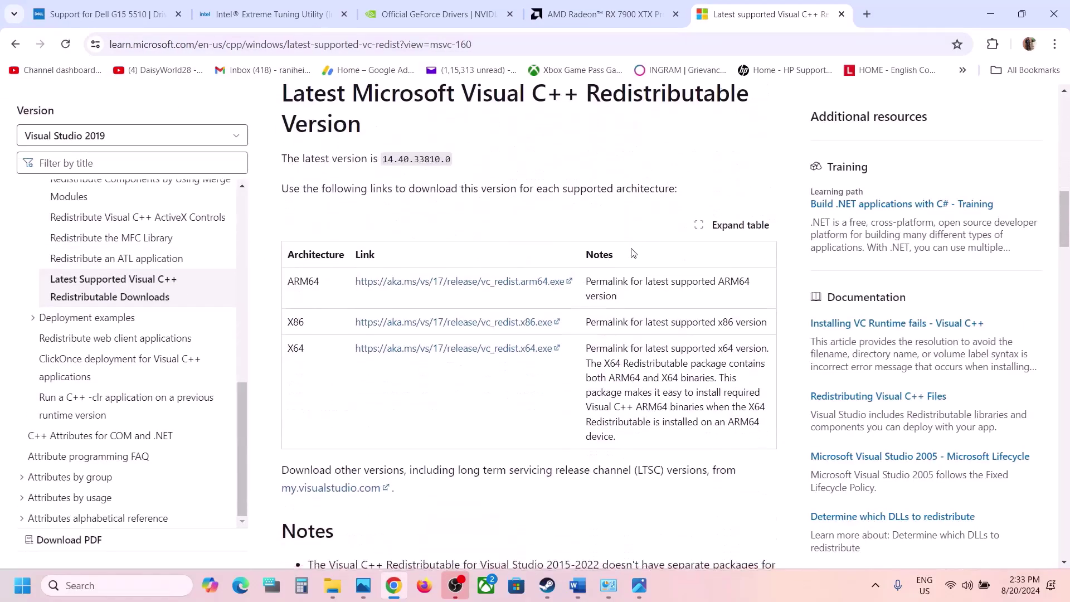
{"action": "left_click_drag", "start_coordinate": [295, 258], "coordinate": [415, 259]}
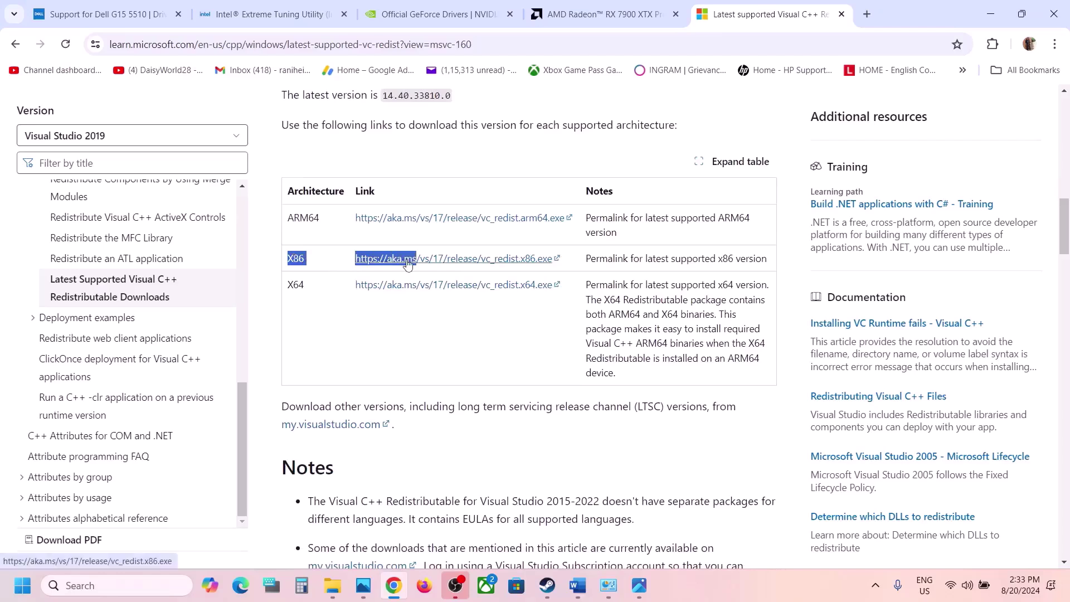
{"action": "left_click", "coordinate": [415, 259]}
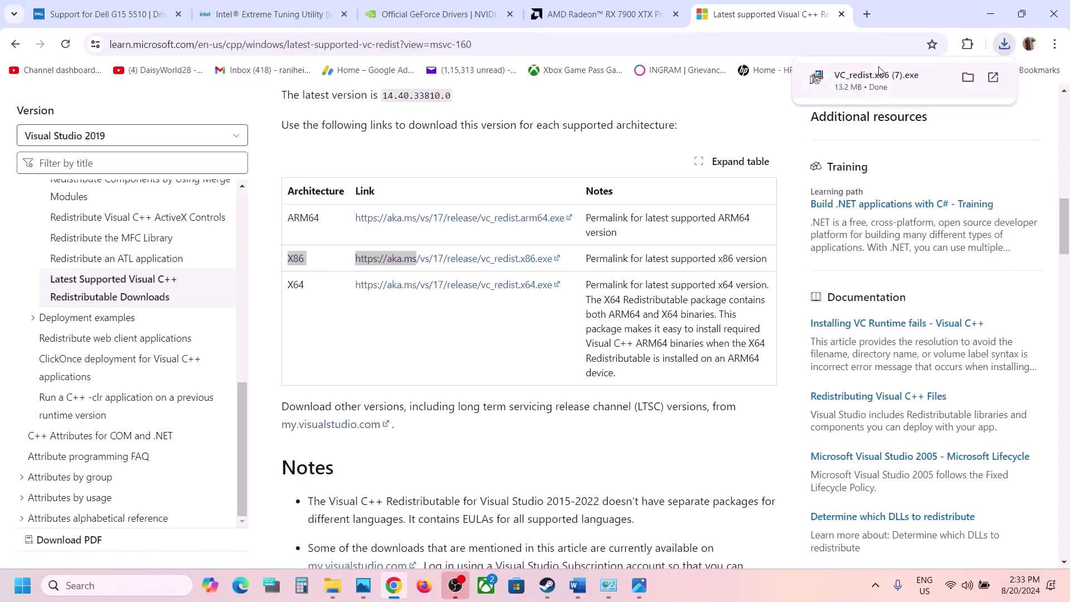
{"action": "left_click", "coordinate": [879, 72]}
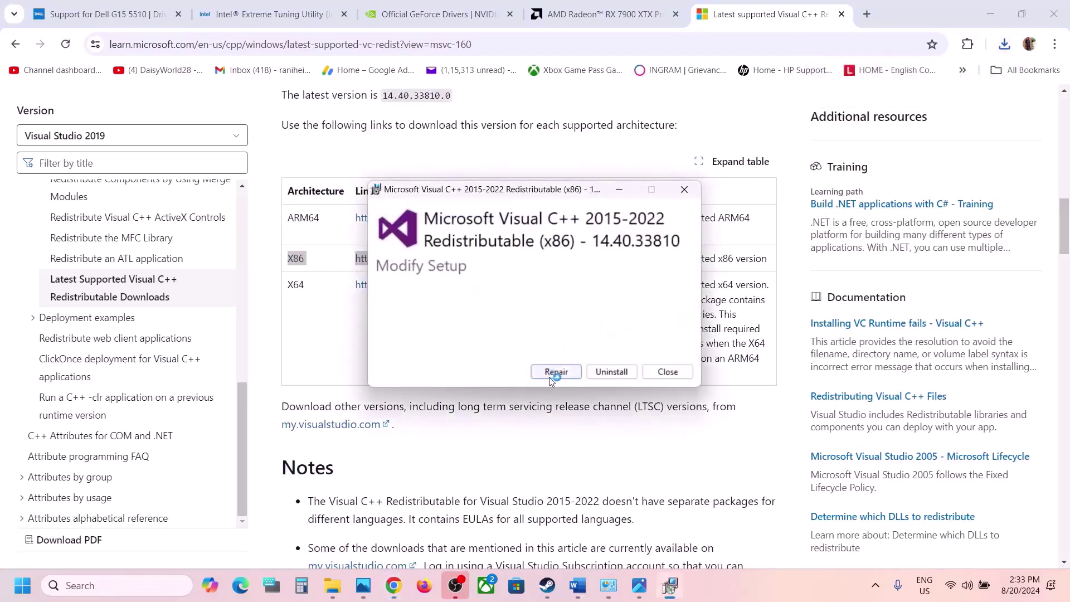
{"action": "left_click", "coordinate": [554, 373]}
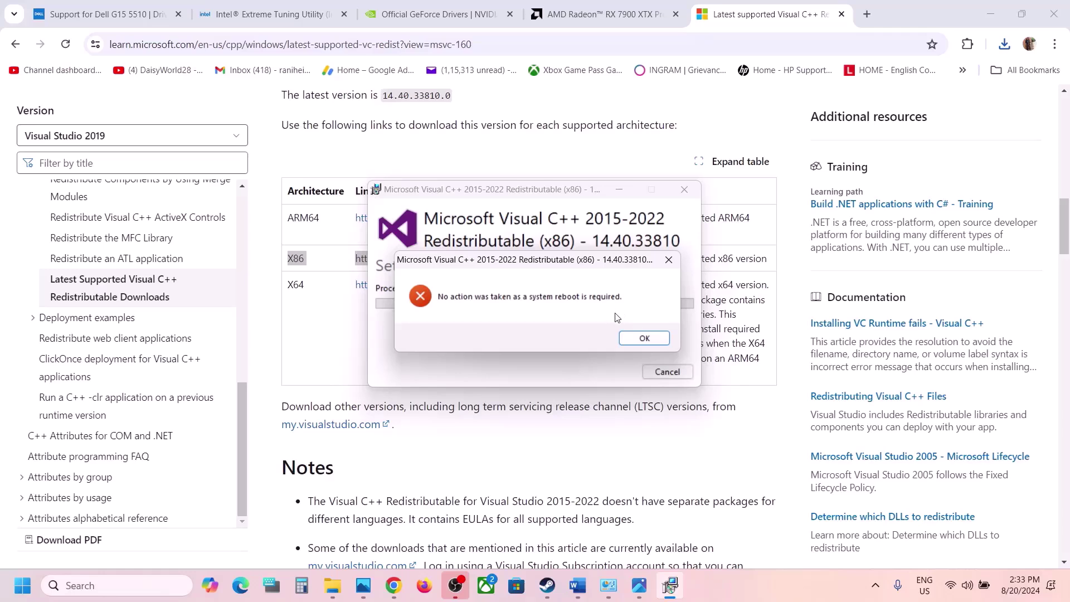
{"action": "left_click", "coordinate": [642, 337]}
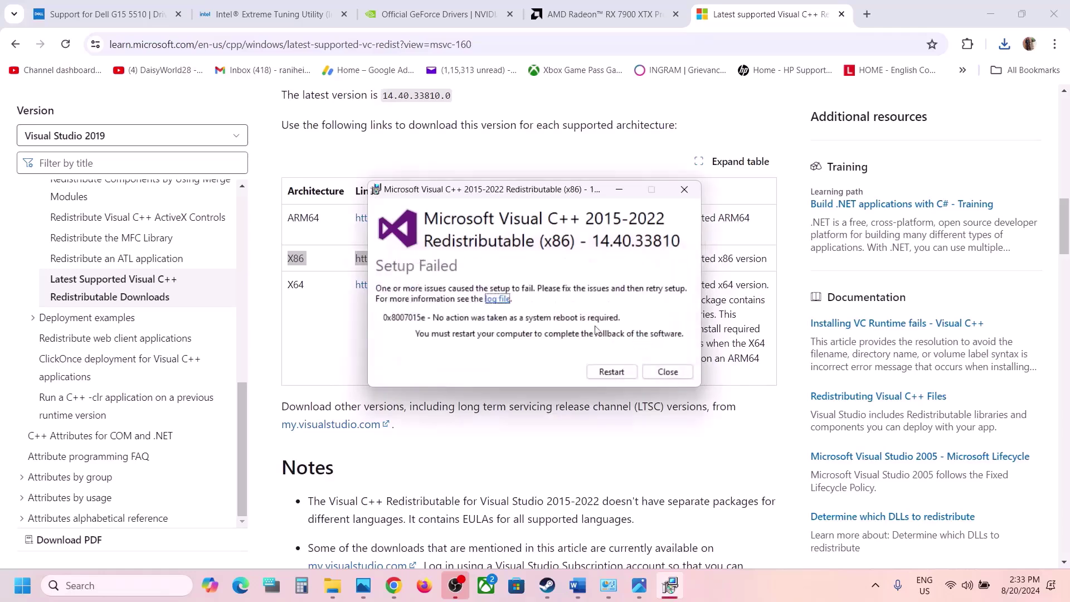
- Download the X64 Visual C++ Redistributable, run its installer and try to repair the installation, dismissing the resulting dialog
{"action": "left_click", "coordinate": [309, 333]}
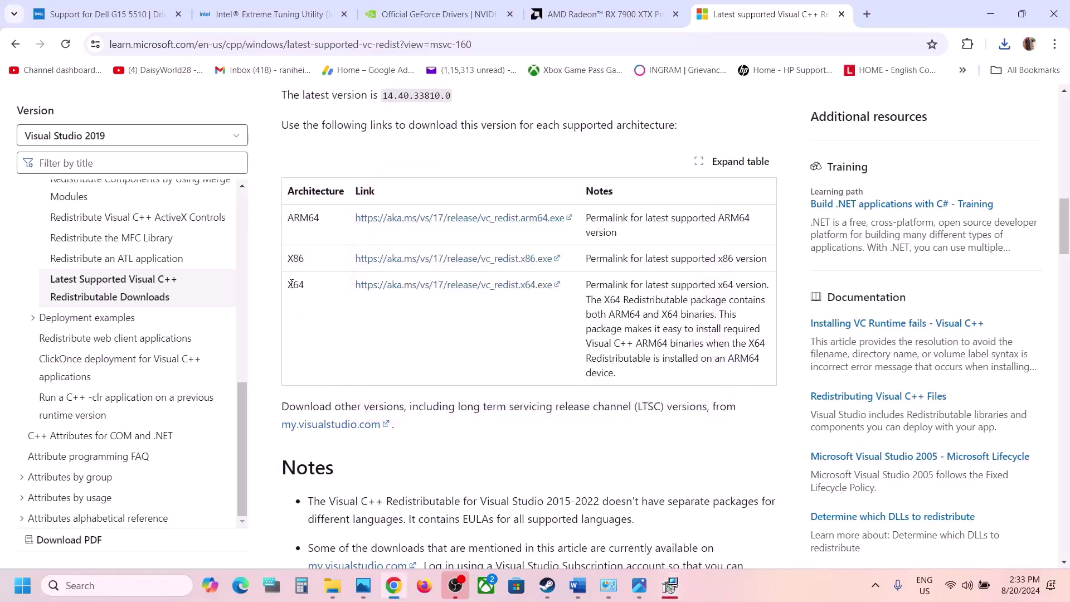
{"action": "double_click", "coordinate": [290, 284]}
{"action": "left_click", "coordinate": [425, 289]}
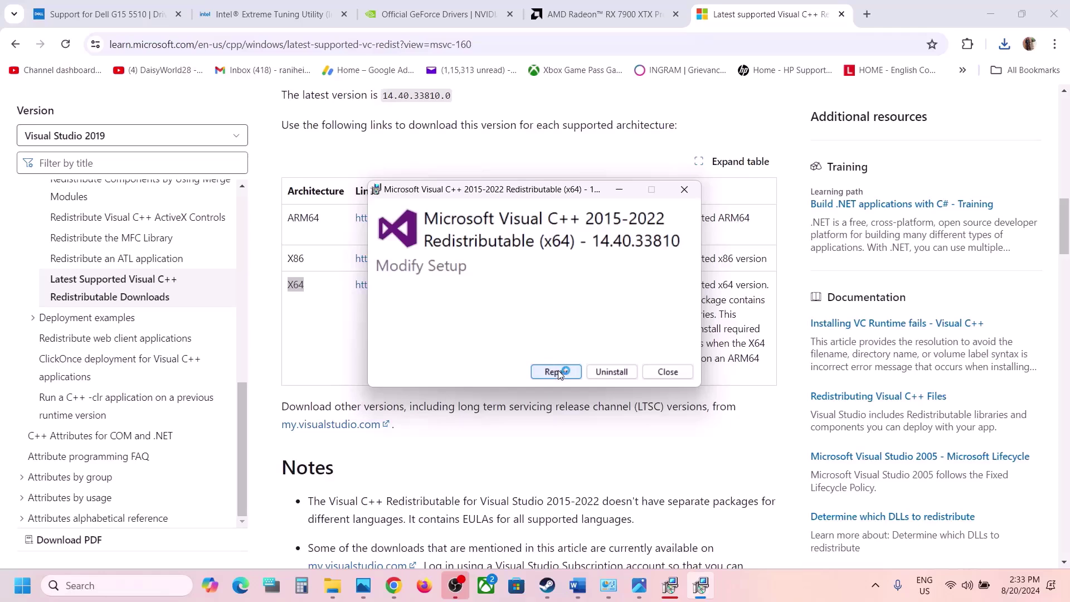
{"action": "left_click", "coordinate": [558, 372]}
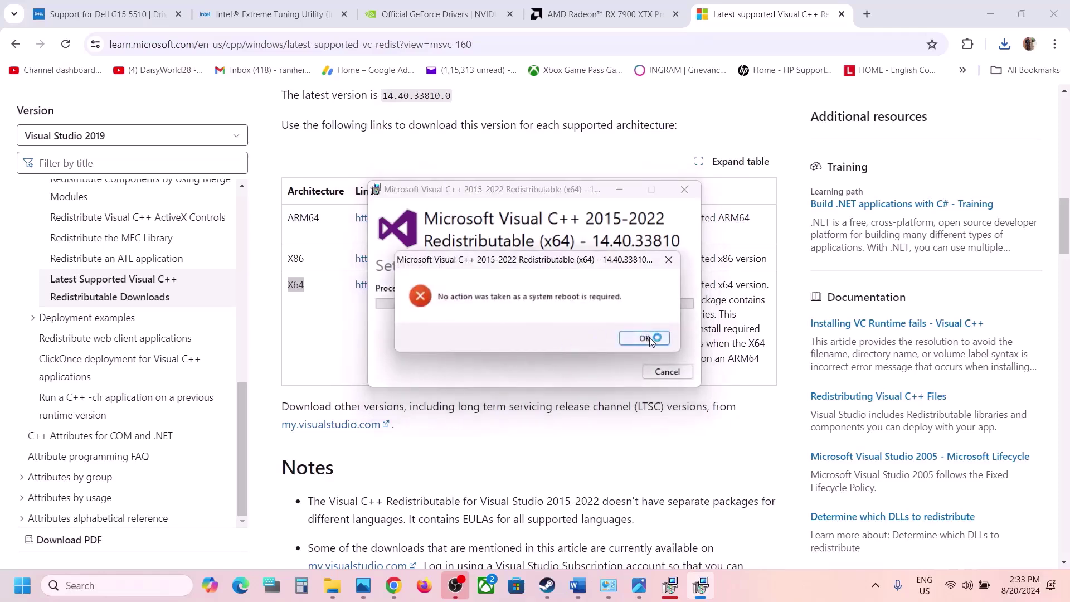
{"action": "left_click", "coordinate": [650, 339]}
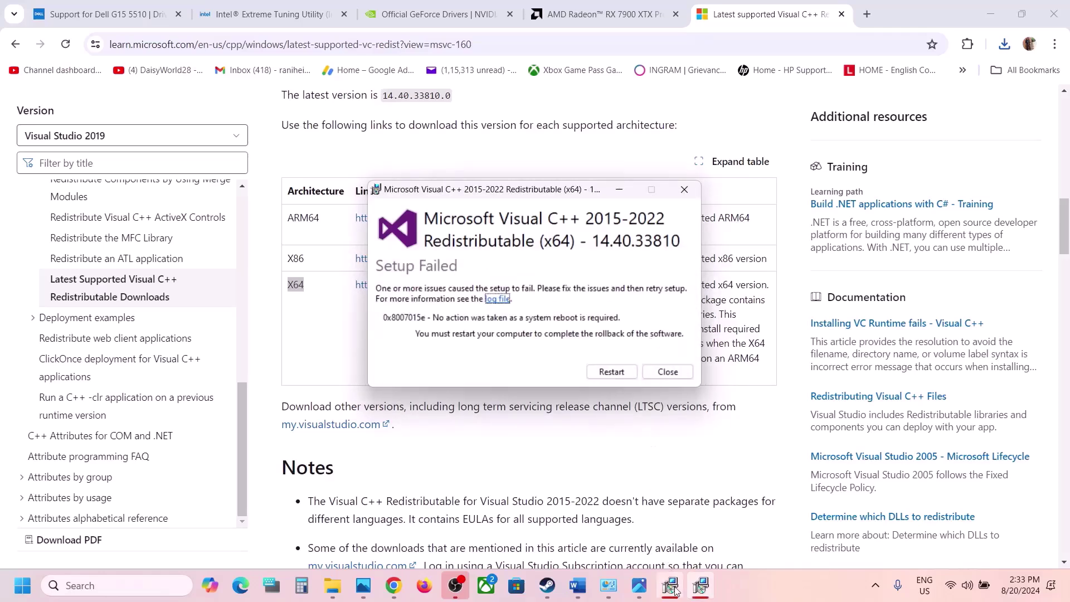